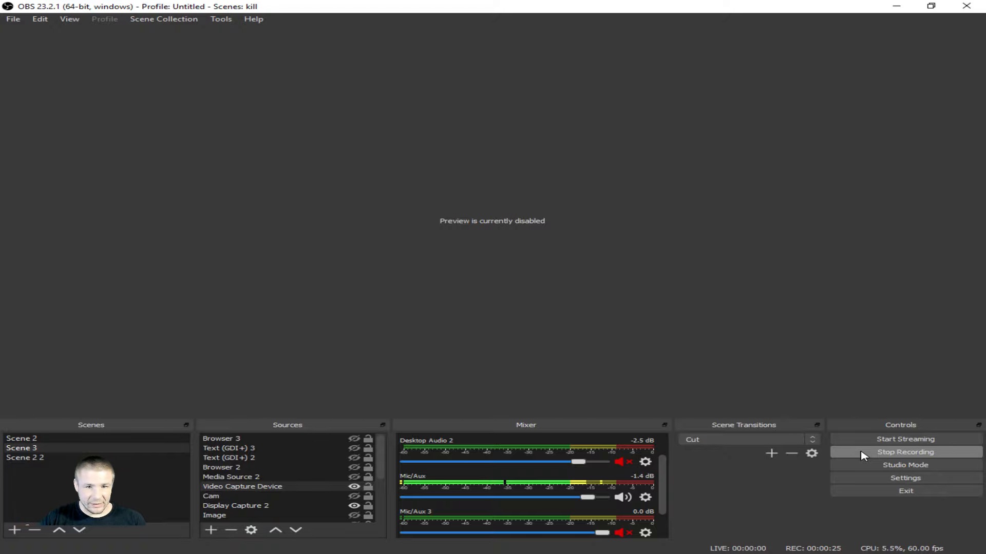
# - Turn off Psycho Visual Tuning for the streaming encoder in the output settings
pyautogui.click(889, 480)
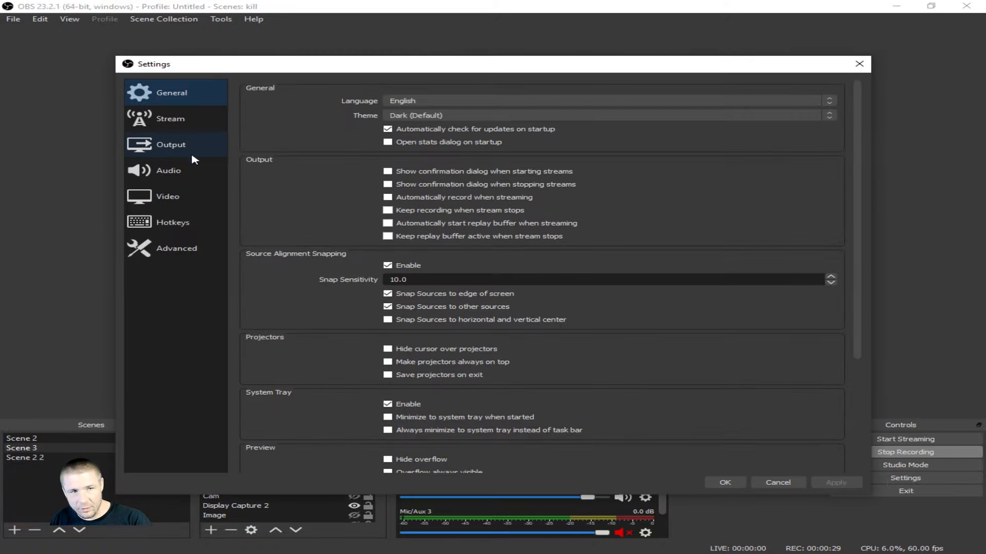
pyautogui.click(176, 127)
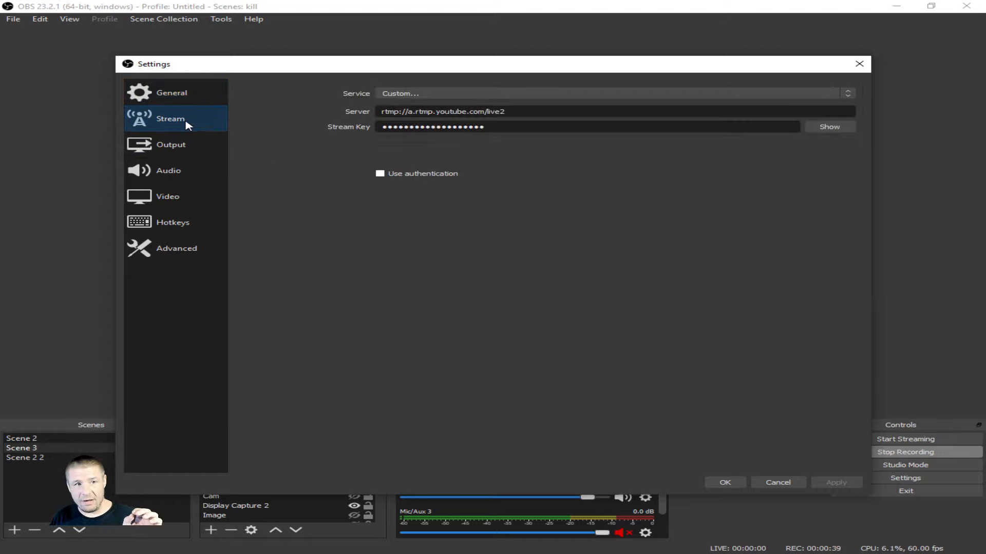
pyautogui.click(182, 150)
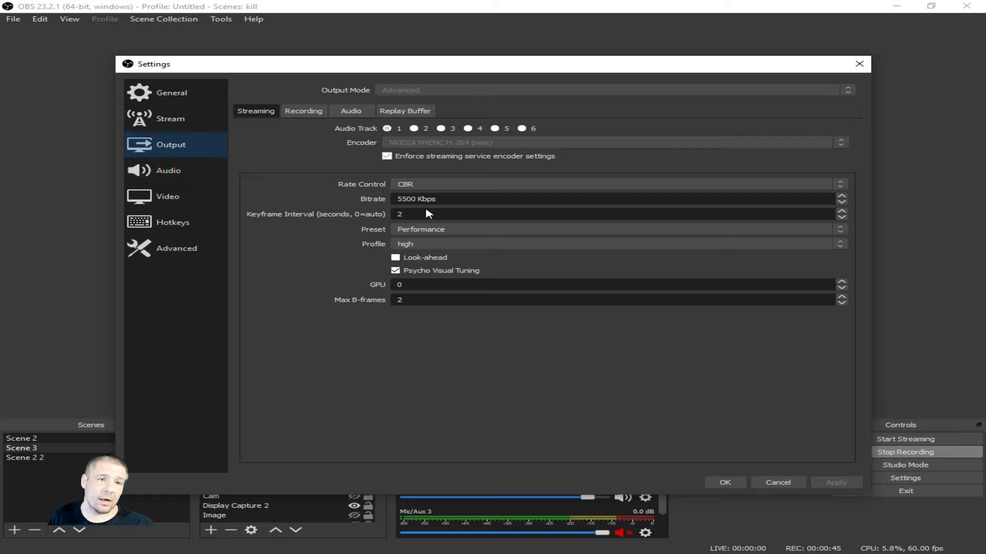
pyautogui.moveTo(443, 199); pyautogui.dragTo(303, 201)
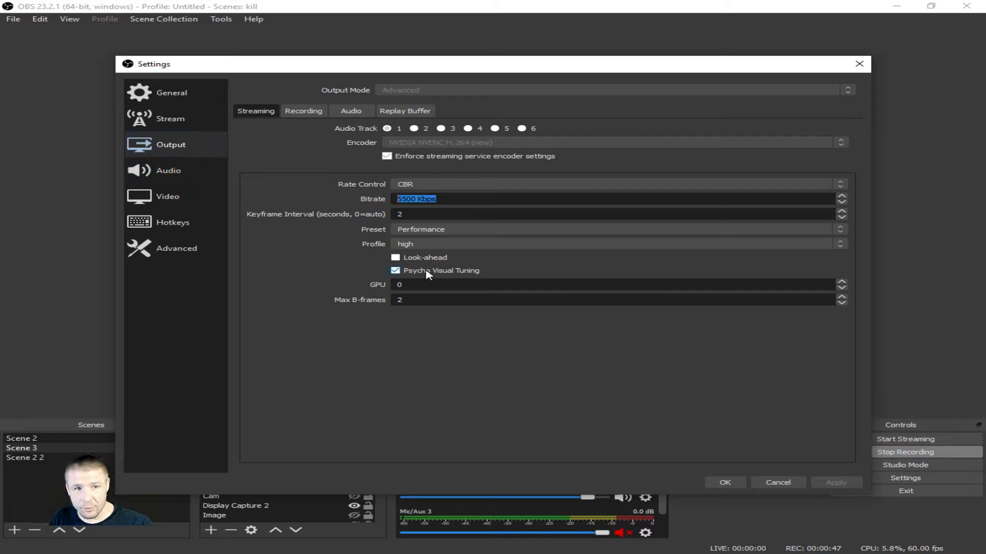
pyautogui.click(411, 202)
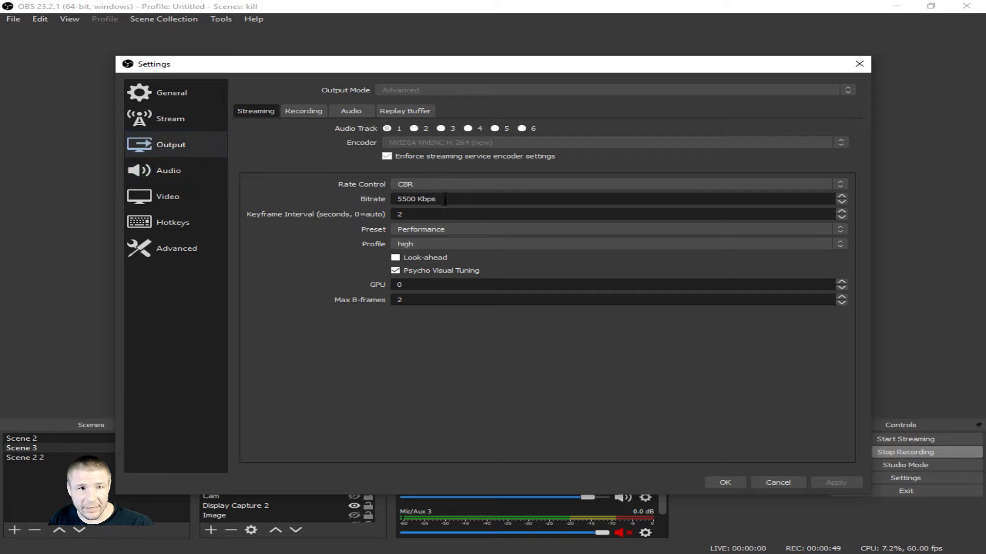
pyautogui.moveTo(445, 199); pyautogui.dragTo(366, 198)
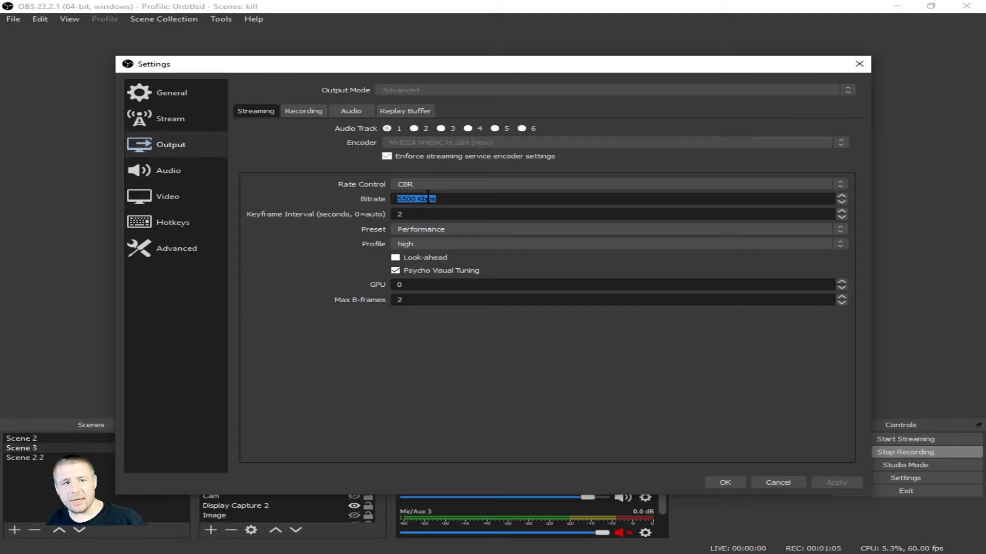
pyautogui.click(398, 272)
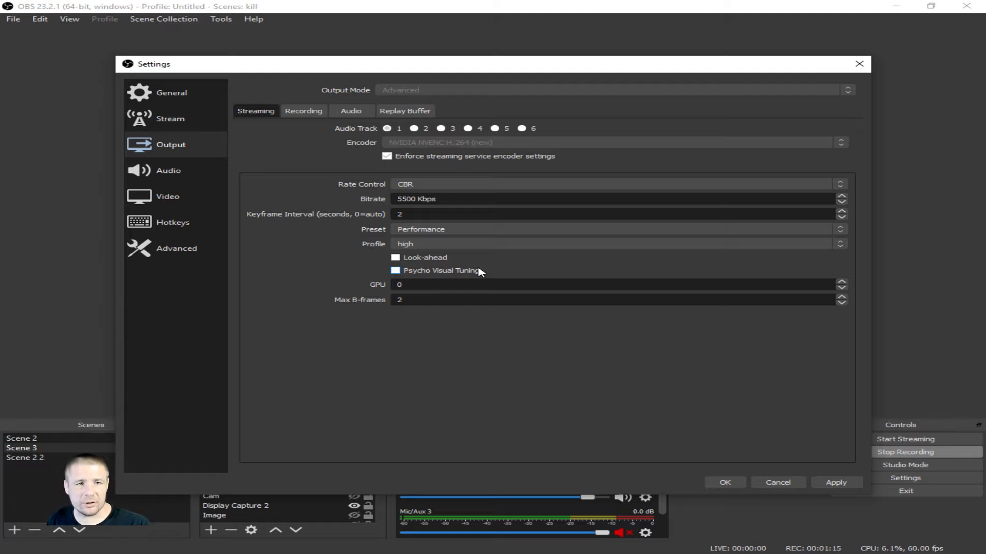
pyautogui.moveTo(454, 276)
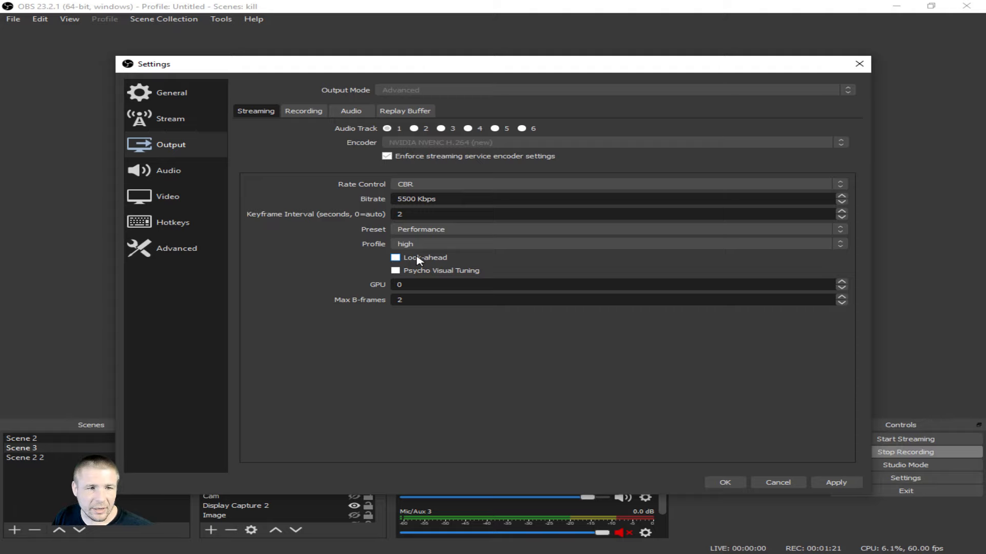
pyautogui.moveTo(418, 261)
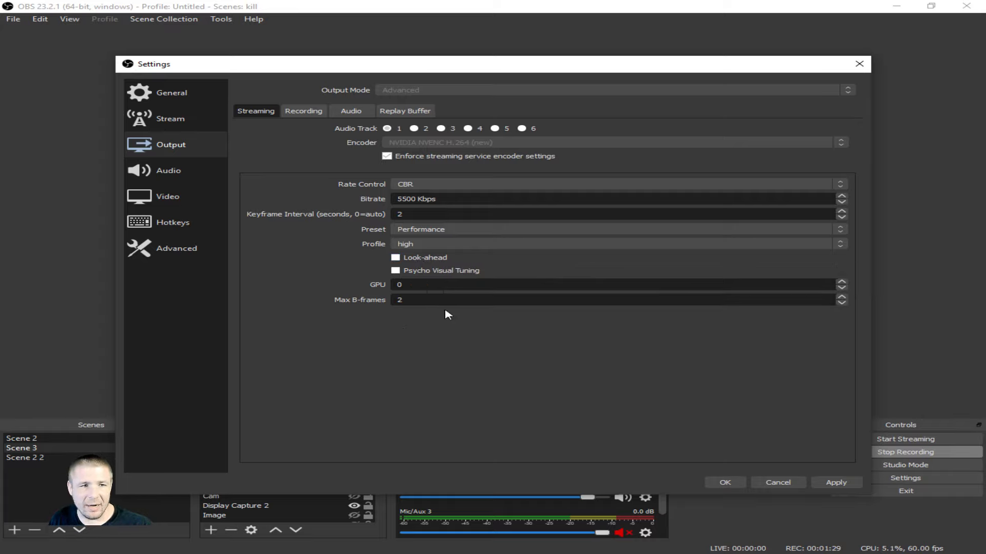
# - Check the streaming encoder's Max B-frames, keyframe interval and bitrate, and save the settings
pyautogui.moveTo(435, 303); pyautogui.dragTo(350, 310)
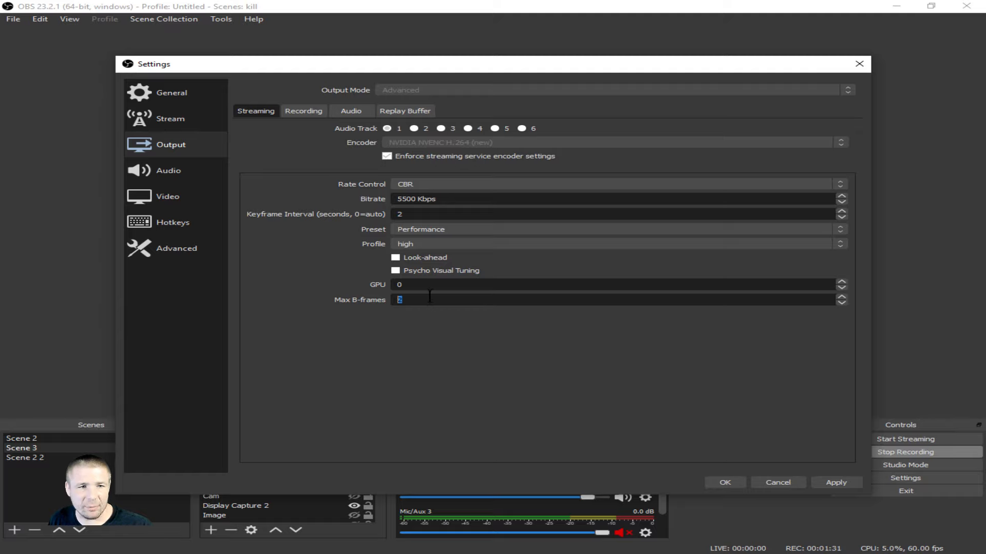
pyautogui.moveTo(412, 211); pyautogui.dragTo(385, 214)
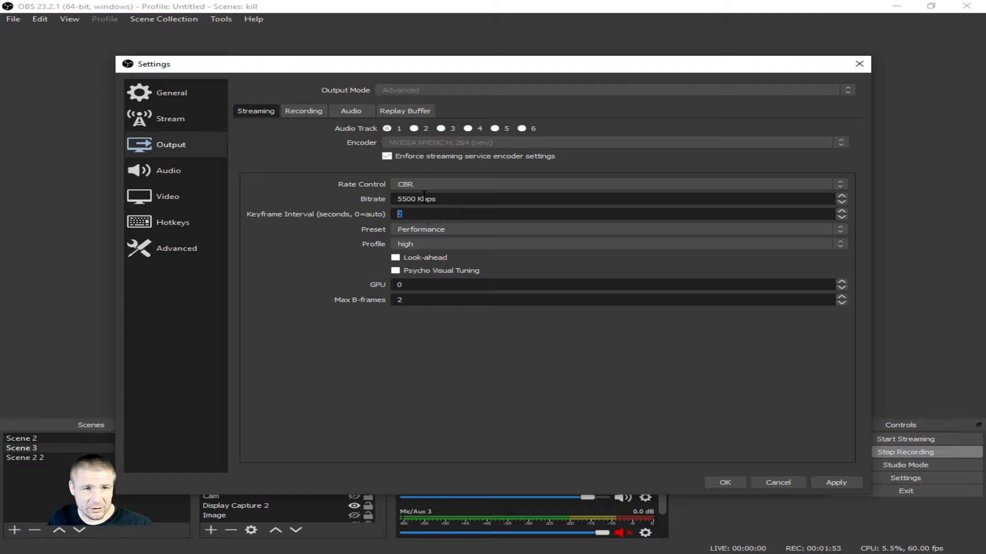
pyautogui.moveTo(415, 198); pyautogui.dragTo(388, 204)
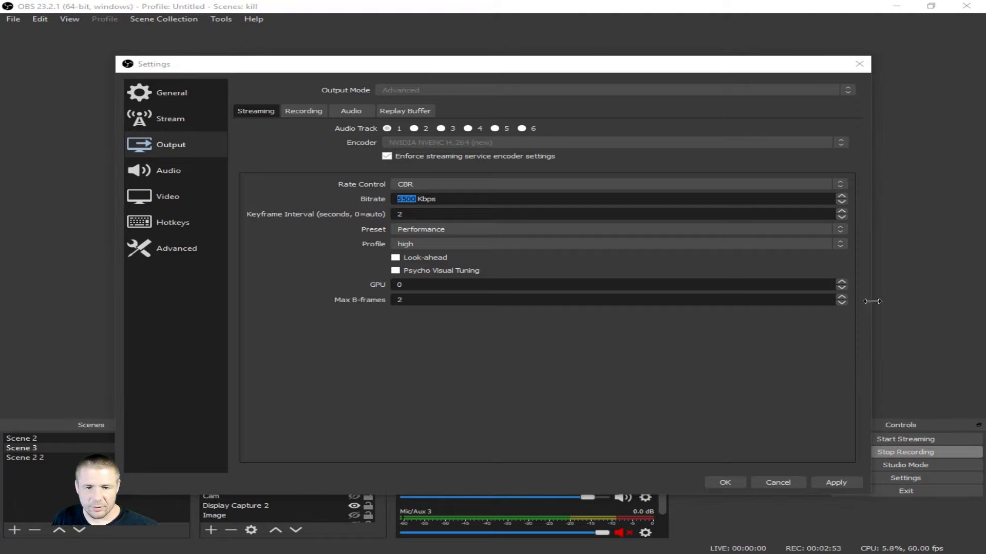
pyautogui.click(725, 483)
# - Enable the preview of the current scene and disable it again
pyautogui.rightClick(692, 311)
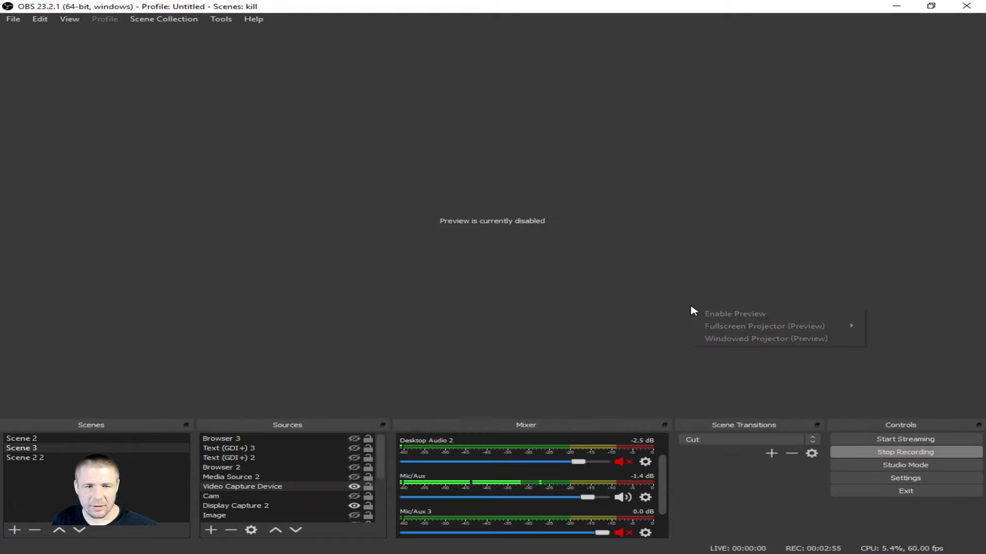
pyautogui.click(718, 314)
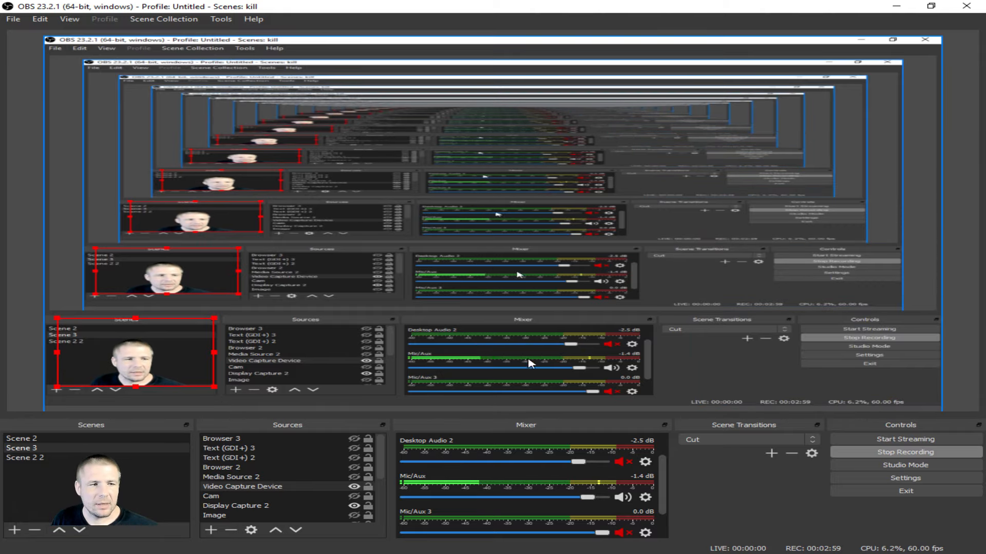
pyautogui.rightClick(687, 274)
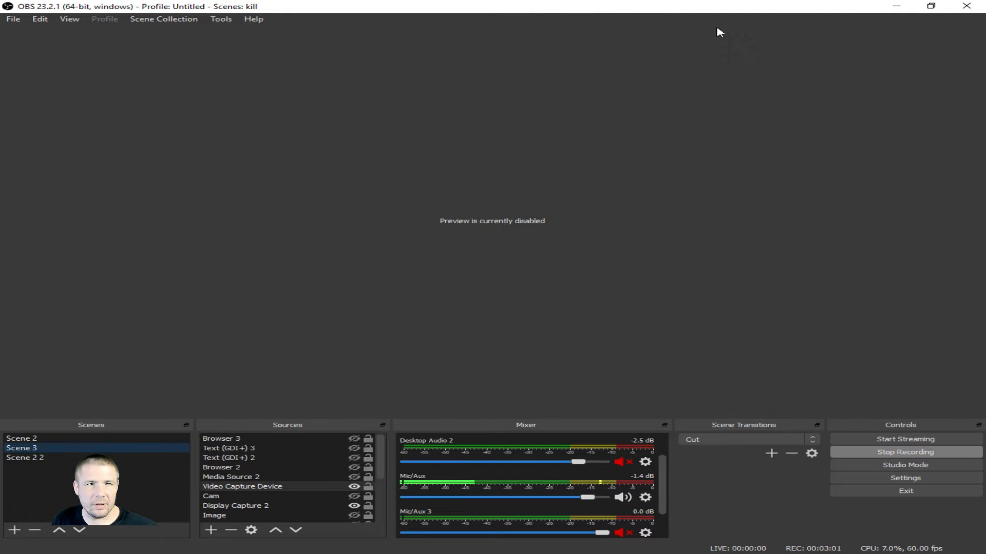
pyautogui.click(721, 8)
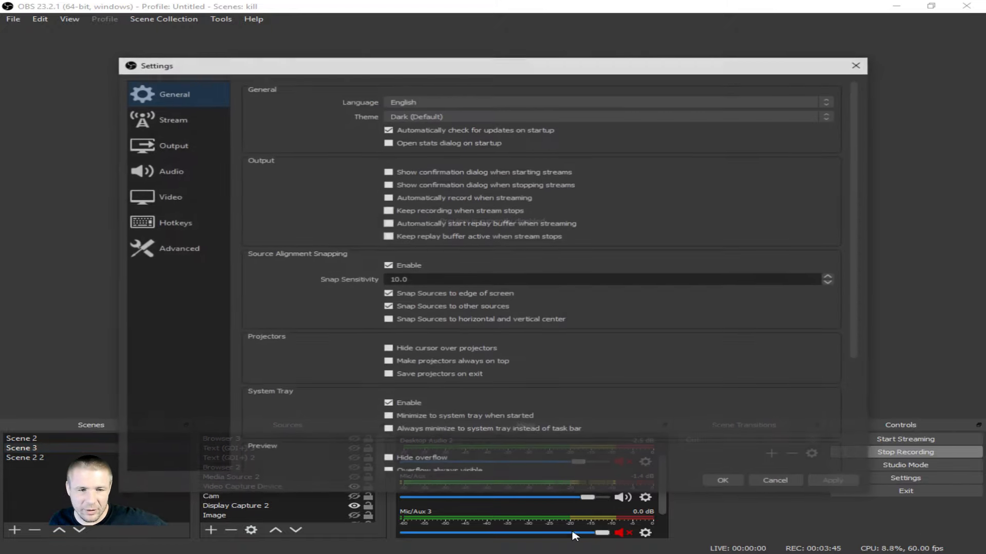
# - Review the stream and audio settings, and examine the keyframe interval and bitrate of the streaming output
pyautogui.click(170, 125)
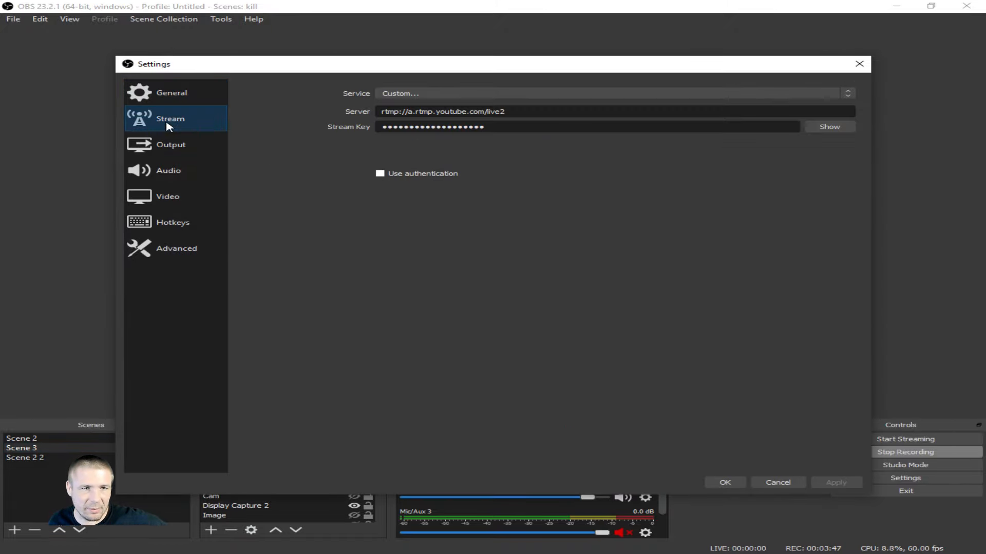
pyautogui.click(194, 171)
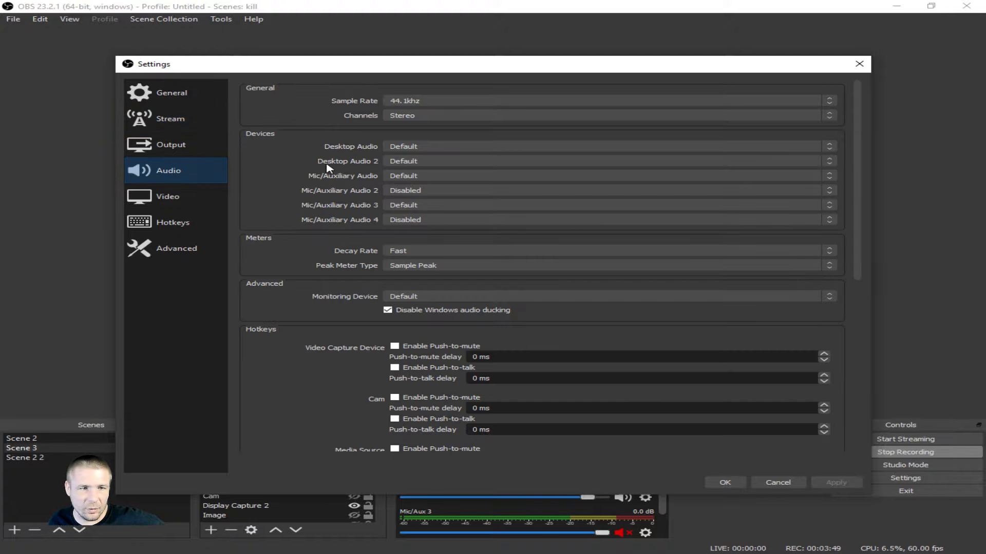
pyautogui.click(173, 148)
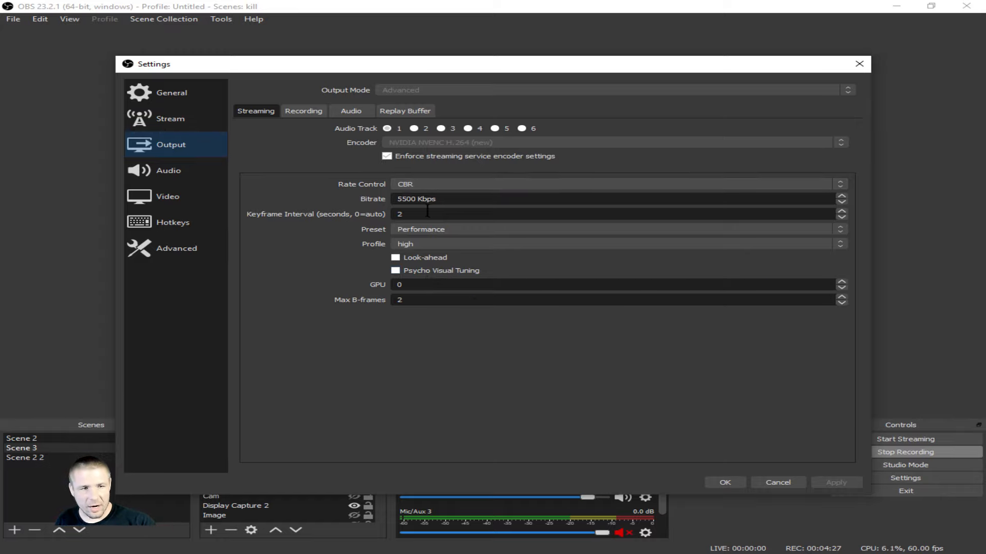
pyautogui.moveTo(411, 213); pyautogui.dragTo(353, 220)
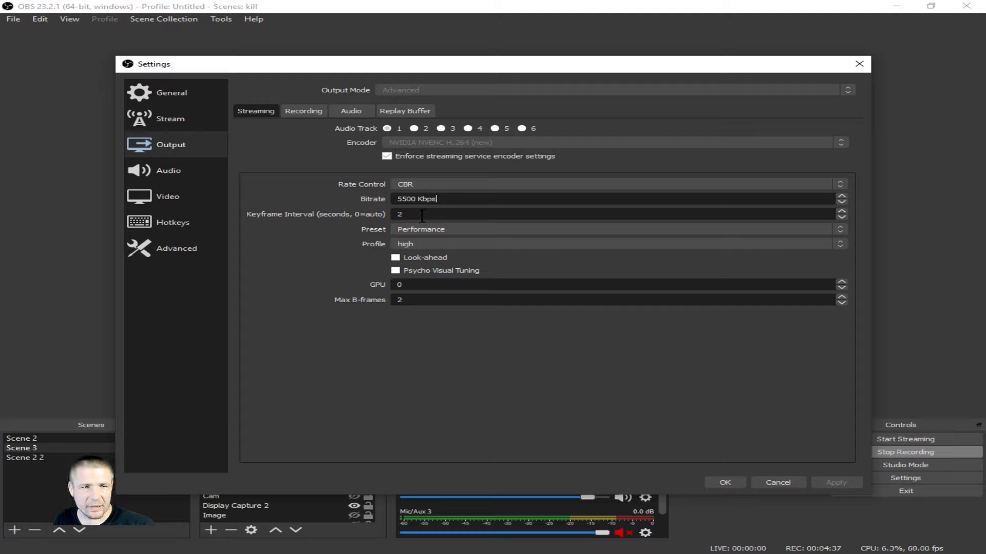
pyautogui.press('Tab')
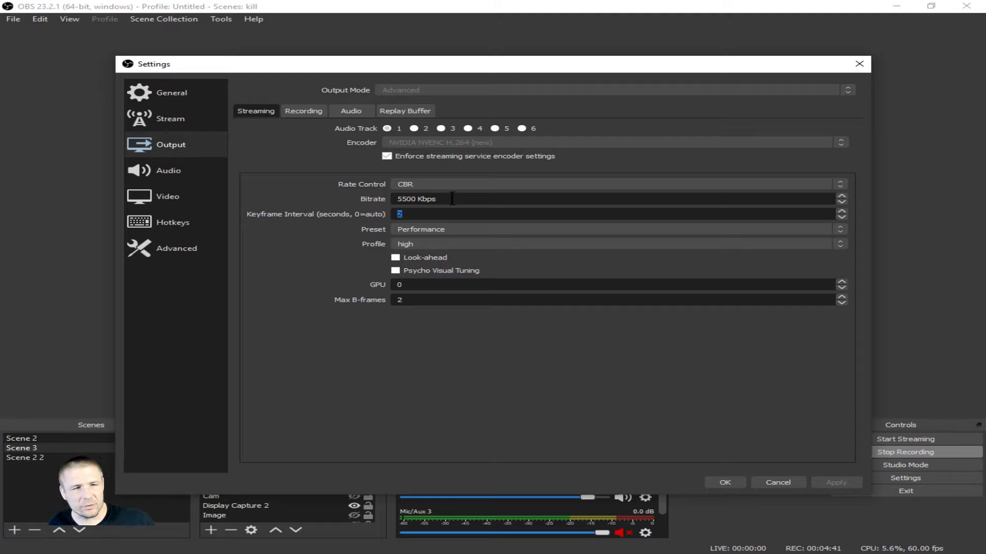
pyautogui.moveTo(441, 198); pyautogui.dragTo(334, 206)
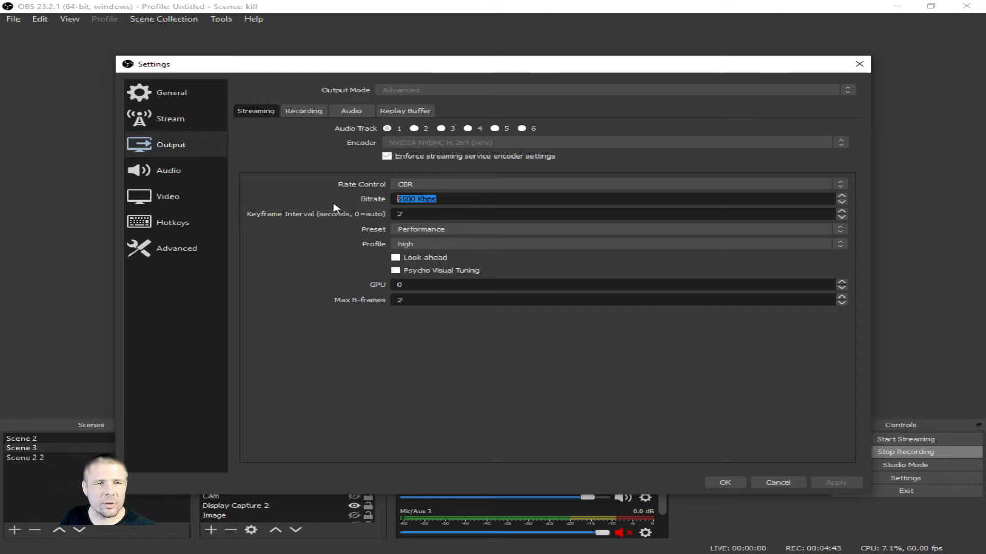
# - Look through the rate control options for the streaming output and select CBR
pyautogui.click(426, 185)
pyautogui.click(426, 187)
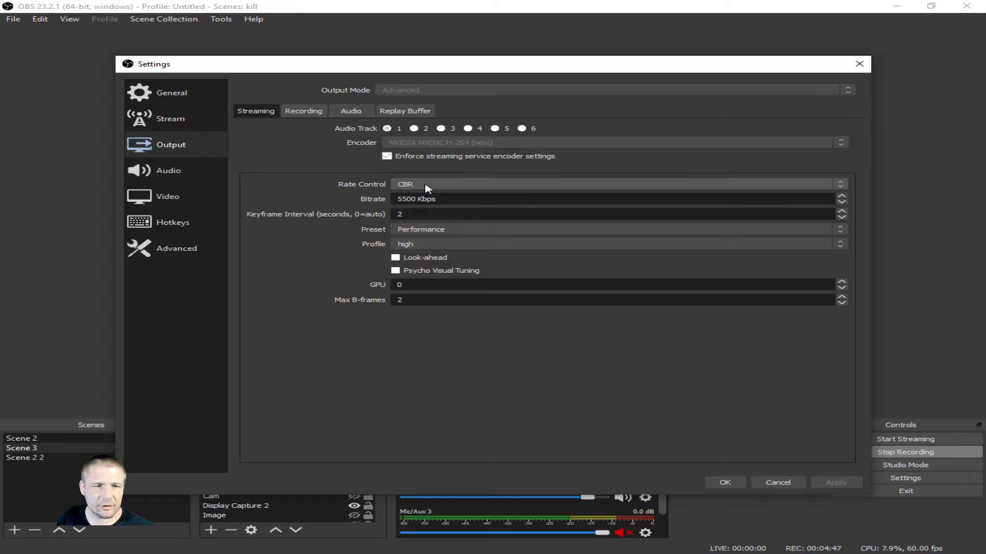
pyautogui.click(425, 188)
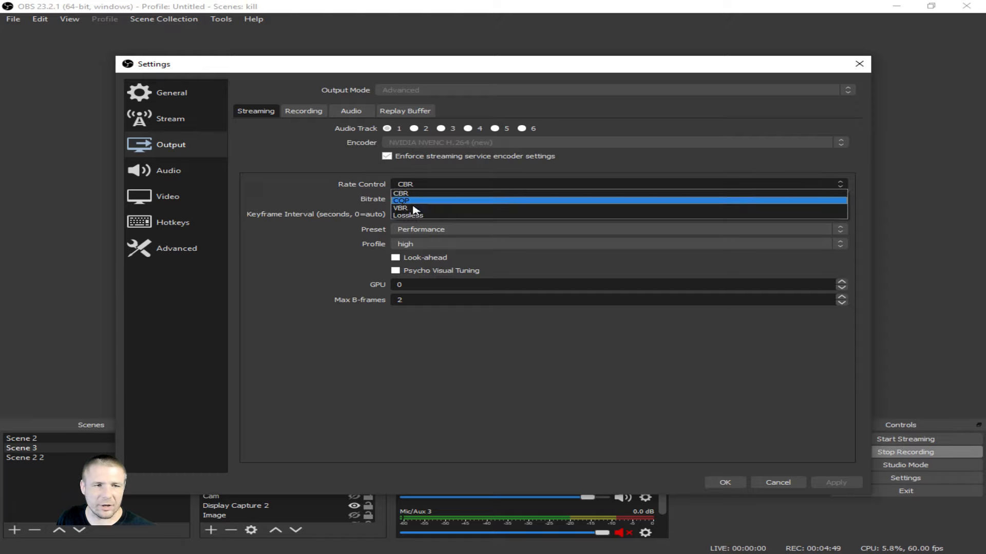
pyautogui.click(305, 186)
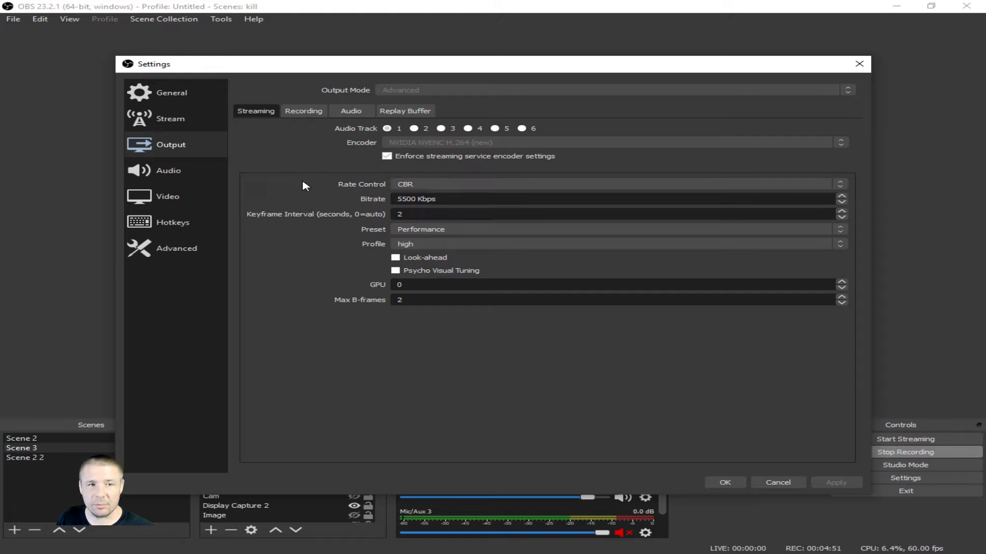
pyautogui.click(419, 185)
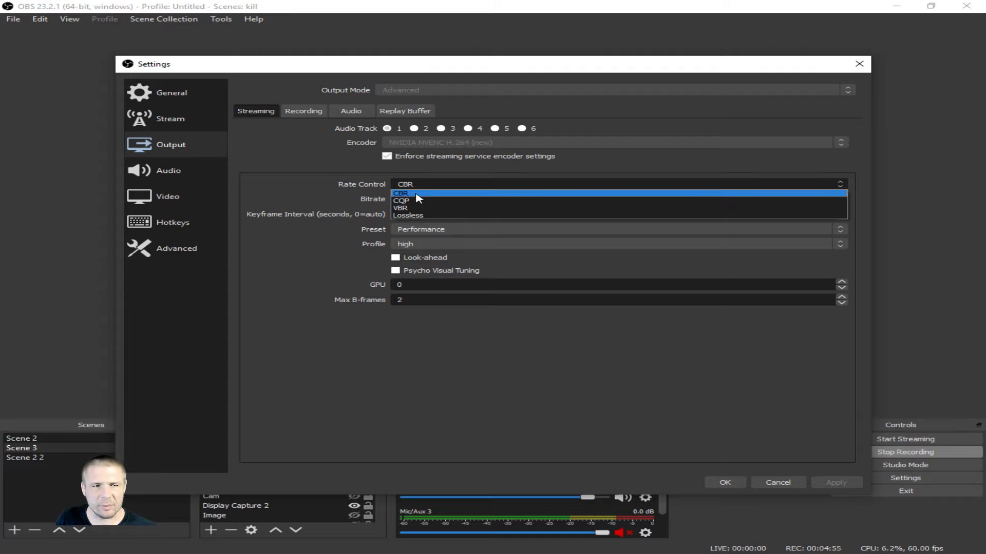
pyautogui.click(419, 194)
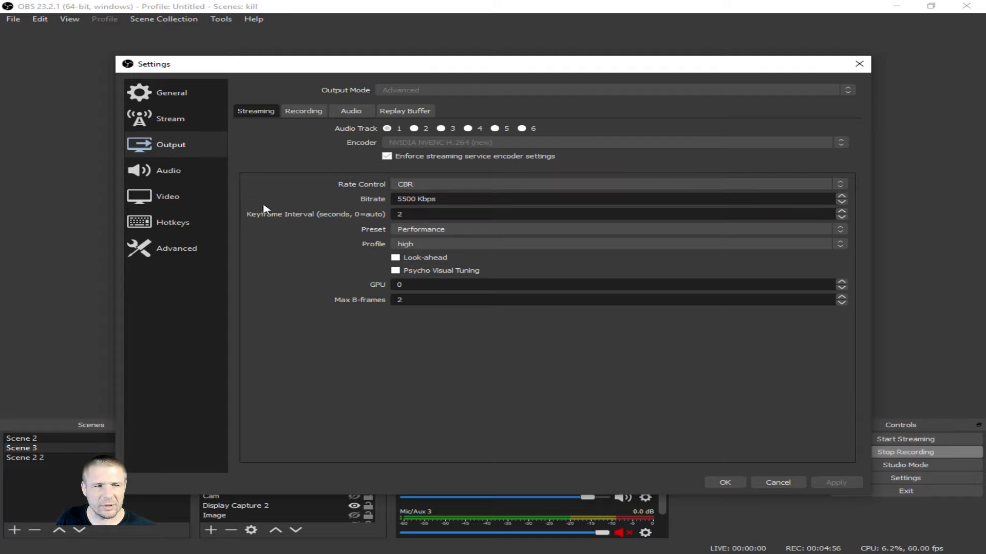
# - Examine the output settings for recording and audio tracks, and recheck the streaming bitrate
pyautogui.click(315, 113)
pyautogui.click(359, 114)
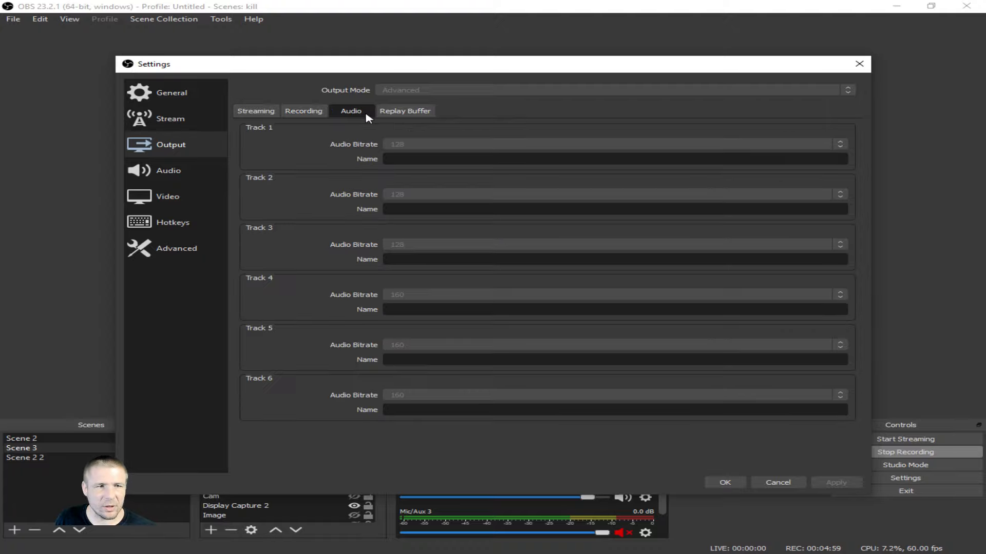
pyautogui.click(270, 114)
pyautogui.moveTo(444, 200); pyautogui.dragTo(380, 201)
pyautogui.click(417, 203)
pyautogui.click(414, 201)
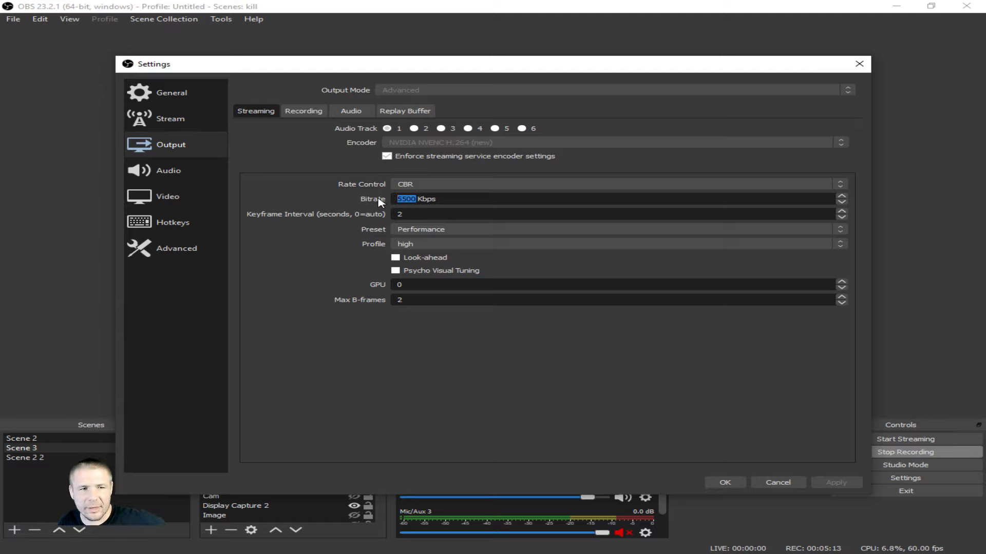
pyautogui.click(414, 201)
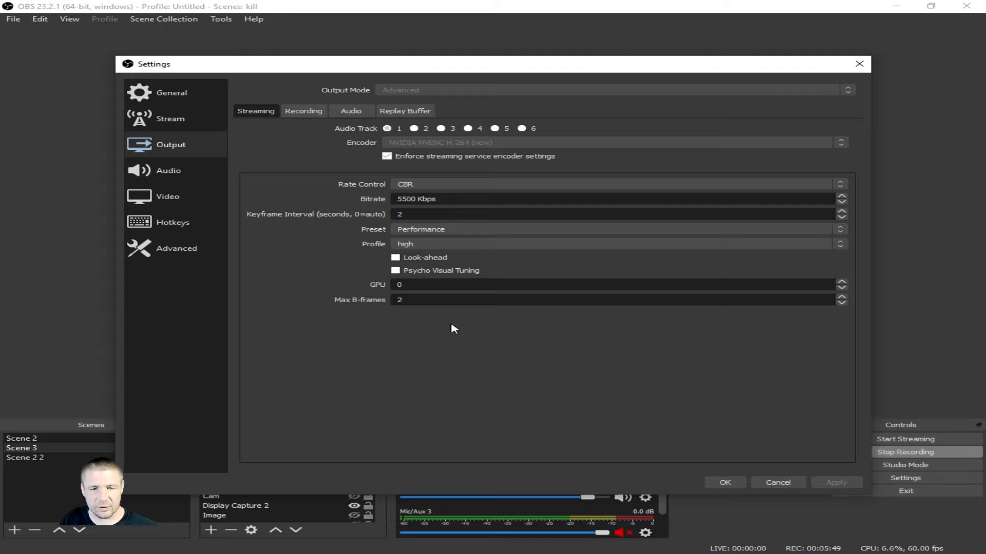
# - Review the video resolution and frame rate, audio devices, recording output and stream server settings
pyautogui.click(172, 200)
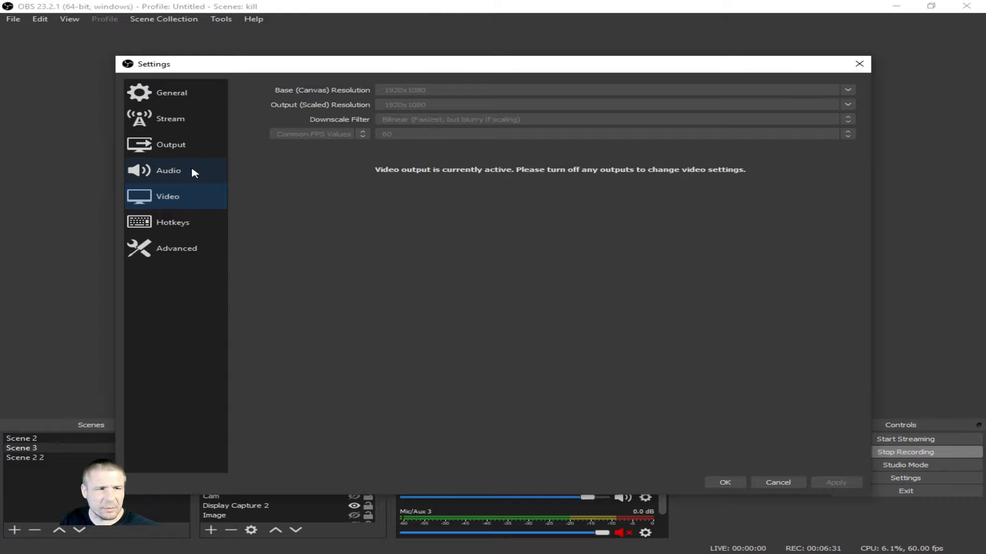
pyautogui.click(170, 173)
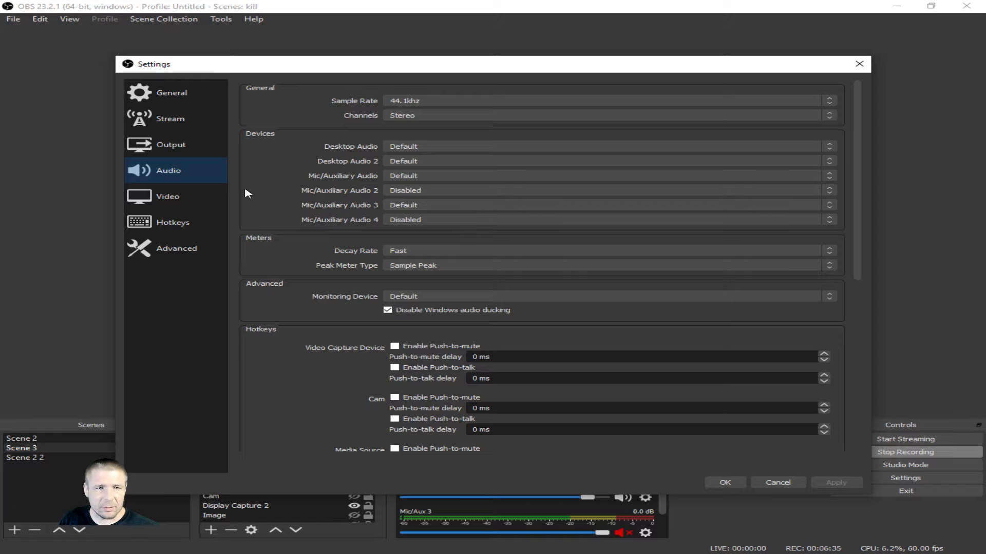
pyautogui.click(175, 147)
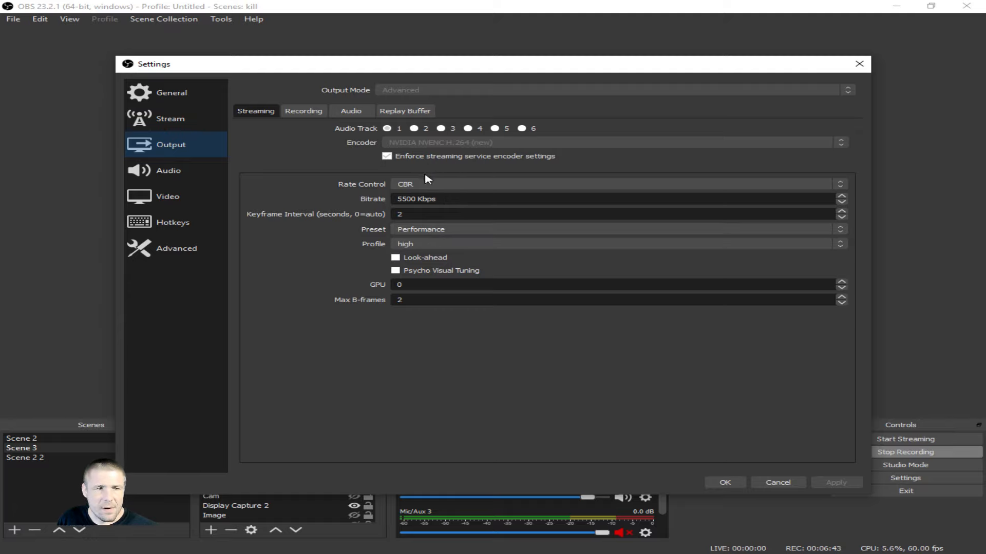
pyautogui.click(301, 113)
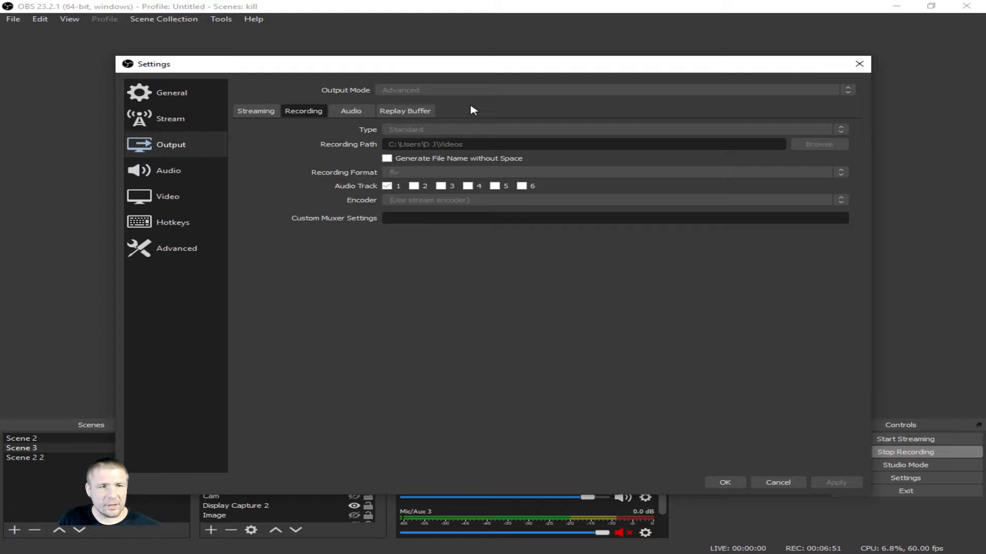
pyautogui.click(172, 127)
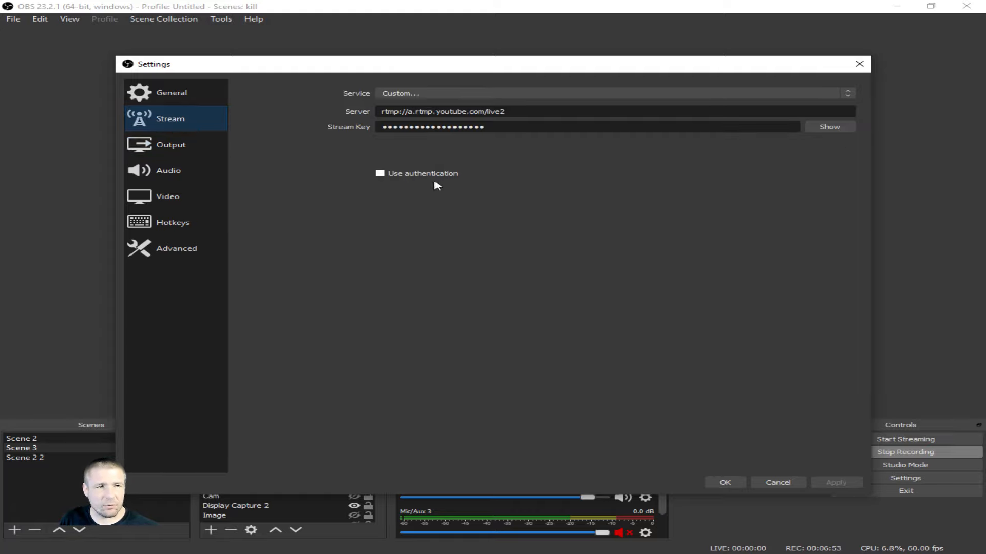
# - Examine the server address and the stream key field in the stream settings
pyautogui.moveTo(532, 130); pyautogui.dragTo(266, 132)
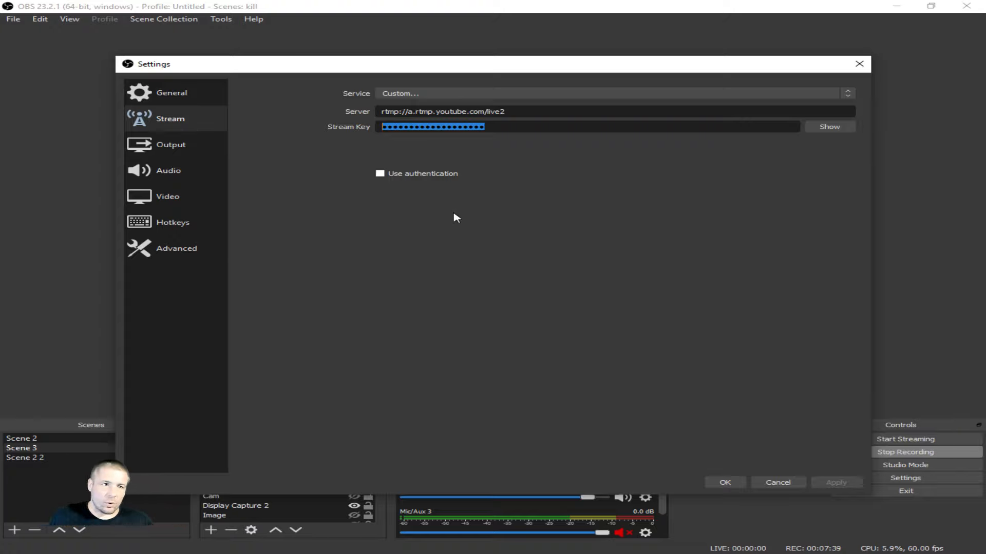
pyautogui.moveTo(507, 111); pyautogui.dragTo(357, 115)
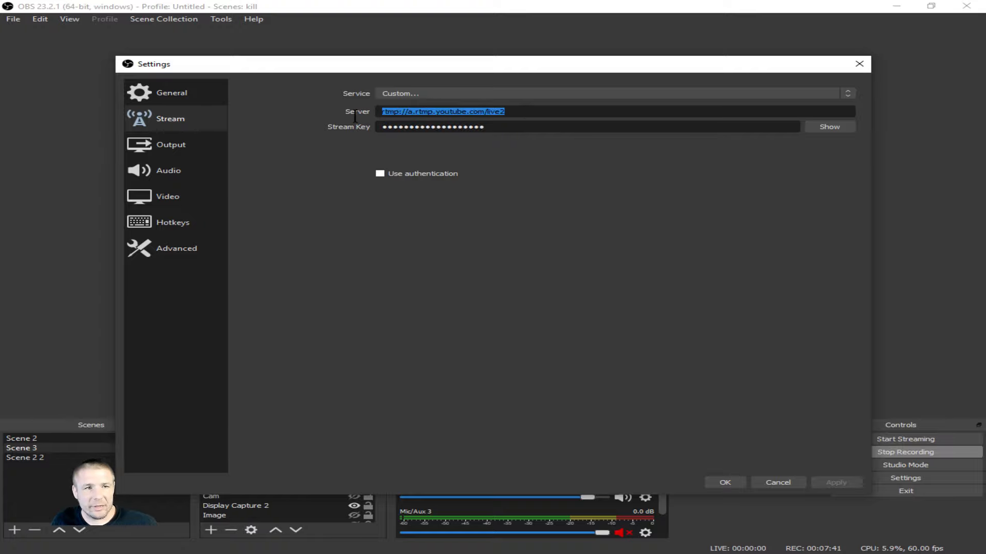
pyautogui.click(512, 128)
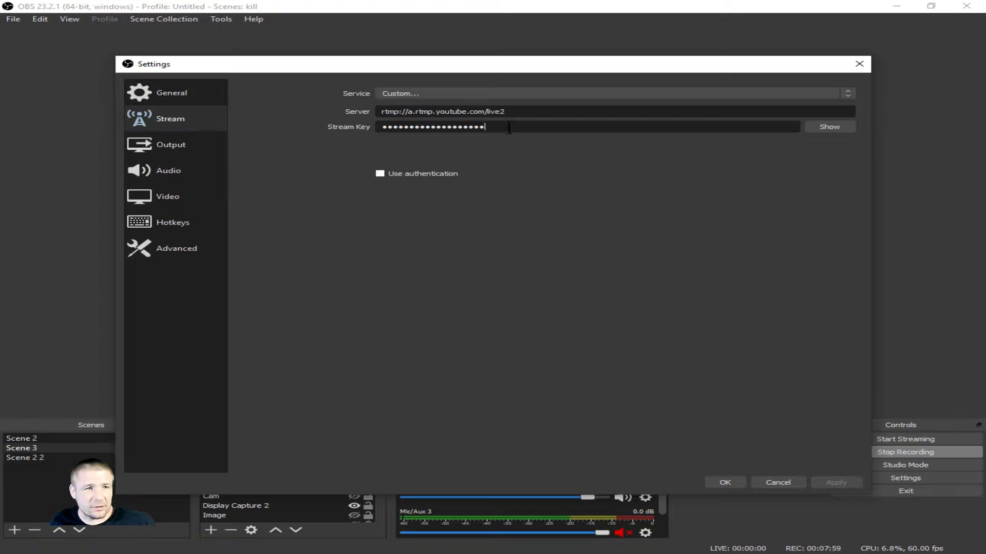
# - Look through the available streaming services, keep Custom, and recheck the recording output and stream settings
pyautogui.click(443, 95)
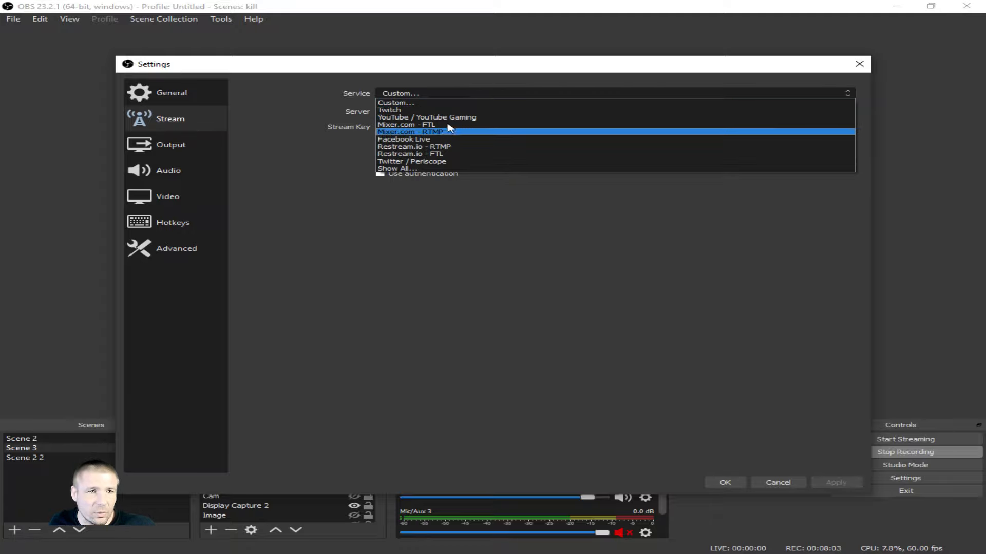
pyautogui.click(297, 124)
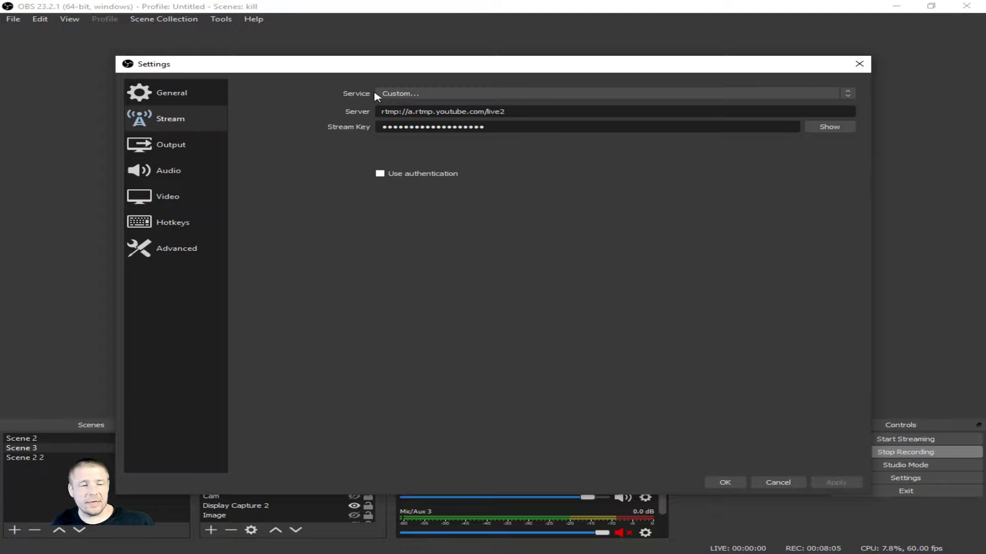
pyautogui.click(408, 95)
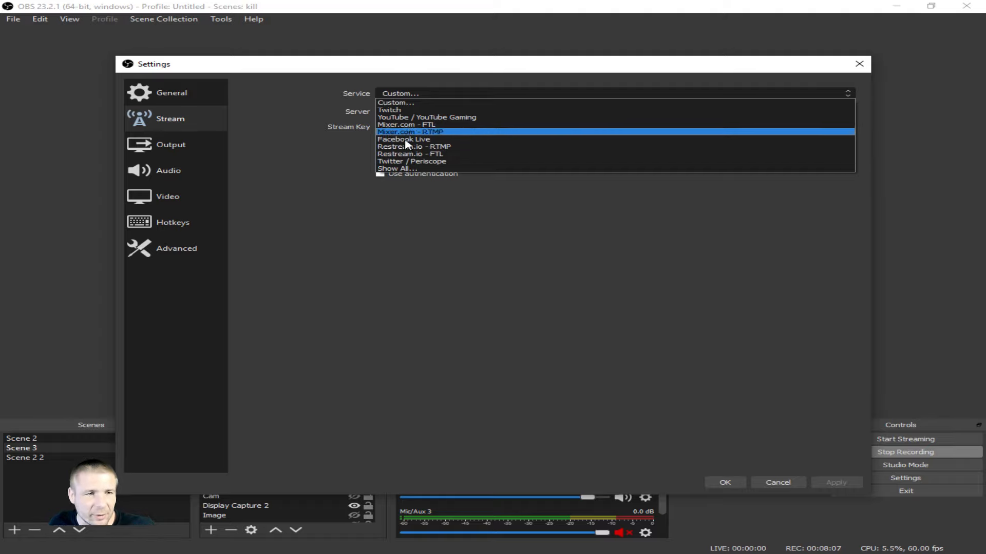
pyautogui.click(415, 103)
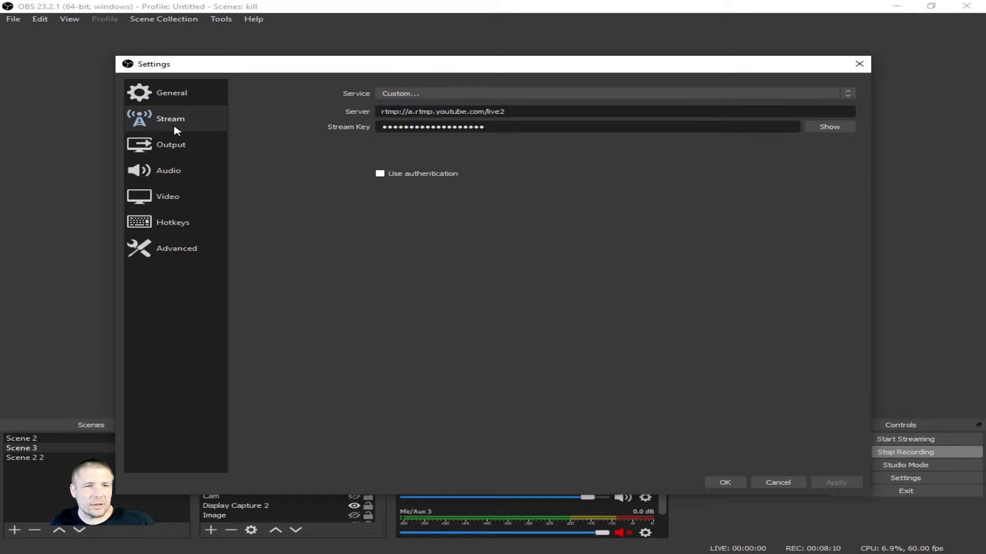
pyautogui.click(168, 155)
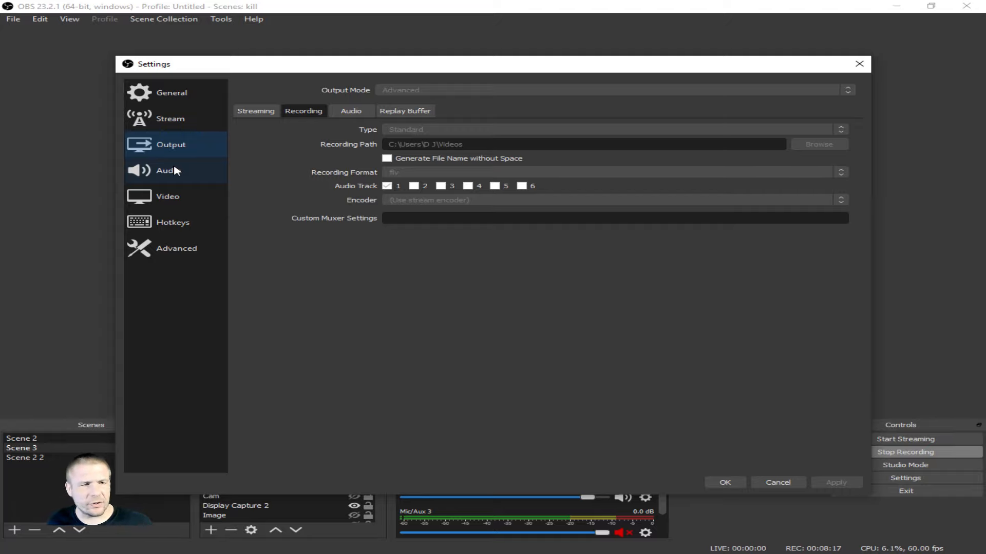
pyautogui.click(188, 121)
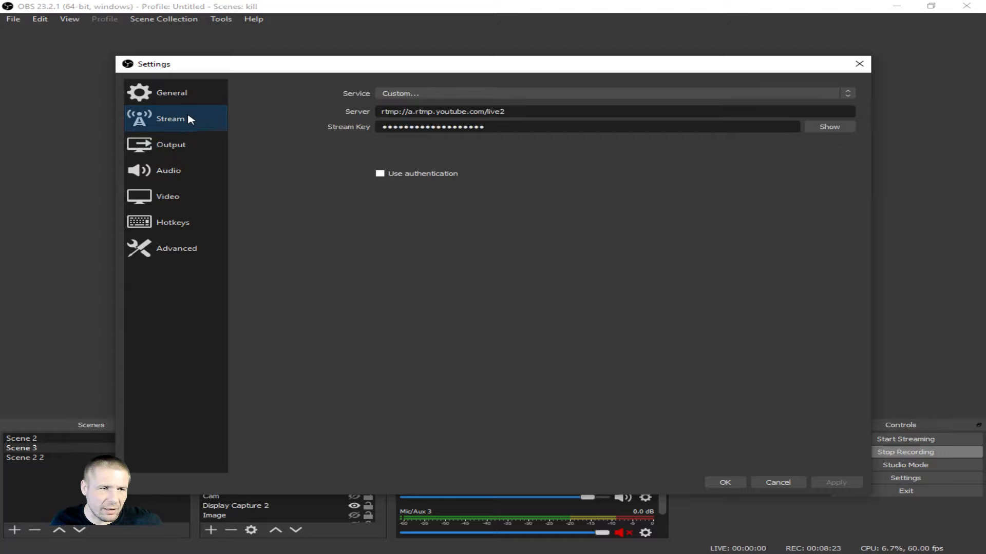
# - Look through the Desktop Audio device options in the audio settings and keep Default
pyautogui.click(173, 176)
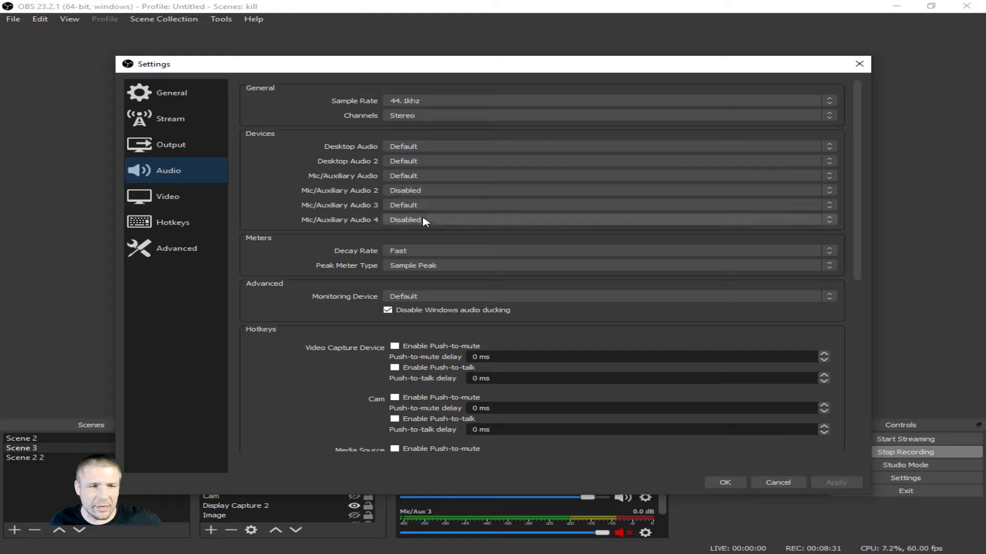
pyautogui.click(432, 148)
pyautogui.click(432, 148)
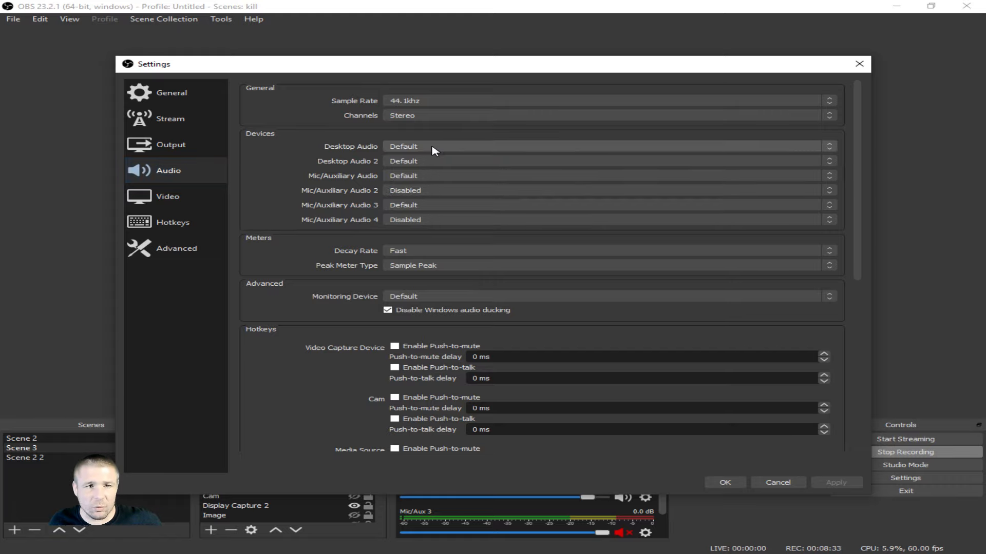
pyautogui.click(433, 149)
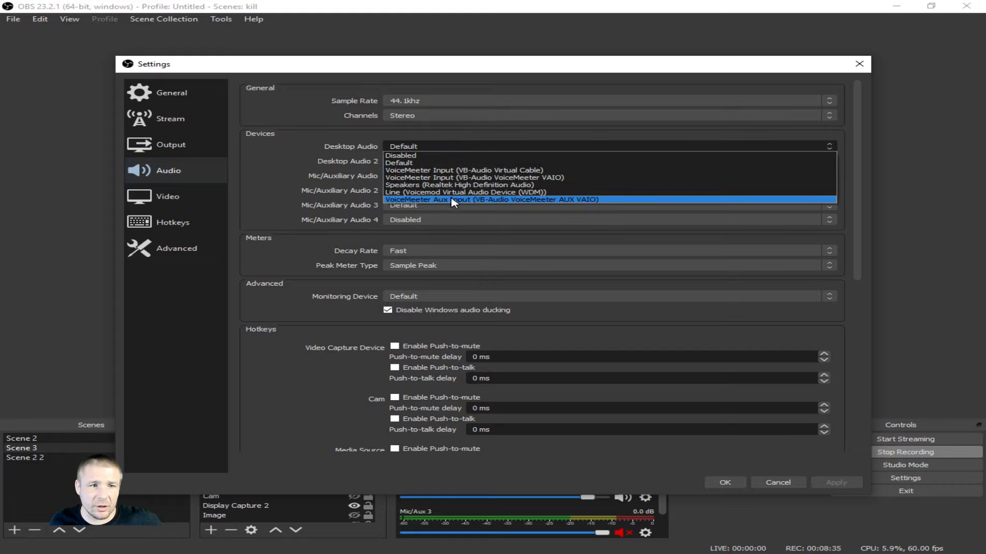
pyautogui.click(468, 163)
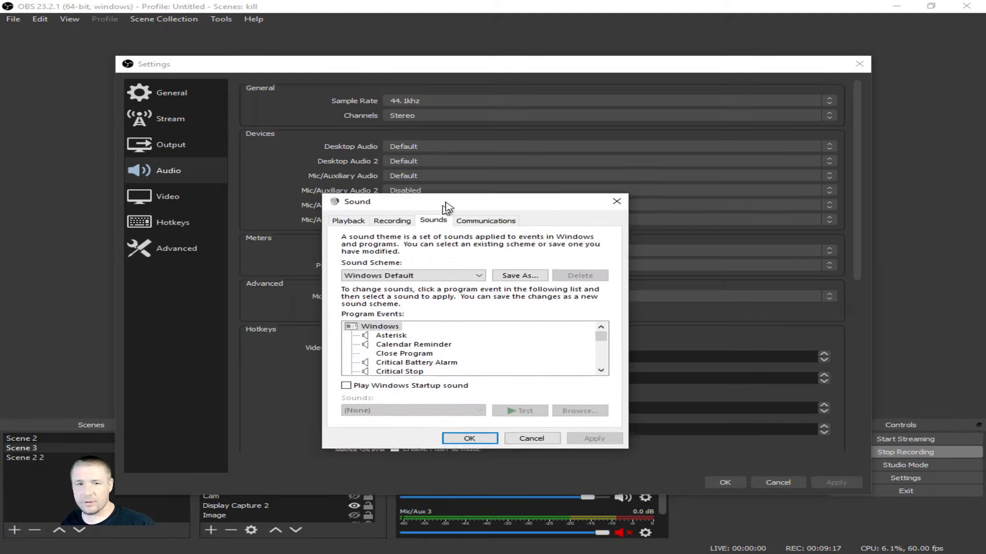
# - Examine the recording and playback devices in the Windows Sound settings
pyautogui.click(385, 139)
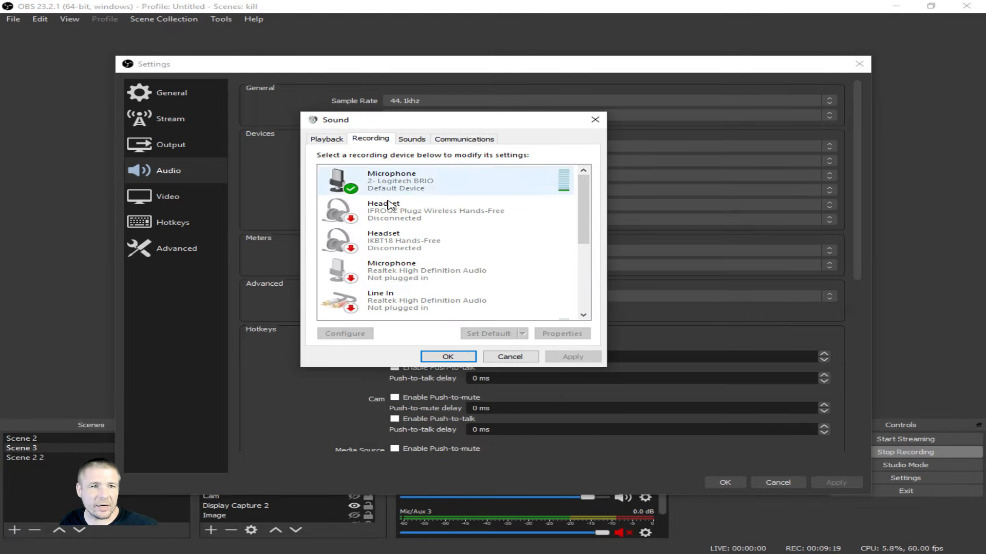
pyautogui.scroll(-3, 426, 267)
pyautogui.scroll(3, 452, 231)
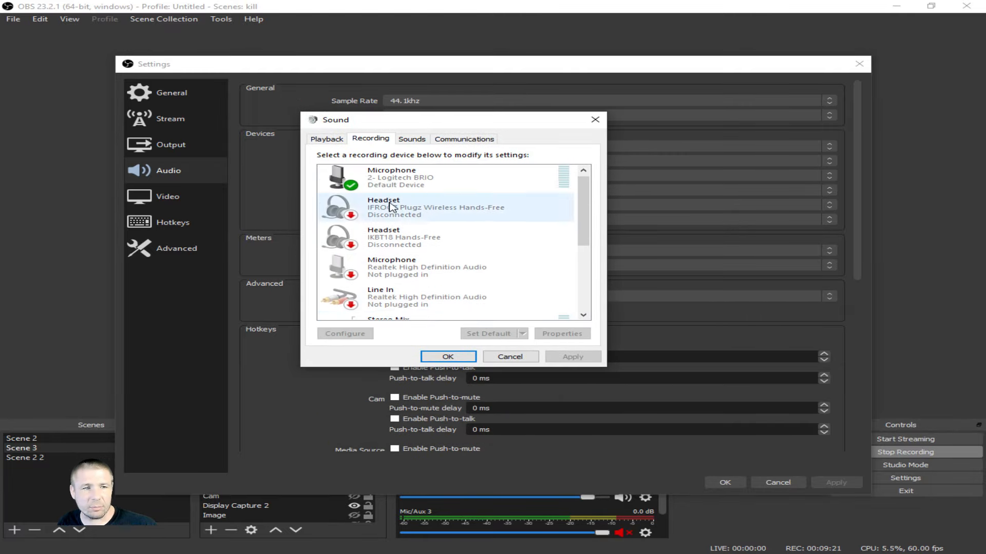
pyautogui.click(327, 143)
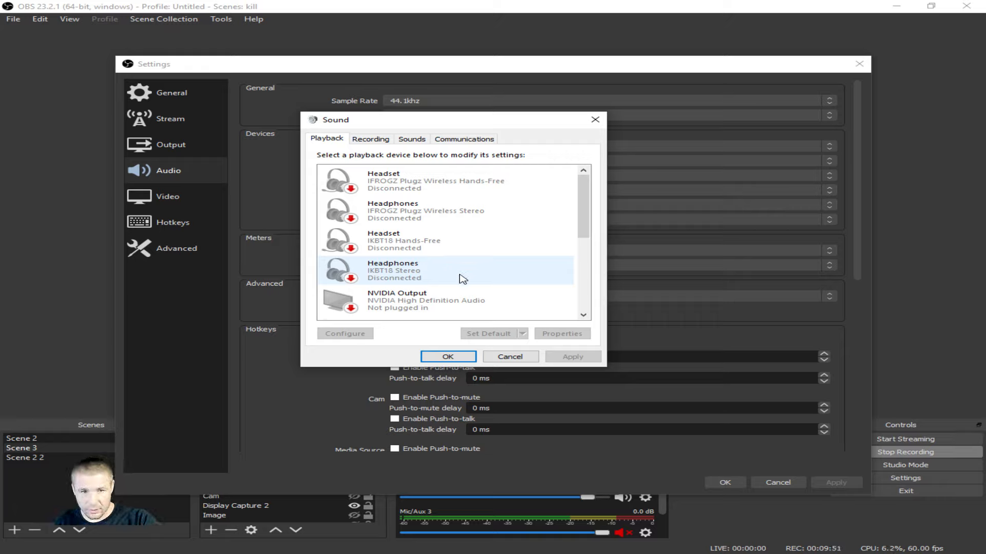
pyautogui.click(369, 140)
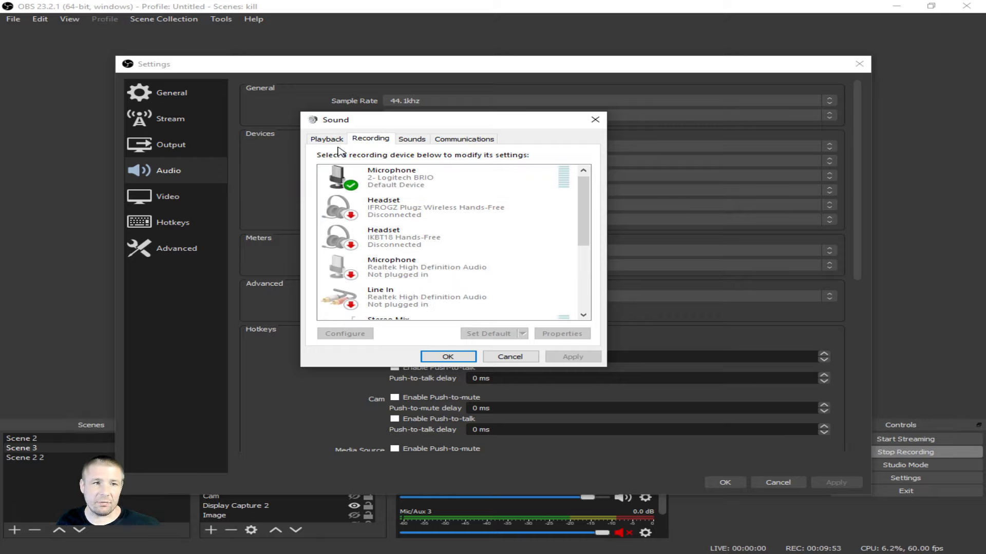
pyautogui.click(330, 145)
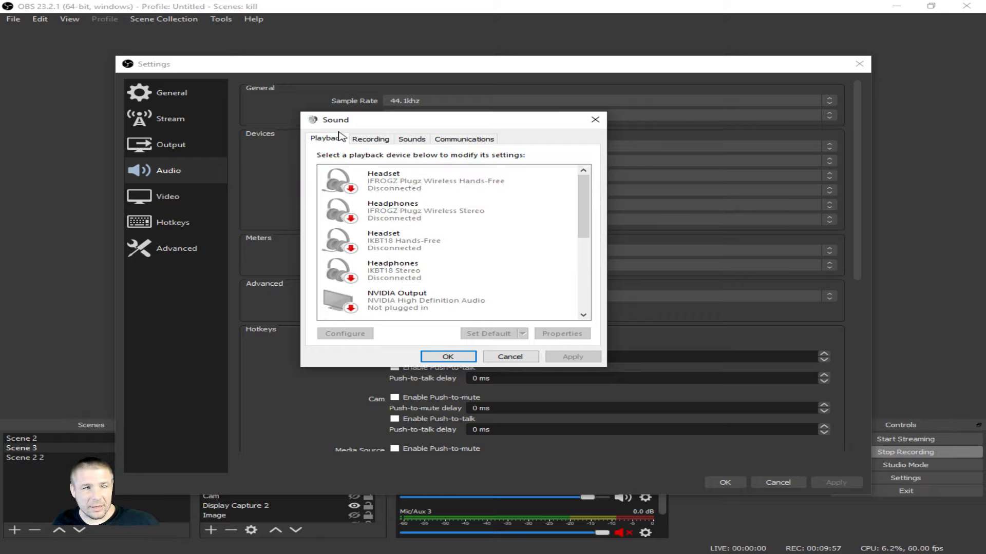
# - Check the default-device options of the IFROGZ Plugz Wireless headset and headphones among the playback devices
pyautogui.rightClick(383, 183)
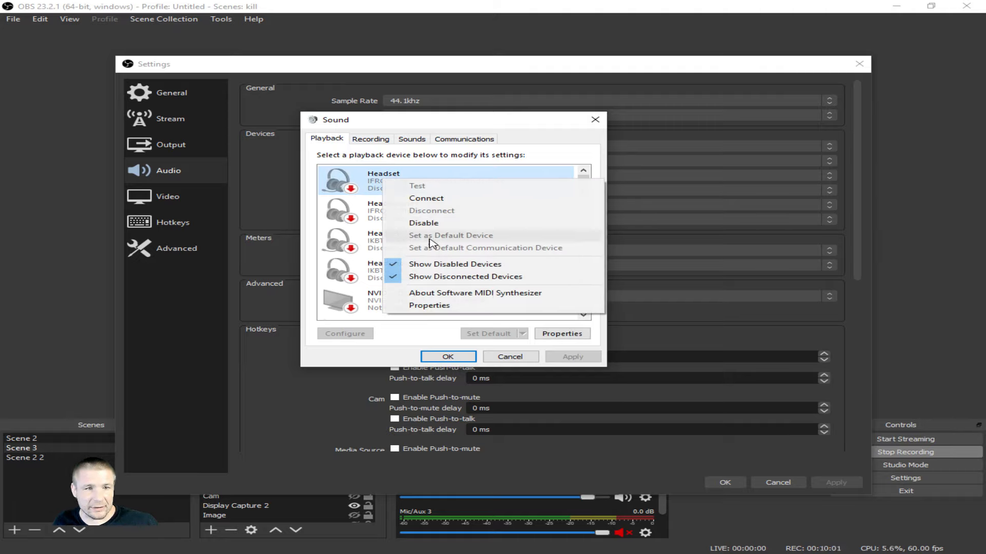
pyautogui.rightClick(362, 209)
pyautogui.click(368, 191)
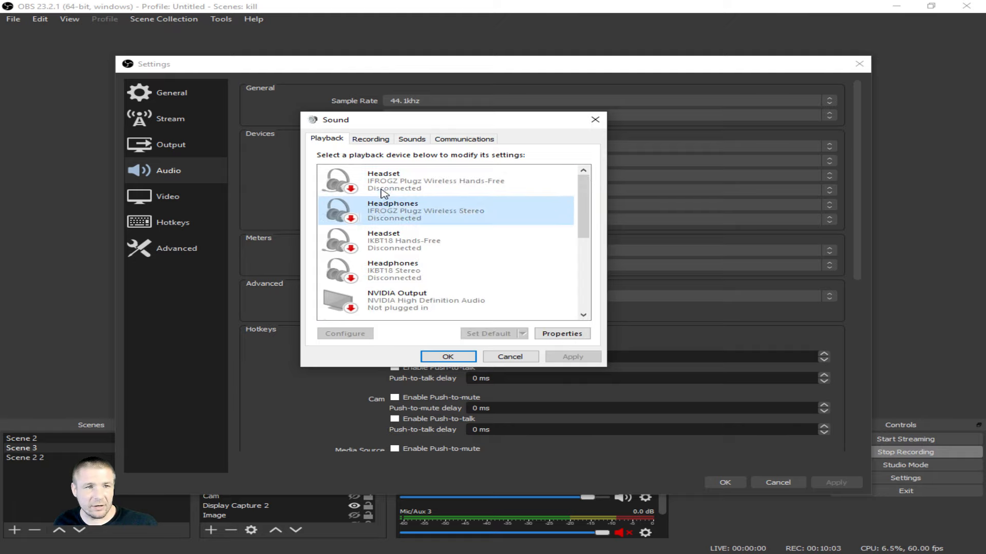
pyautogui.click(368, 185)
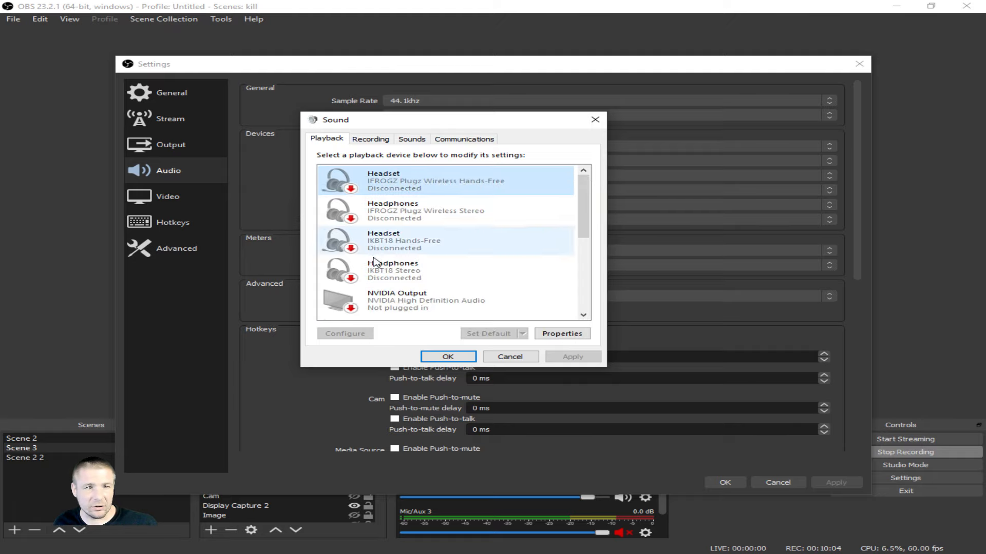
# - Recheck the recording devices and the second NVIDIA Output's playback options, and close the Sound settings without saving
pyautogui.click(370, 139)
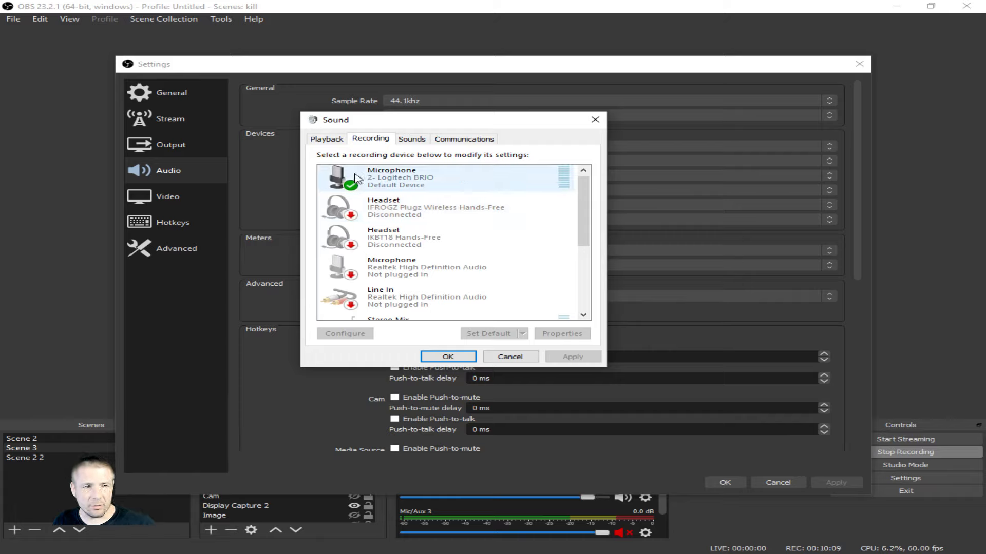
pyautogui.click(321, 142)
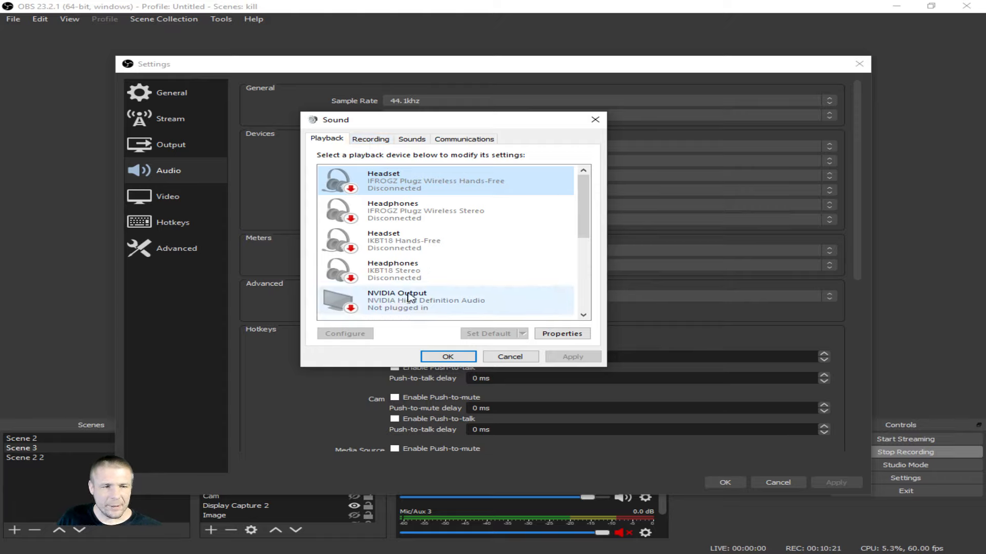
pyautogui.scroll(-1, 407, 280)
pyautogui.scroll(-1, 403, 283)
pyautogui.rightClick(392, 291)
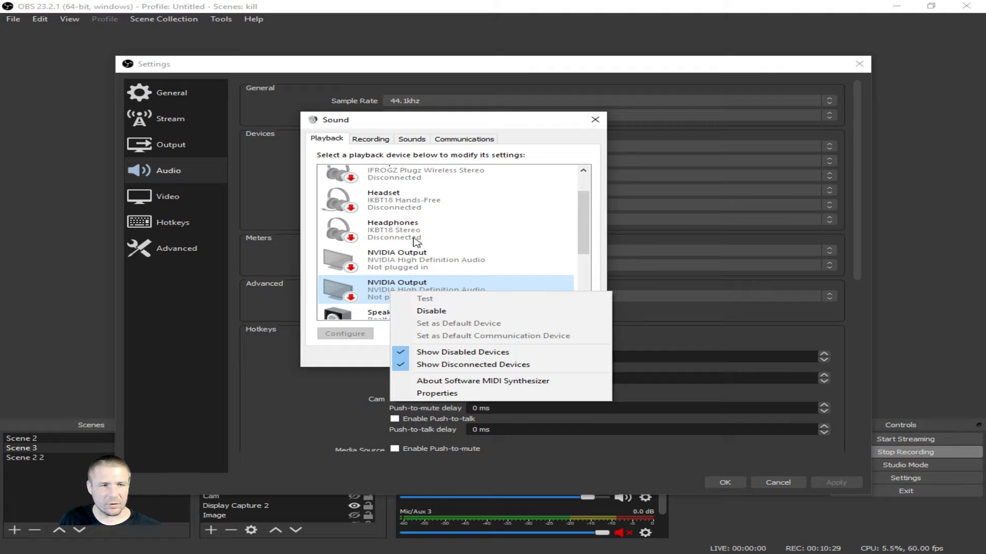
pyautogui.click(363, 357)
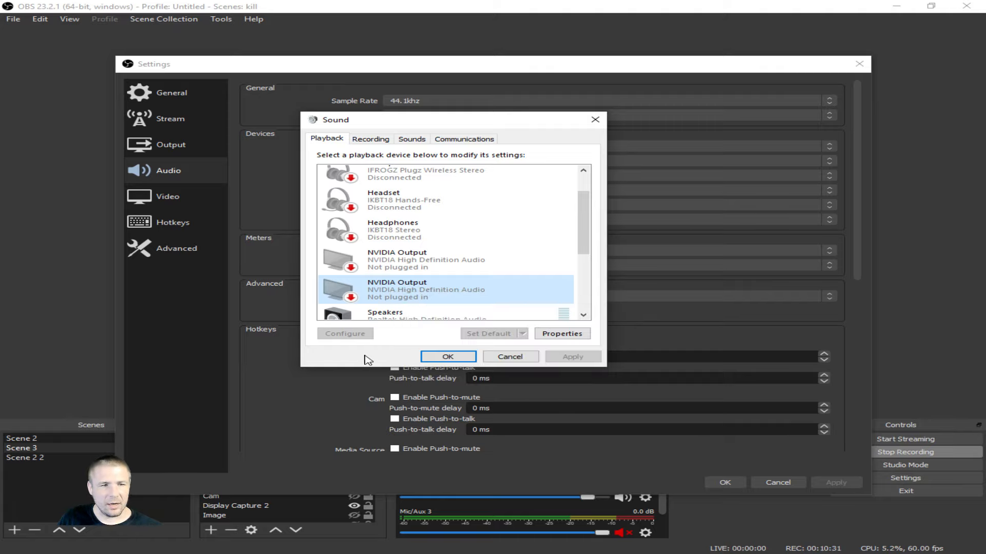
pyautogui.click(505, 358)
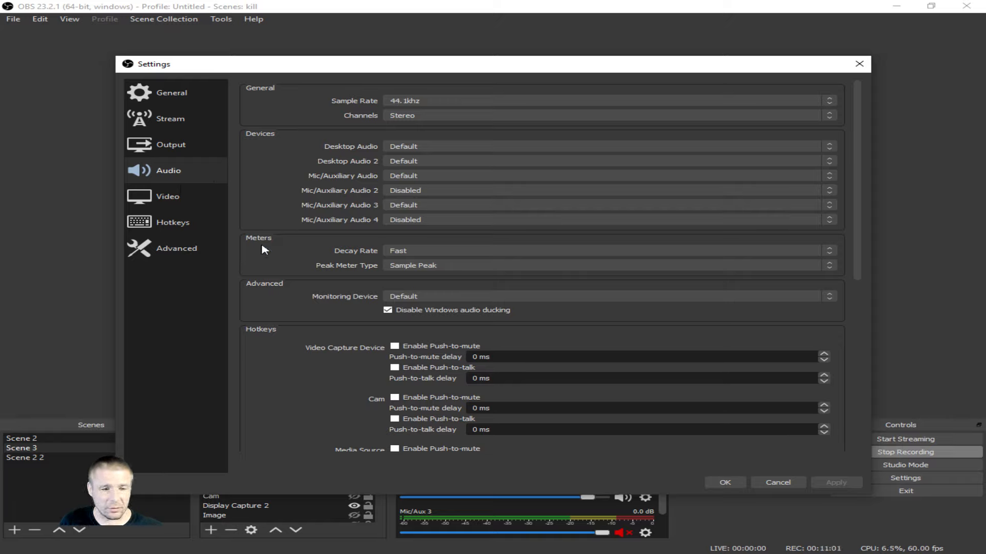
# - Review the video resolution, downscale filter and frame rate, and close the settings without saving
pyautogui.click(172, 207)
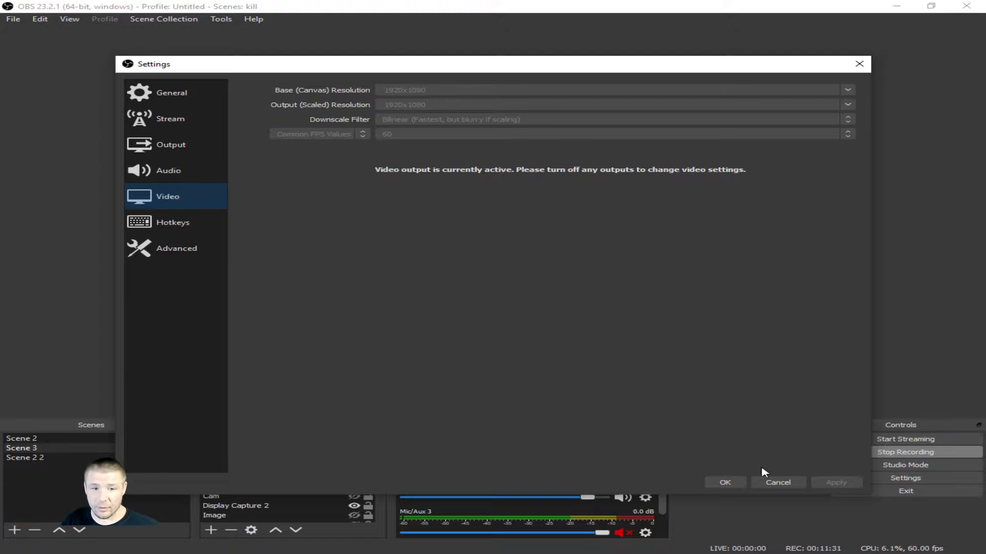
pyautogui.click(777, 482)
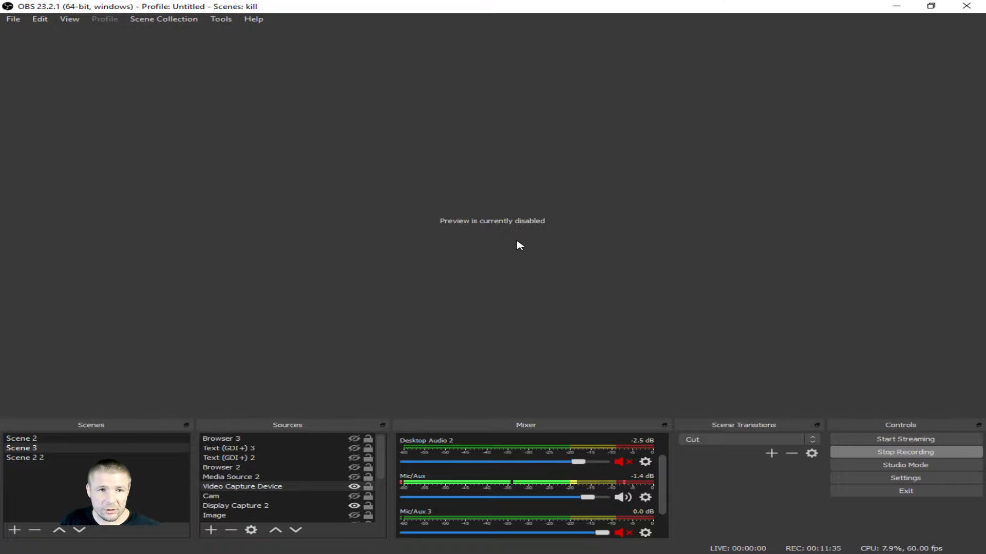
# - Enable the preview and hide the Video Capture Device source in Scene 3
pyautogui.rightClick(488, 233)
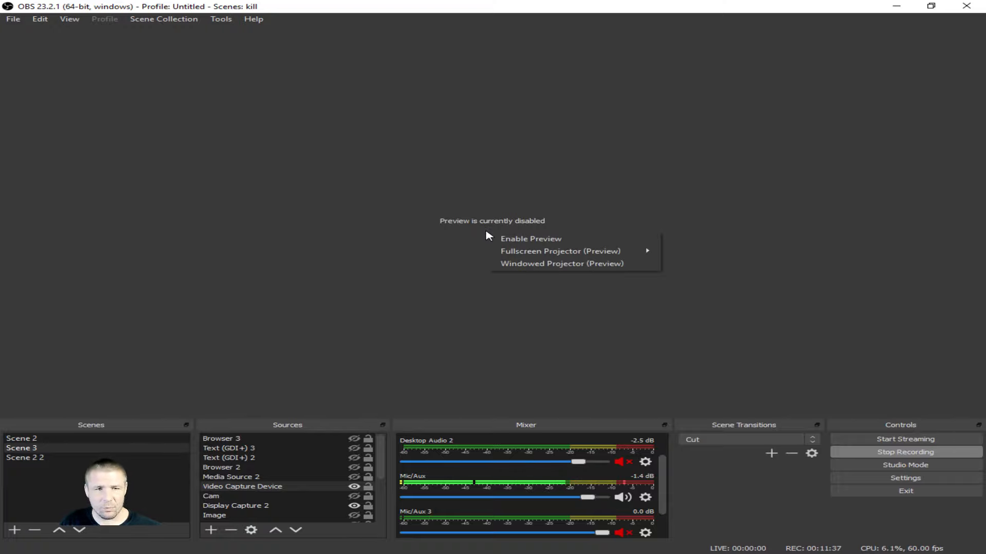
pyautogui.click(521, 239)
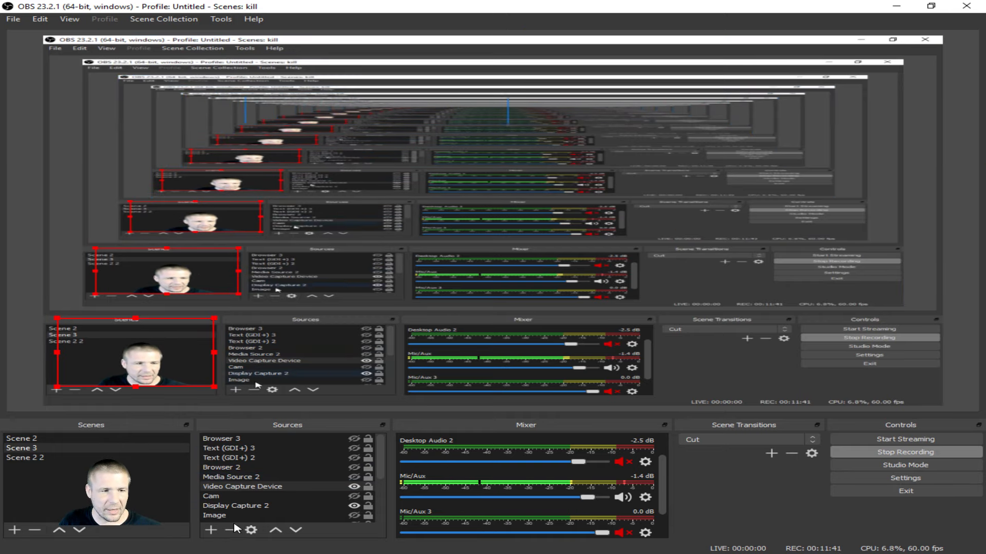
pyautogui.click(353, 487)
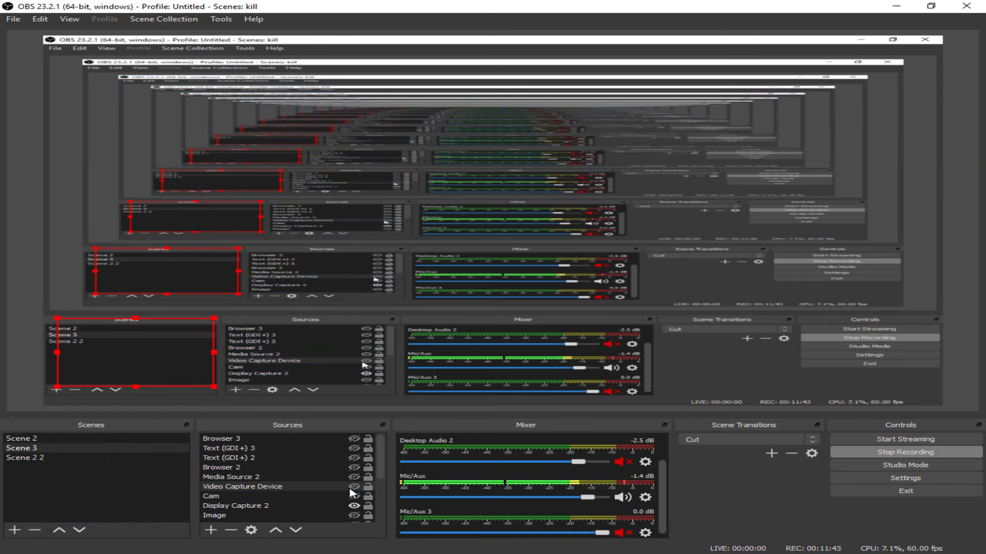
# - Look through the sources of Scene 3 and shift the Video Capture Device frame slightly to the right in the preview
pyautogui.click(348, 478)
pyautogui.click(286, 467)
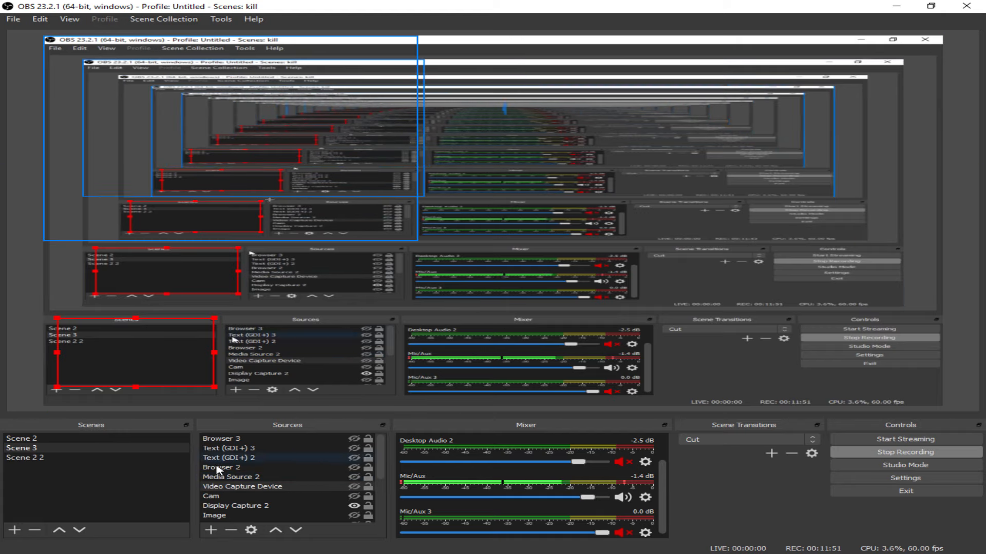
pyautogui.scroll(-3, 239, 506)
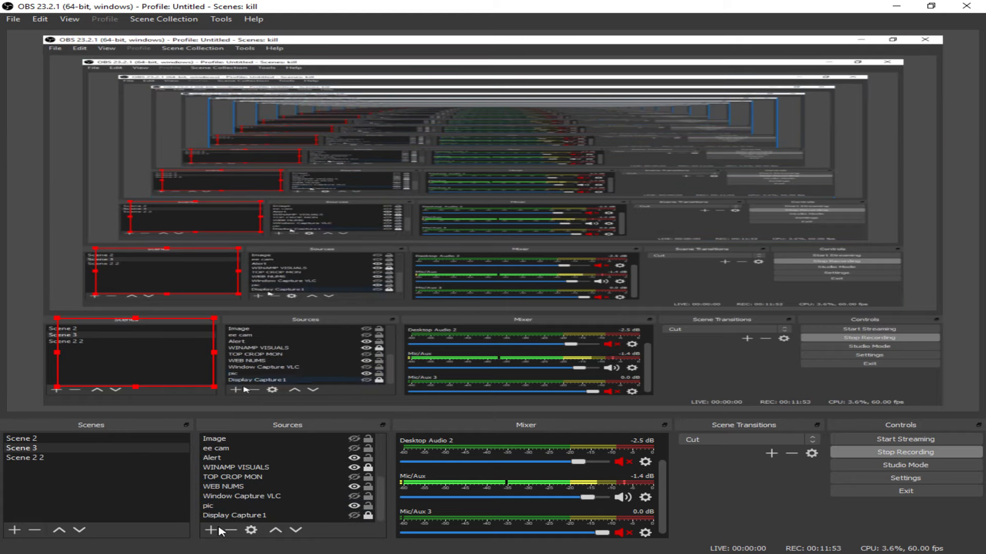
pyautogui.scroll(3, 230, 515)
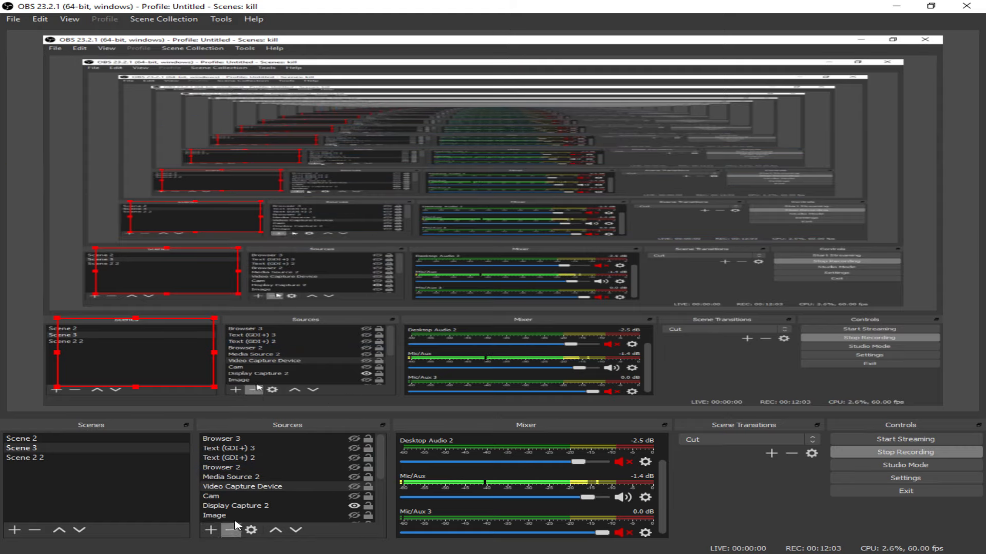
pyautogui.moveTo(122, 362)
pyautogui.mouseDown()
pyautogui.moveTo(272, 344)
pyautogui.moveTo(129, 363)
pyautogui.mouseUp()
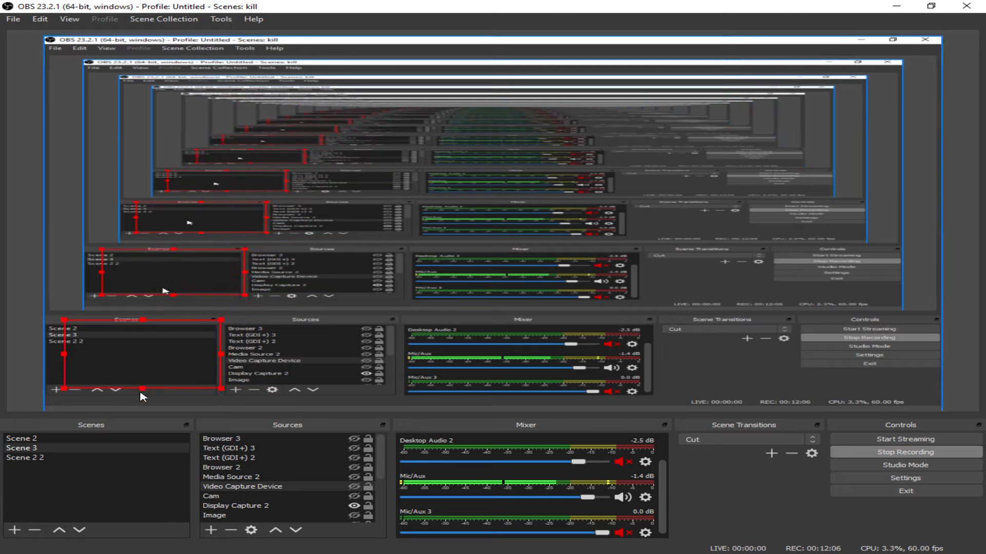
# - Show the Video Capture Device source in Scene 3, shrink its frame slightly and reposition it over the captured Scenes list
pyautogui.click(354, 487)
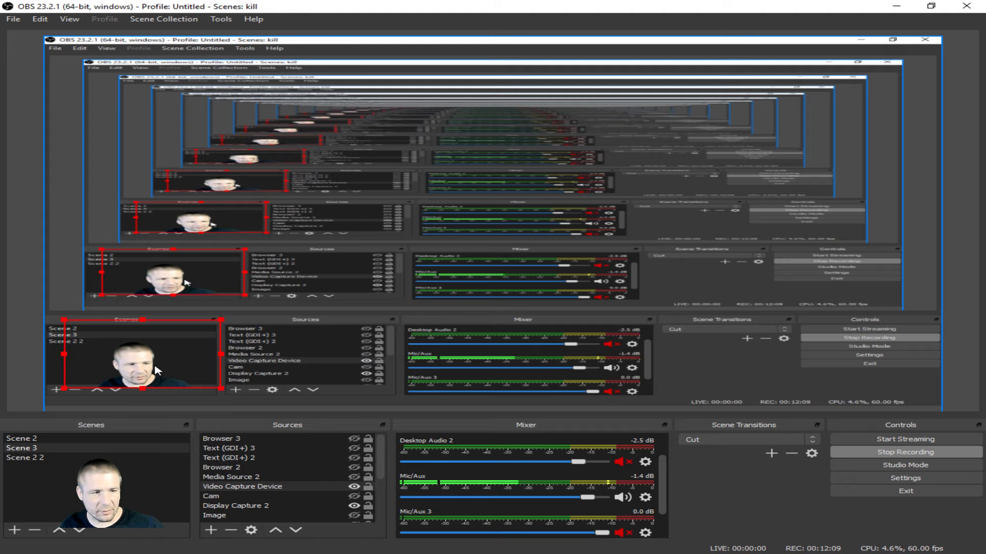
pyautogui.moveTo(164, 372); pyautogui.dragTo(147, 369)
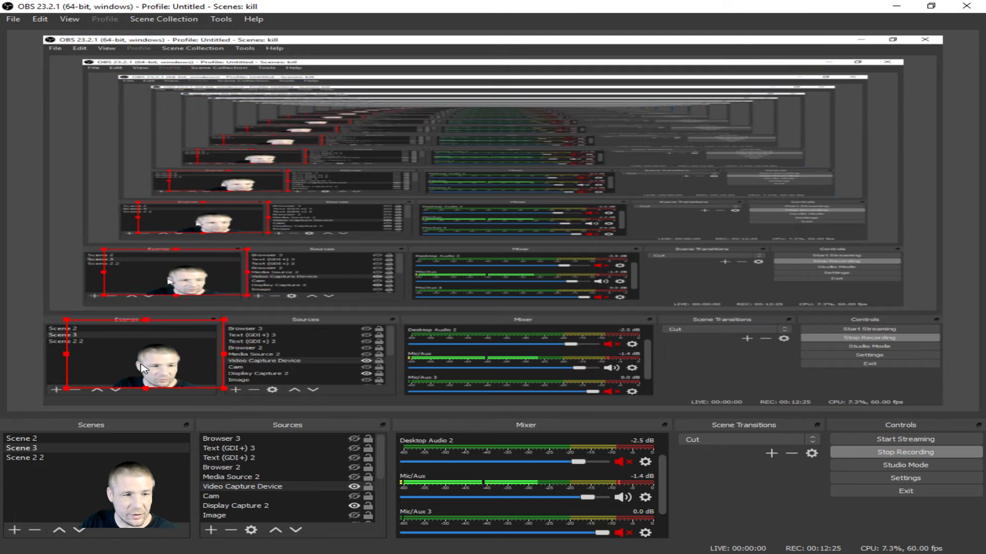
pyautogui.moveTo(136, 362)
pyautogui.mouseDown()
pyautogui.moveTo(155, 360)
pyautogui.moveTo(143, 359)
pyautogui.mouseUp()
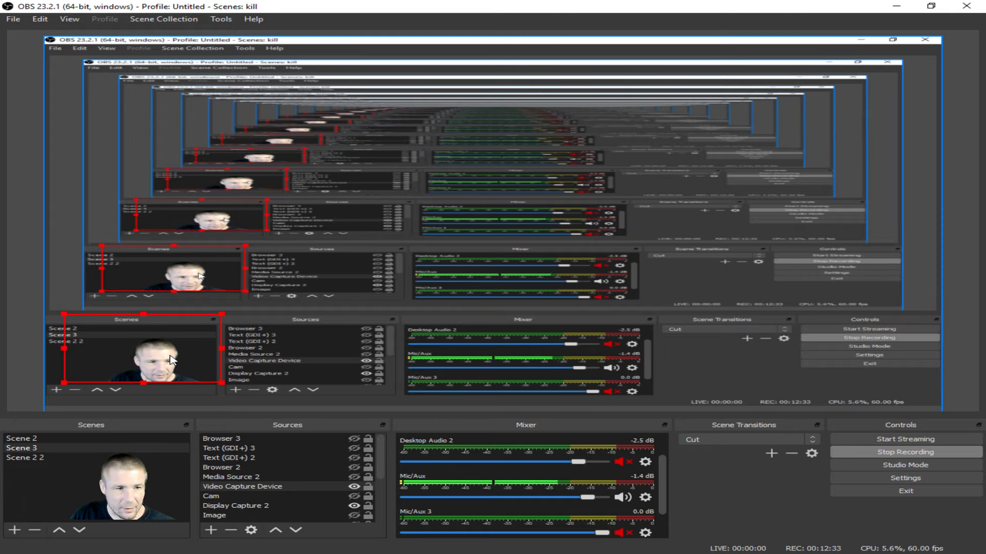
pyautogui.moveTo(142, 314)
pyautogui.mouseDown()
pyautogui.moveTo(147, 293)
pyautogui.moveTo(137, 310)
pyautogui.mouseUp()
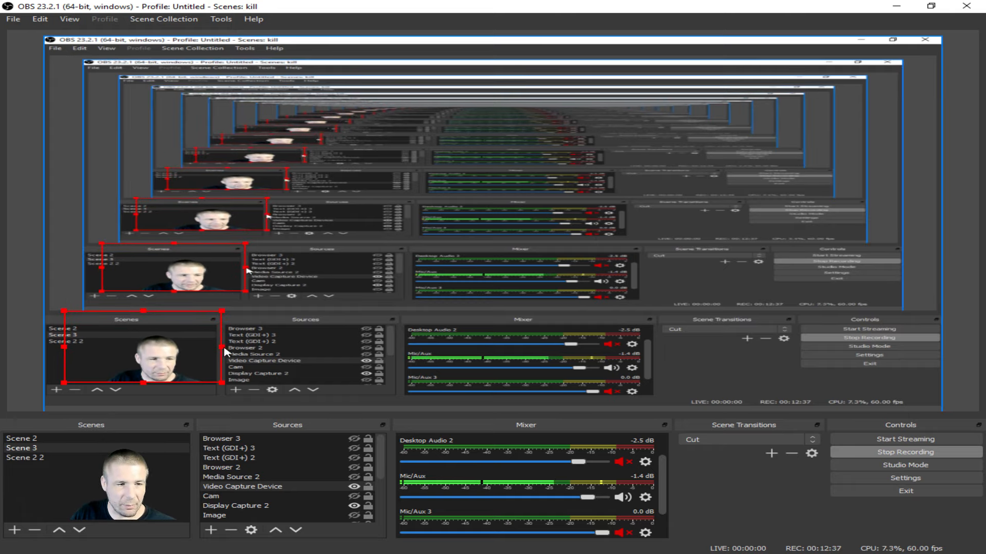
pyautogui.moveTo(222, 347); pyautogui.dragTo(172, 359)
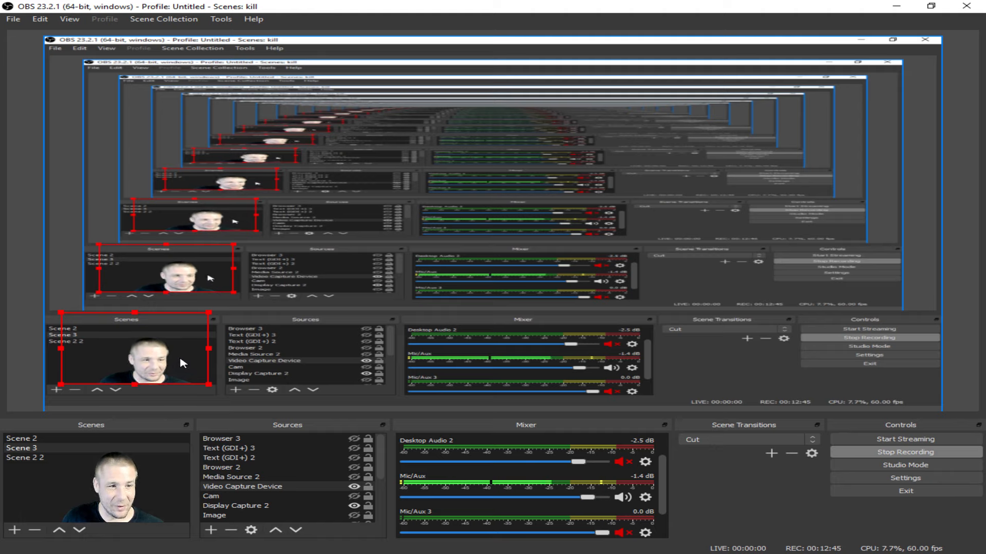
pyautogui.moveTo(113, 366); pyautogui.dragTo(126, 366)
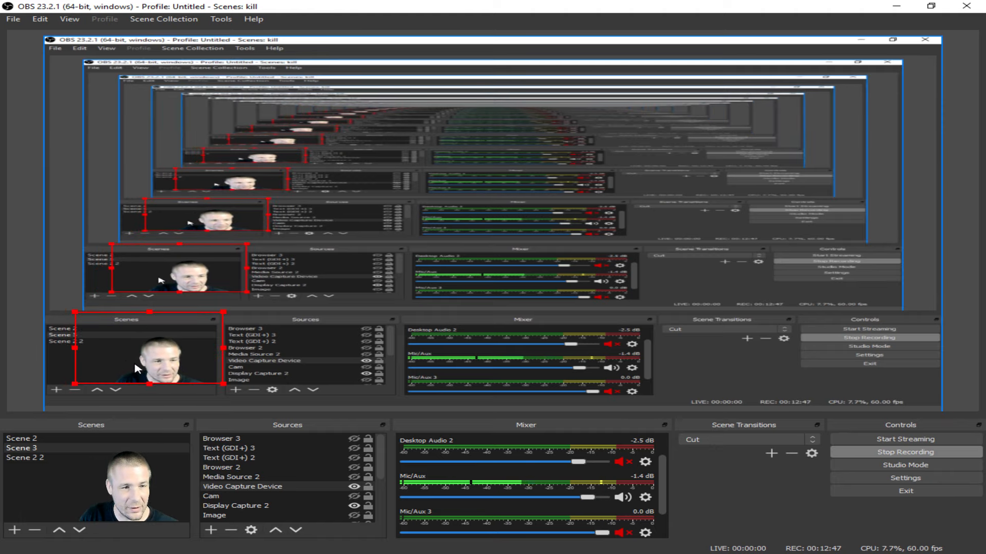
# - Look over the source types that can be added, dismiss the list and disable the preview
pyautogui.click(211, 530)
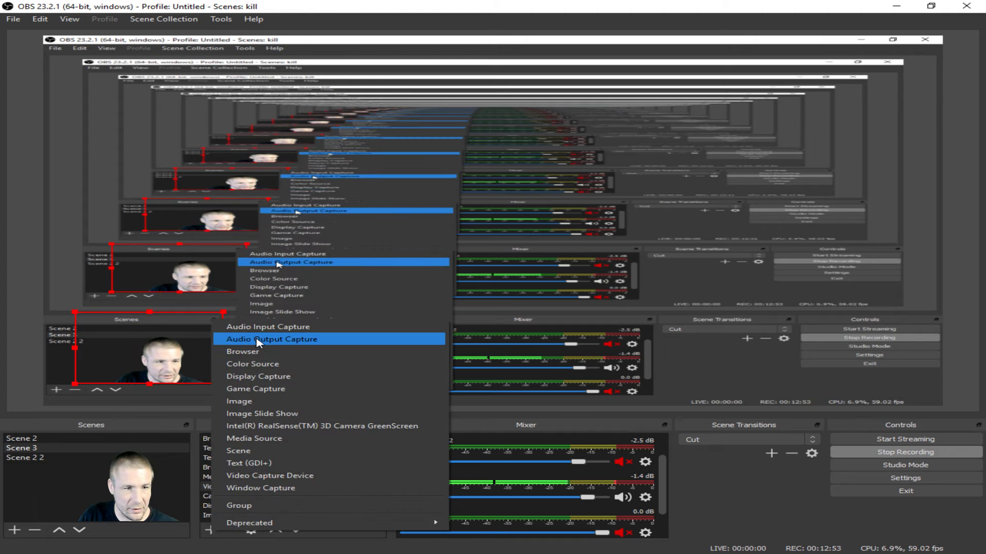
pyautogui.rightClick(621, 246)
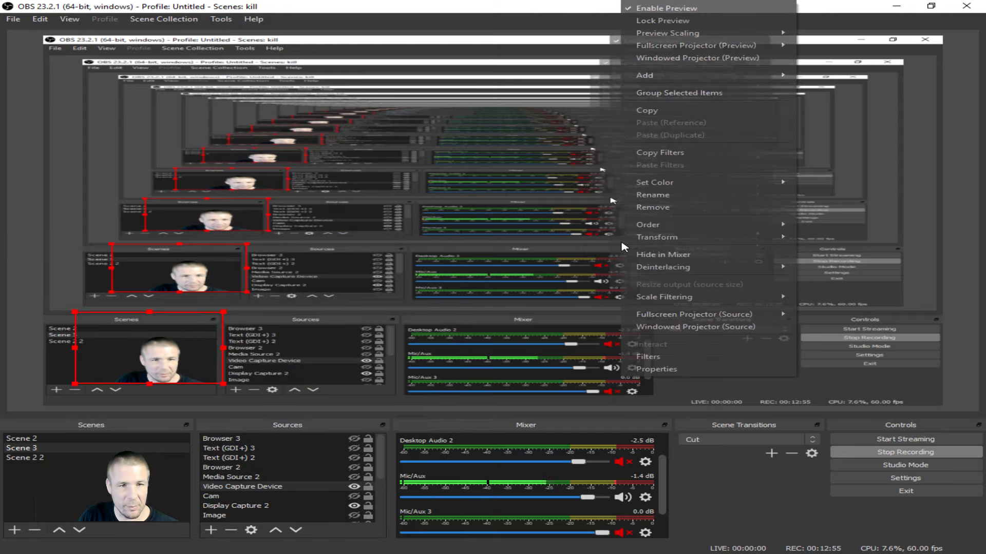
pyautogui.click(649, 8)
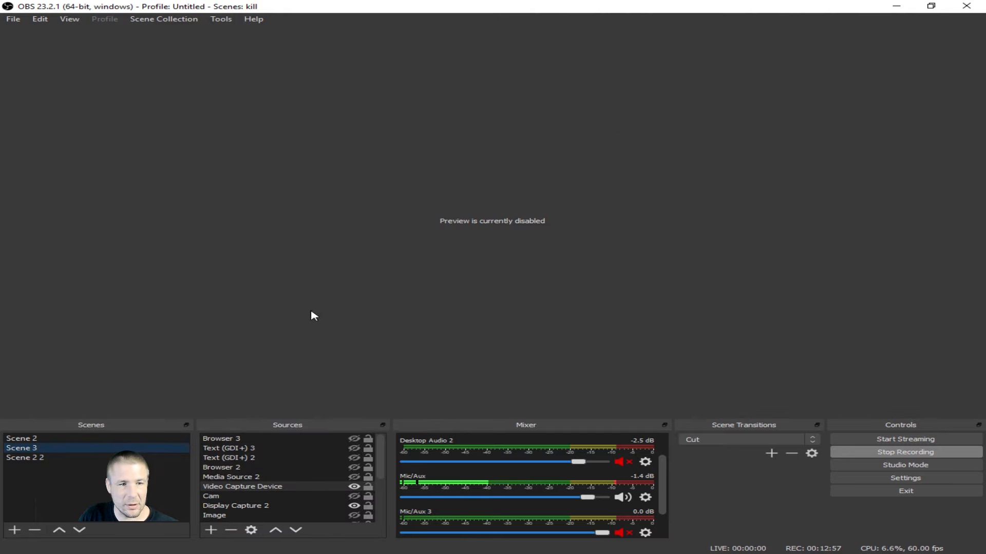
# - Create a new text source named Text (GDI+) 4 in Scene 3, look over its properties and cancel them without entering text
pyautogui.click(211, 530)
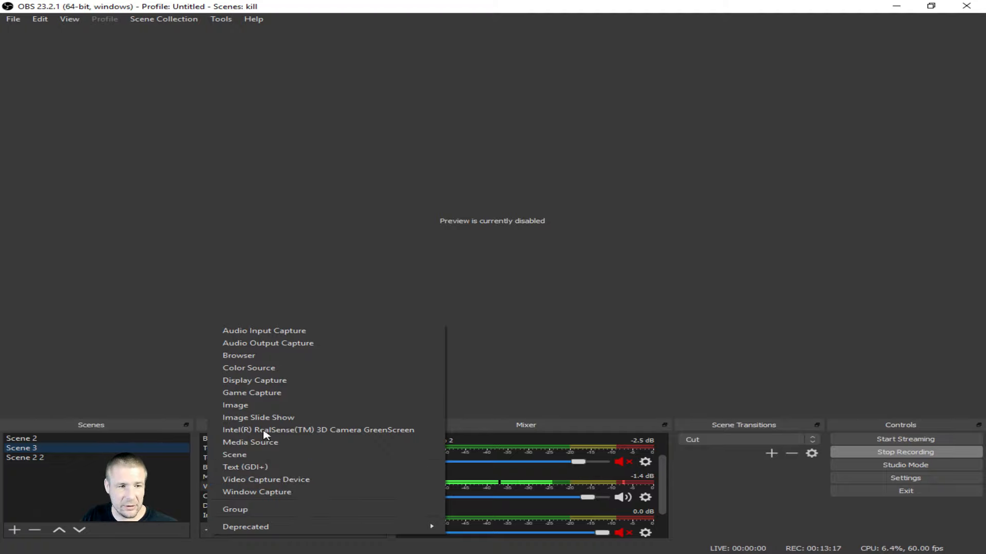
pyautogui.click(319, 467)
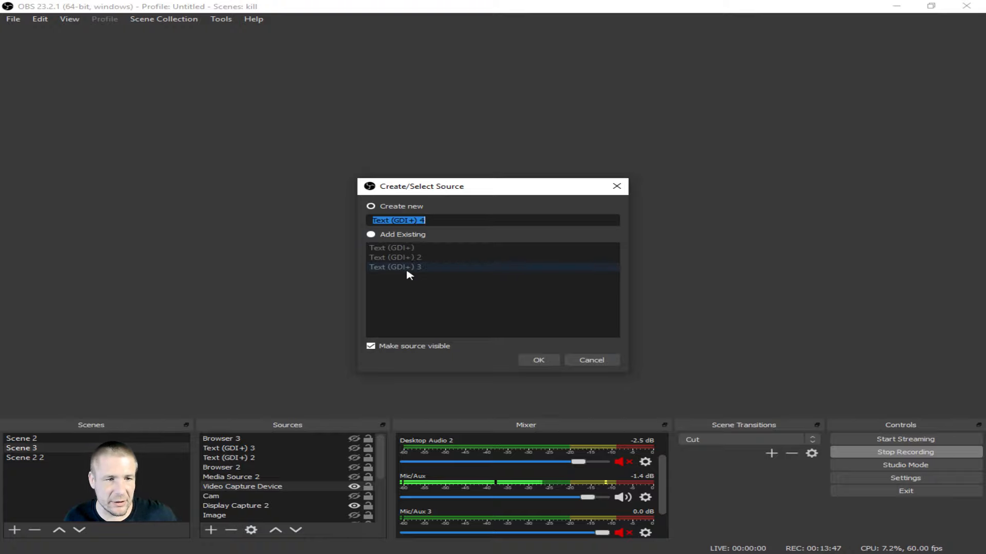
pyautogui.click(547, 365)
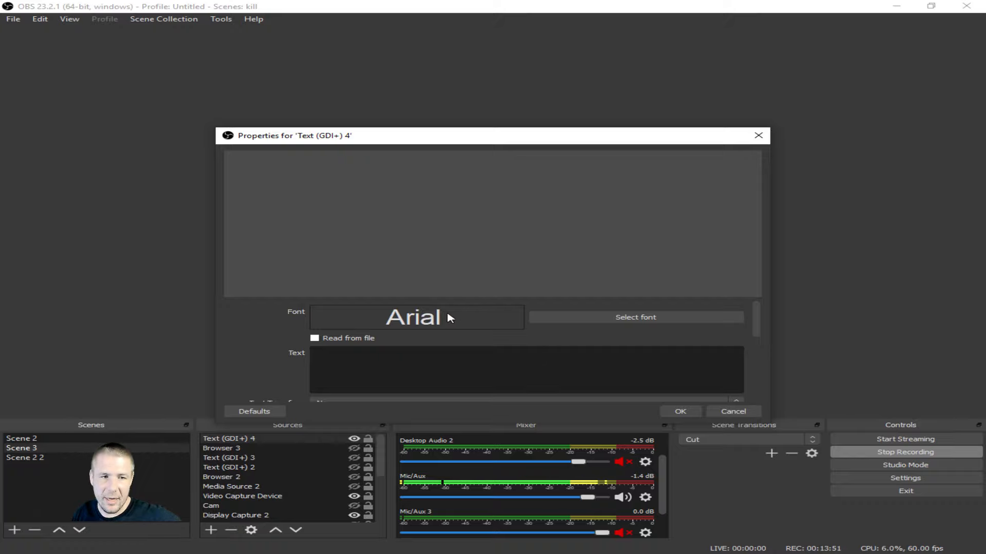
pyautogui.scroll(-10, 441, 334)
pyautogui.click(733, 411)
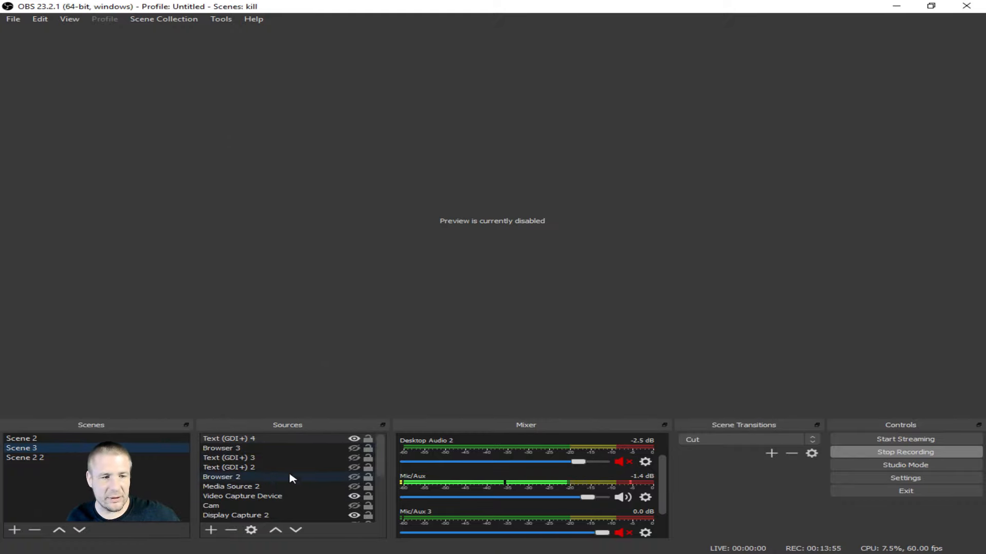
# - Look through the full list of sources in Scene 3, checking Text (GDI+) 2 and the options of the Cam source
pyautogui.scroll(-5, 284, 485)
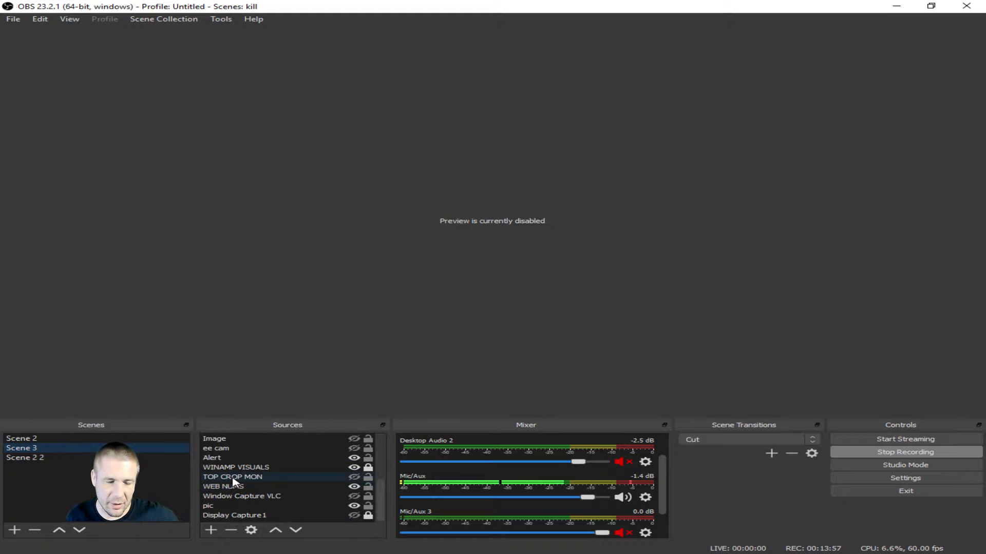
pyautogui.scroll(1, 238, 469)
pyautogui.scroll(-1, 238, 469)
pyautogui.scroll(3, 249, 492)
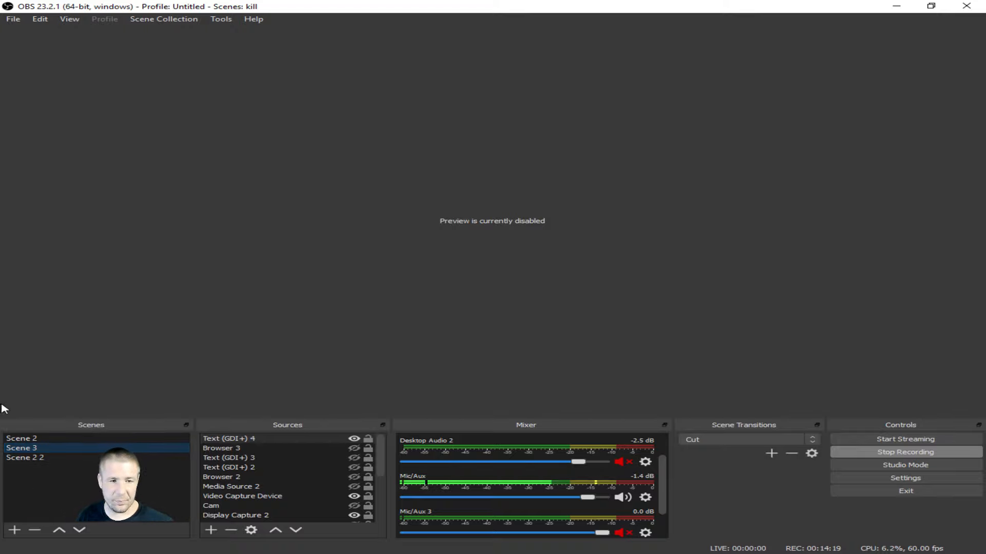
pyautogui.scroll(-3, 298, 479)
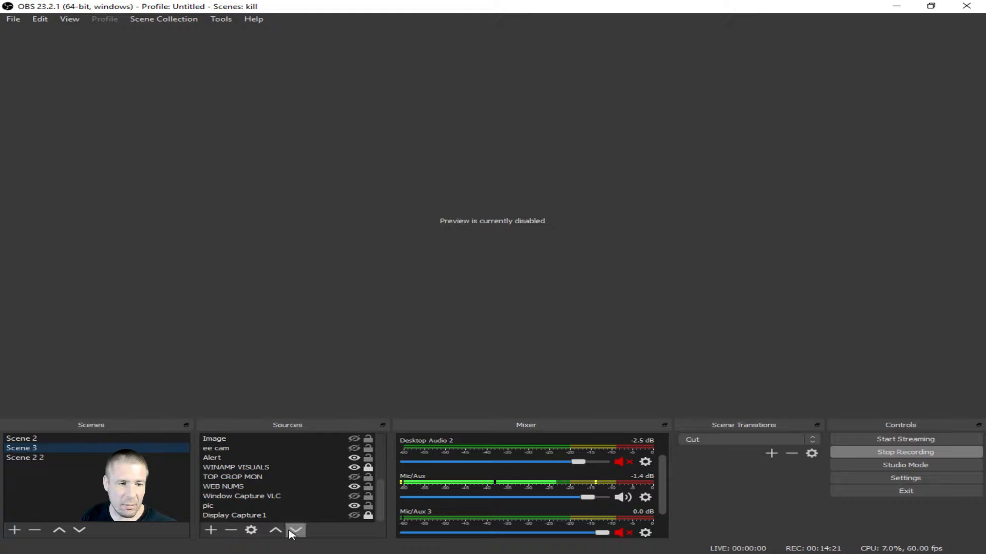
pyautogui.scroll(3, 270, 487)
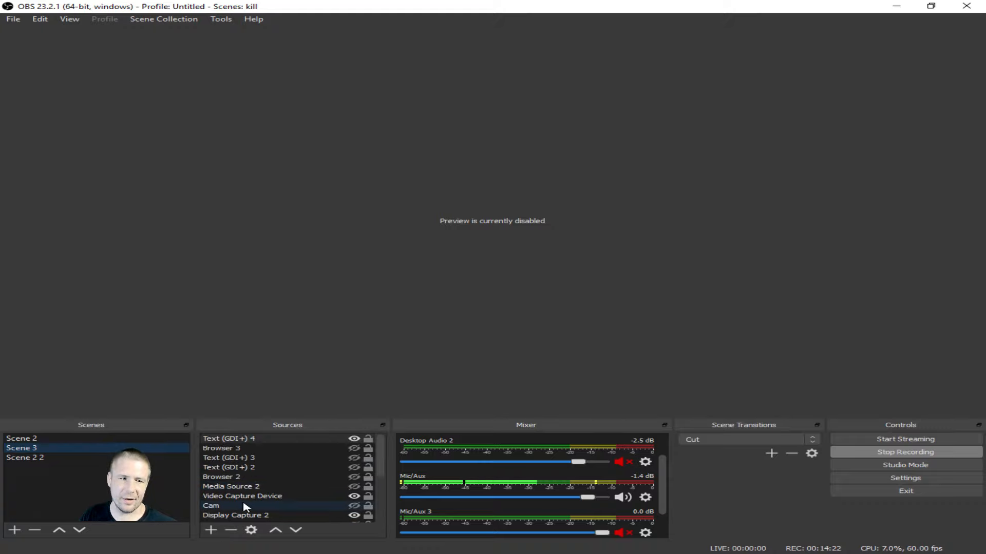
pyautogui.click(246, 468)
pyautogui.rightClick(257, 471)
pyautogui.click(210, 470)
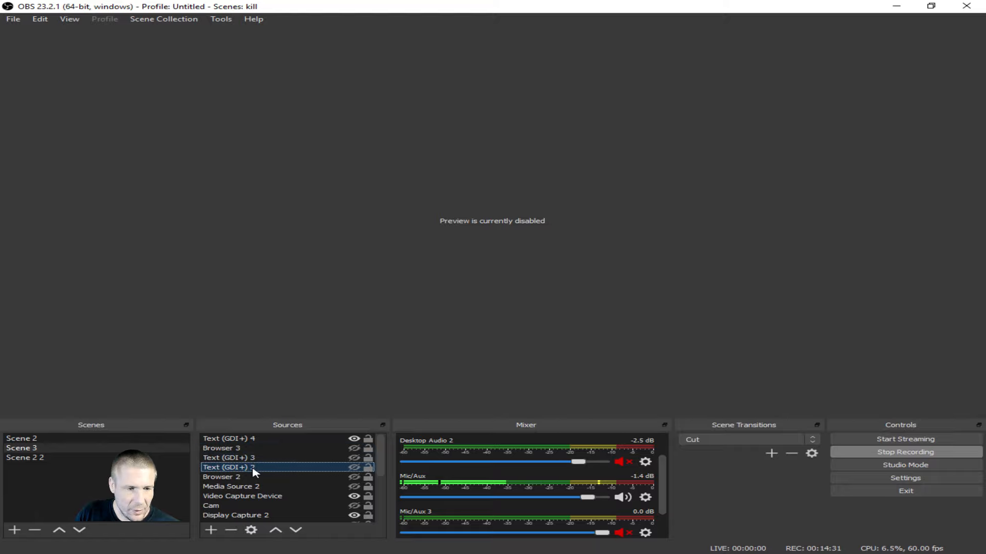
pyautogui.scroll(-1, 251, 471)
pyautogui.scroll(-1, 251, 471)
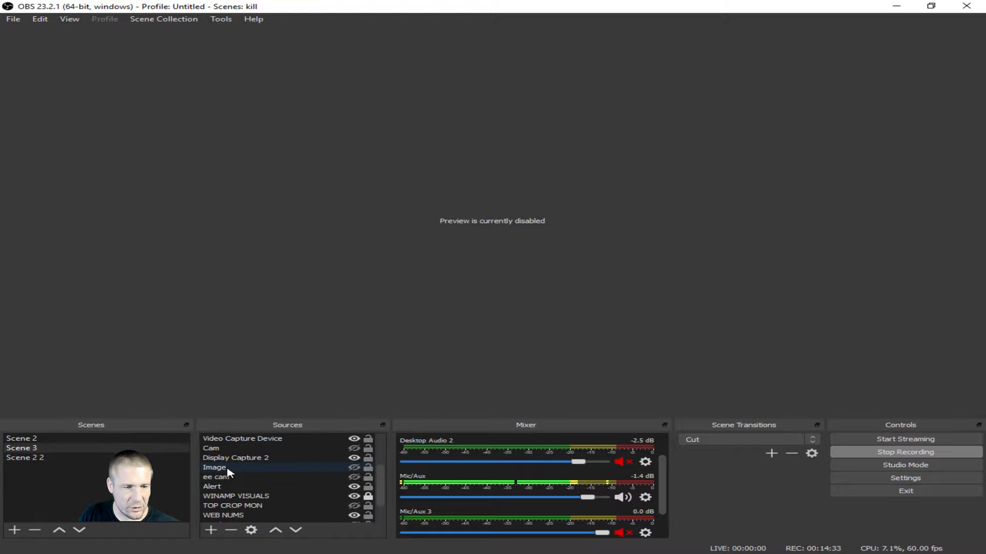
pyautogui.scroll(1, 227, 473)
pyautogui.rightClick(213, 478)
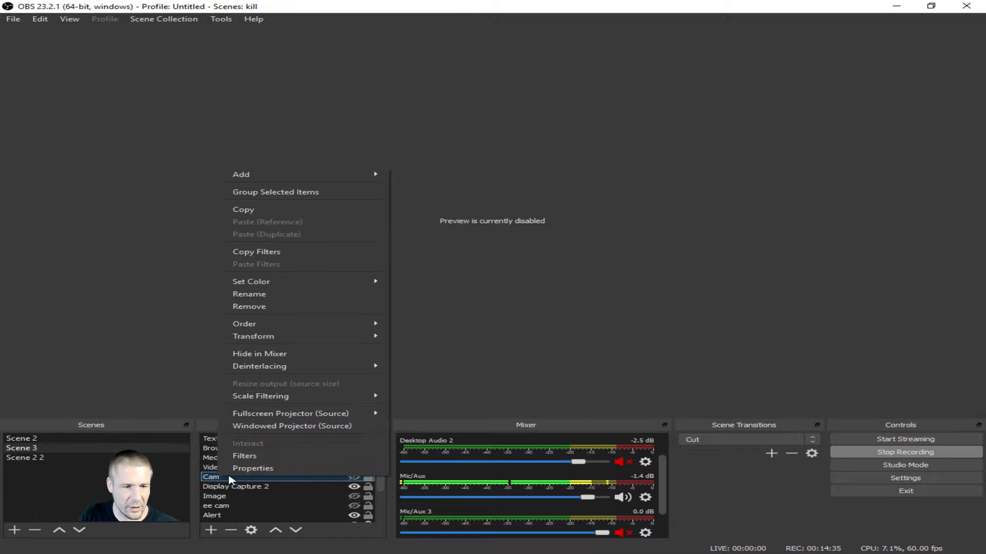
pyautogui.click(234, 510)
pyautogui.scroll(-2, 239, 506)
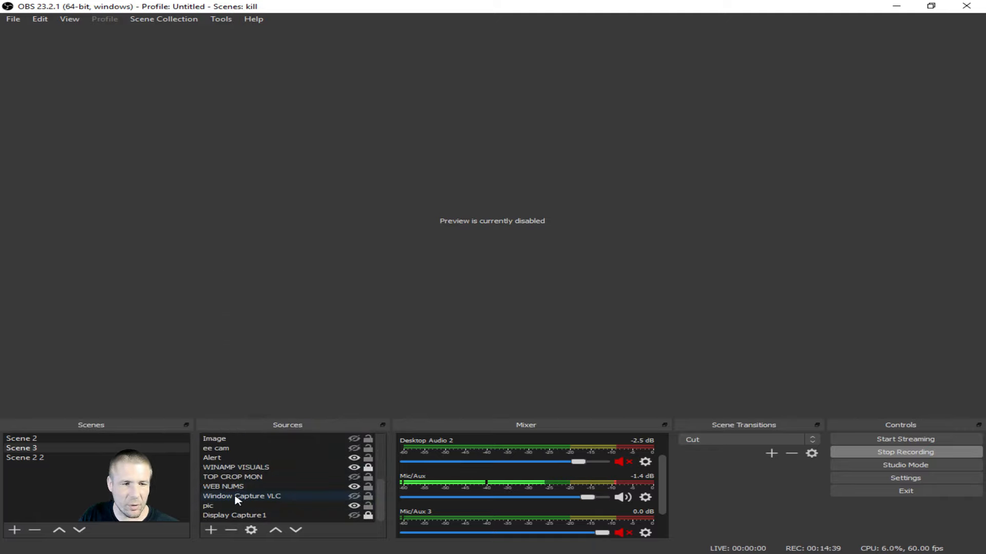
pyautogui.scroll(3, 238, 498)
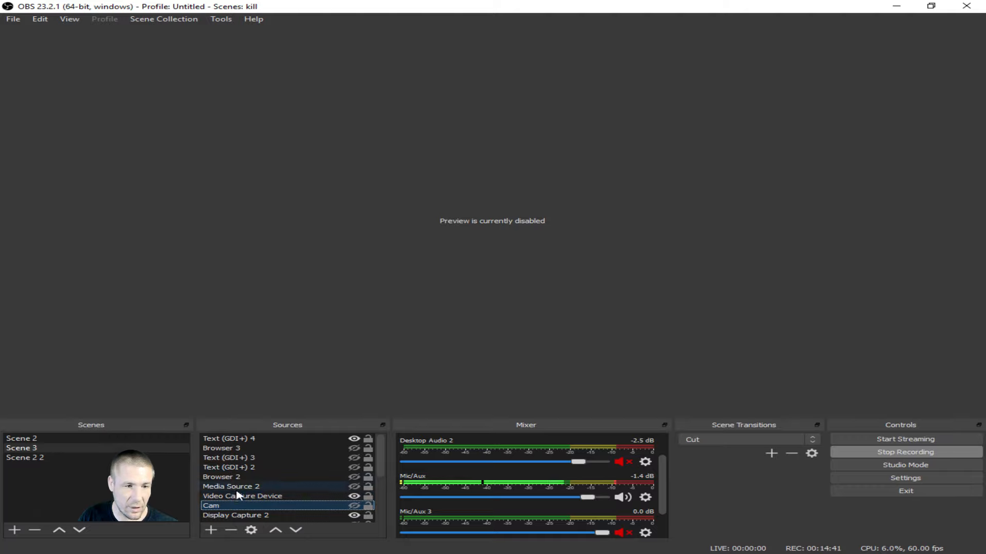
pyautogui.scroll(-2, 266, 481)
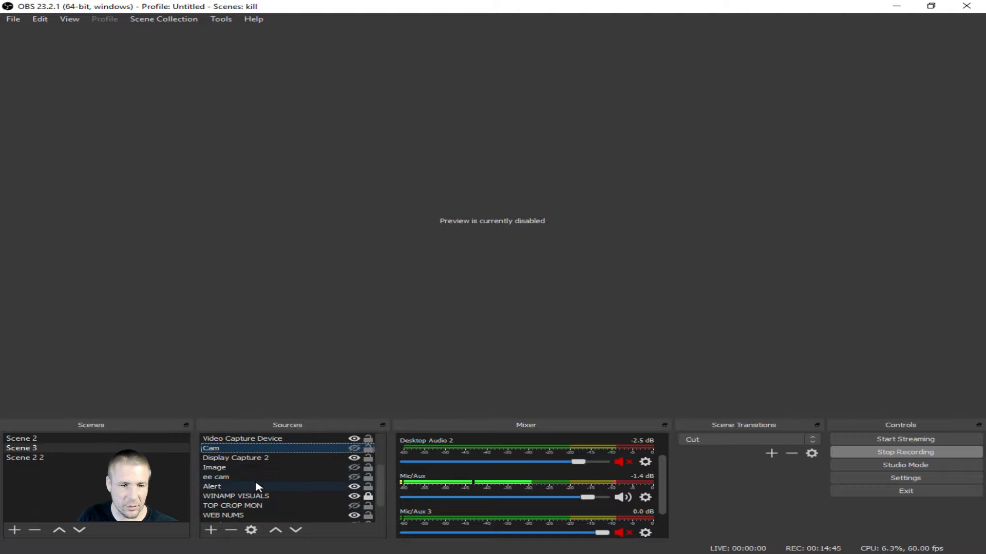
pyautogui.scroll(2, 258, 487)
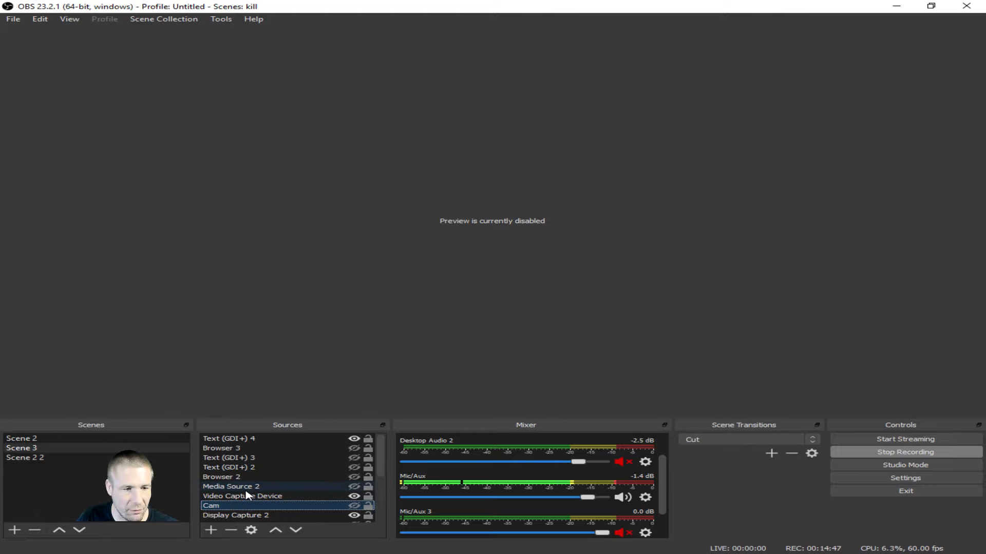
# - Open the filters of the Video Capture Device source and turn off its Color Key filter
pyautogui.click(228, 496)
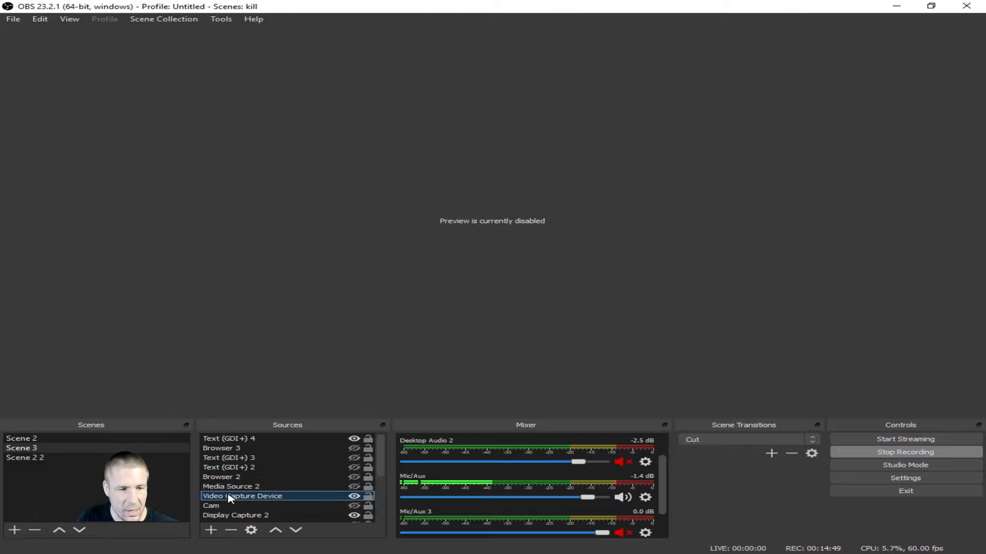
pyautogui.rightClick(263, 496)
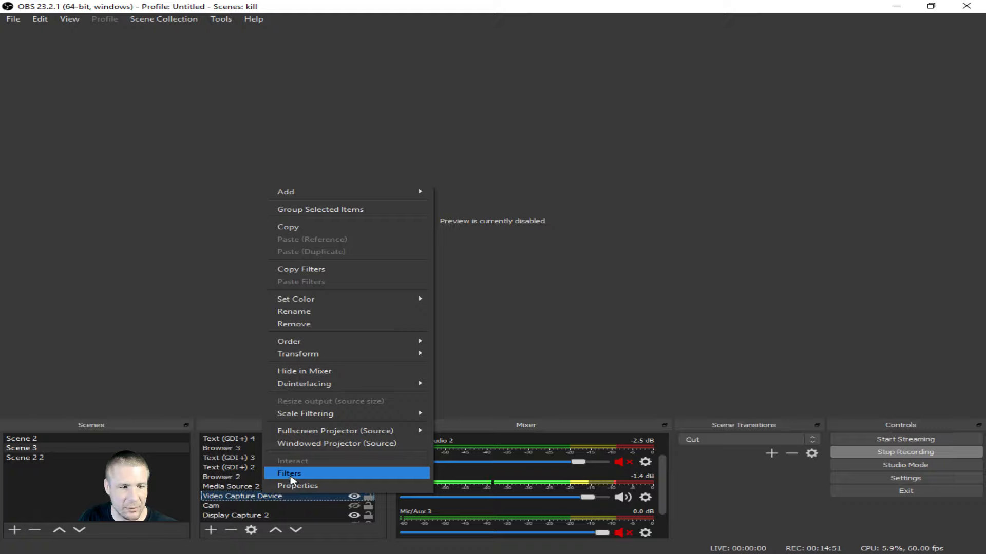
pyautogui.click(289, 474)
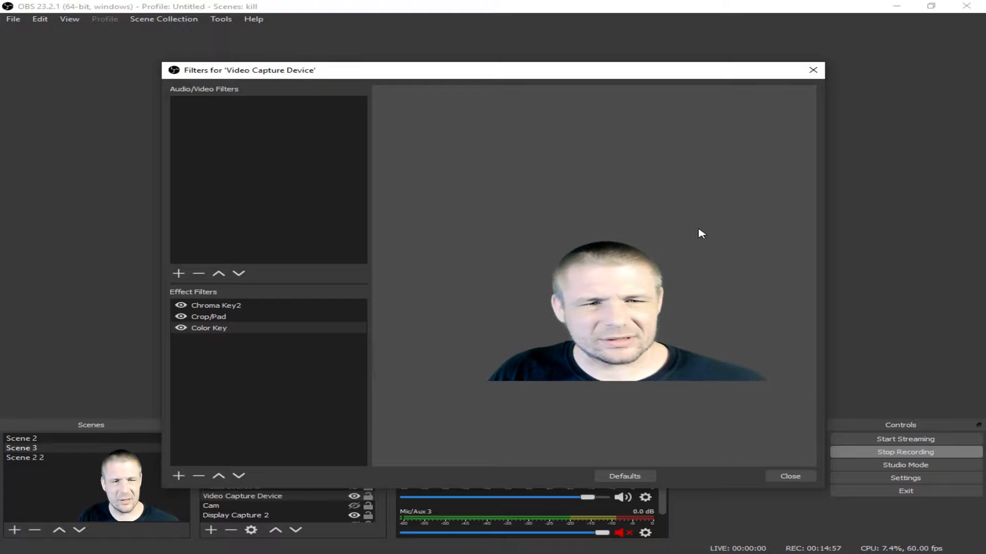
pyautogui.click(214, 332)
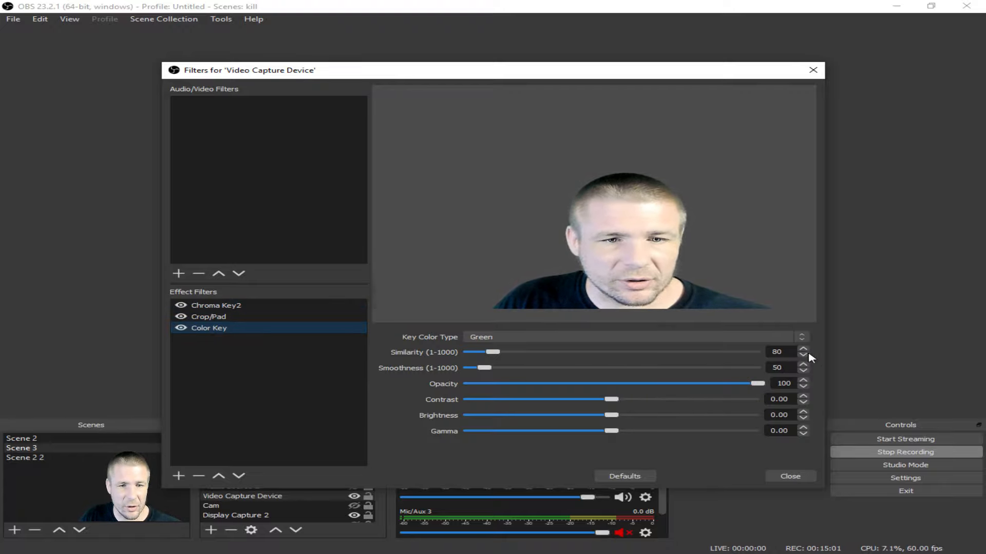
pyautogui.click(182, 329)
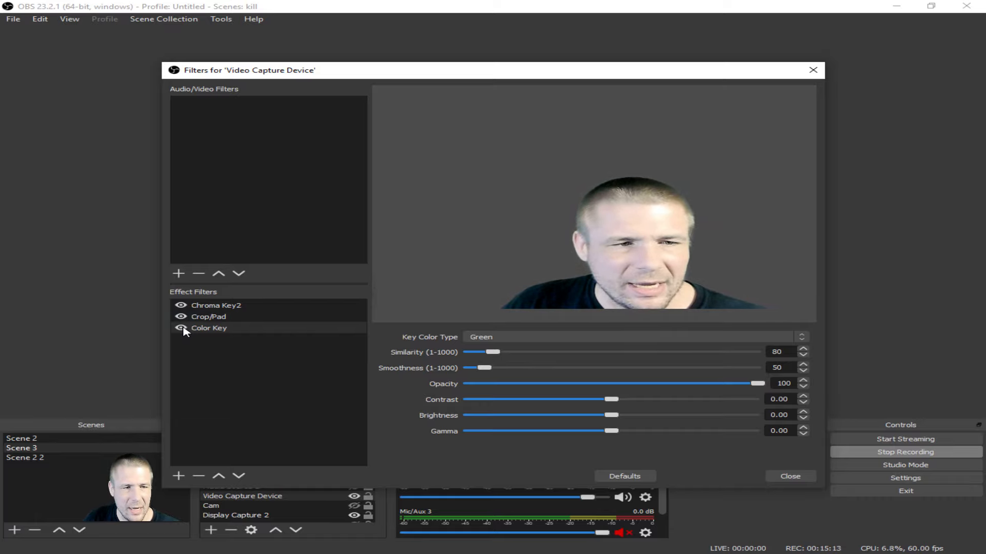
# - Review the Crop/Pad filter's settings and set the Chroma Key2 filter's similarity to 284
pyautogui.click(211, 319)
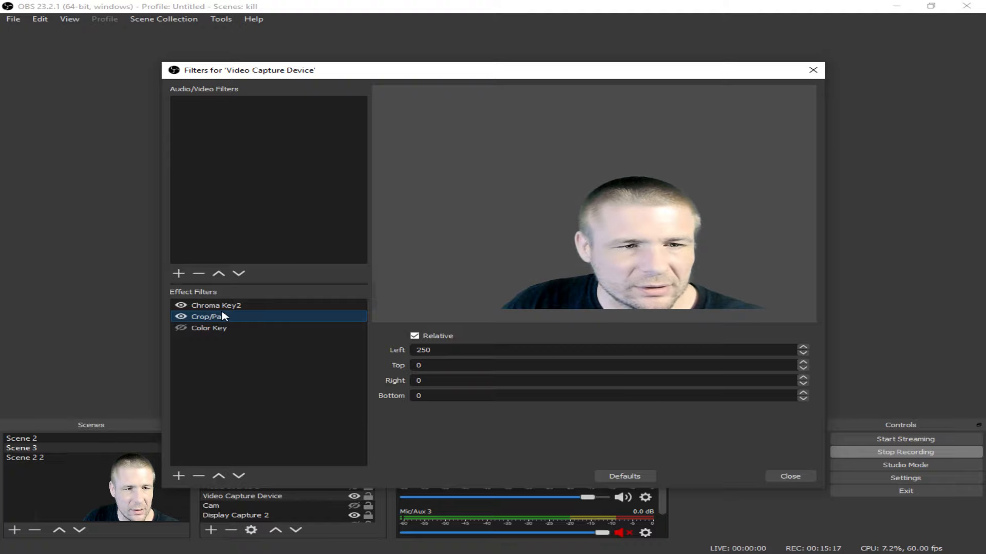
pyautogui.click(227, 307)
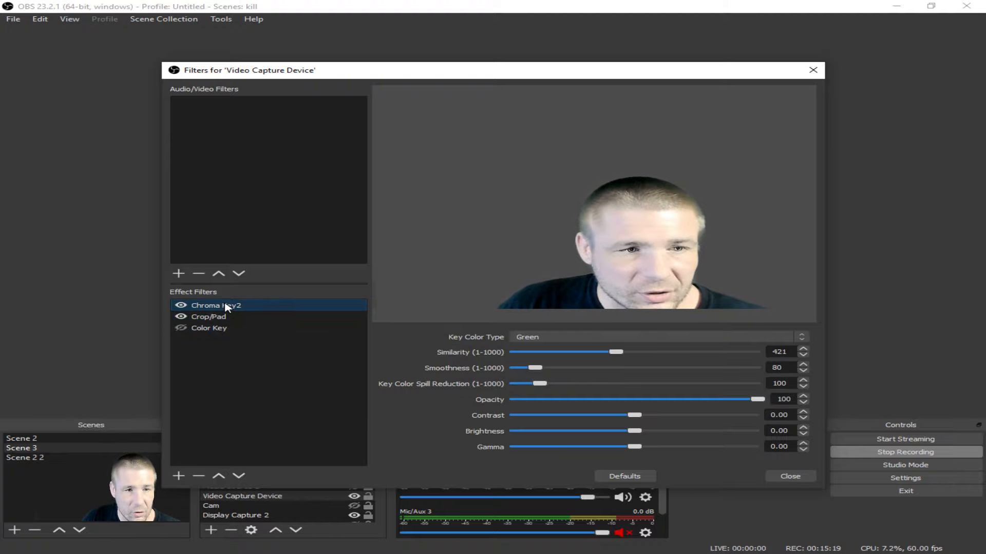
pyautogui.moveTo(616, 353); pyautogui.dragTo(584, 352)
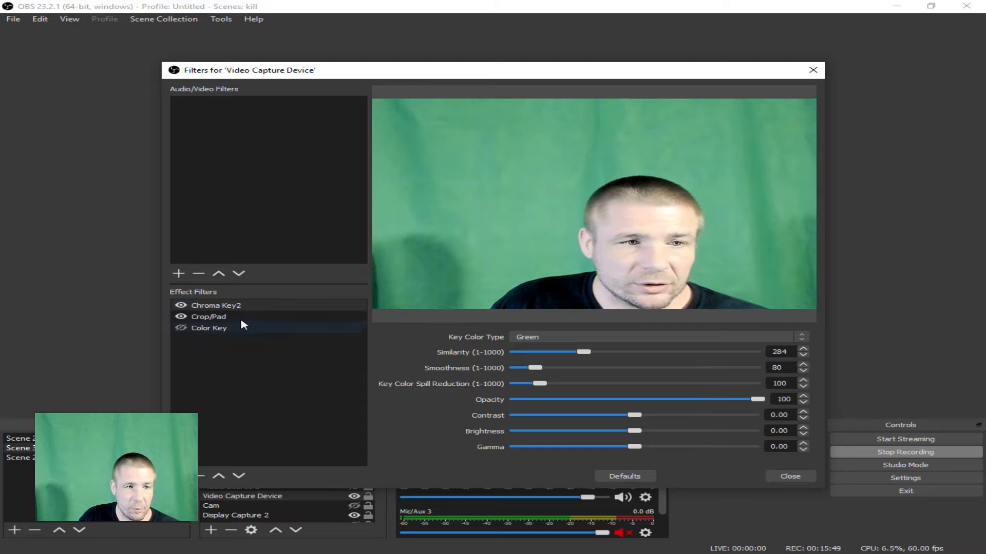
# - Look over the effect filter types that can be added, dismiss them and keep the Chroma Key2 opacity at 100
pyautogui.click(200, 475)
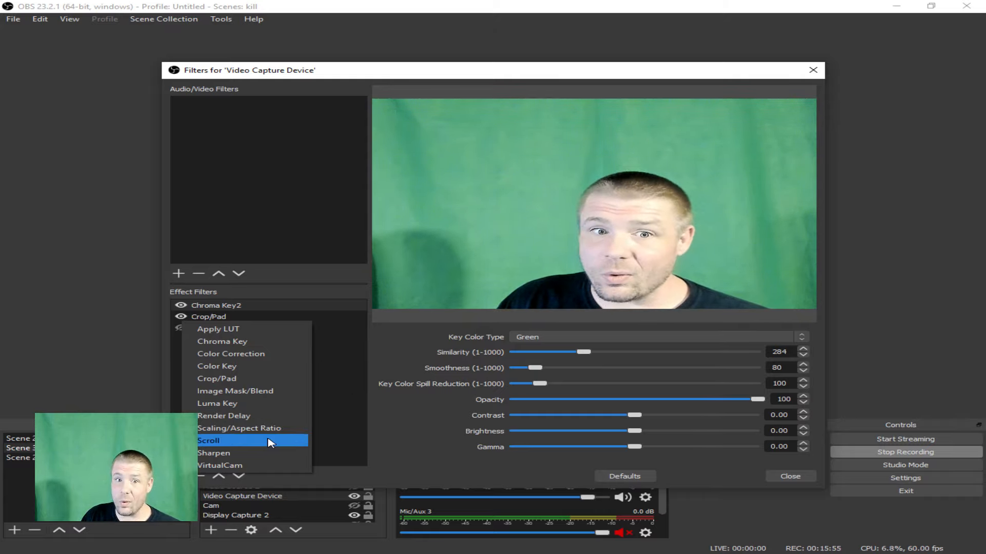
pyautogui.click(334, 363)
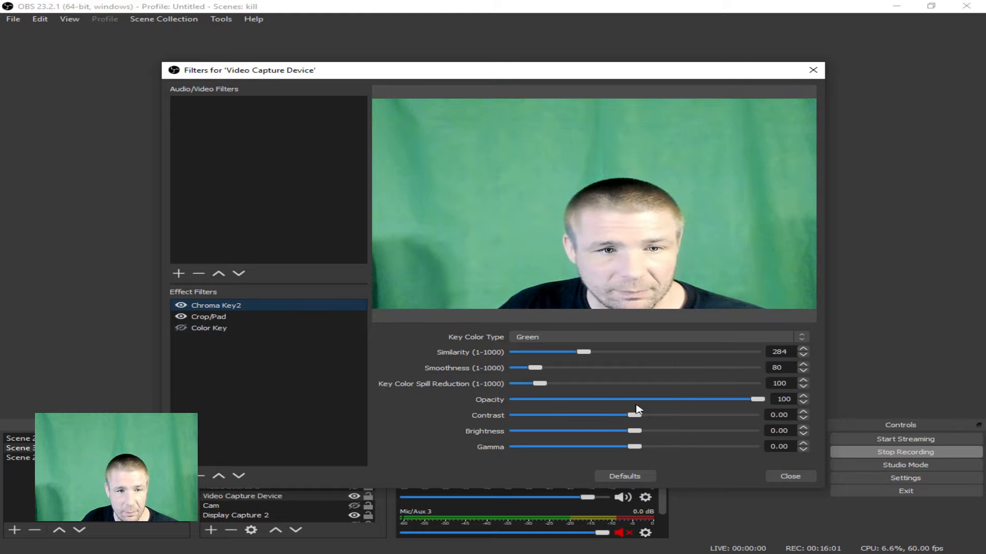
pyautogui.moveTo(760, 400)
pyautogui.mouseDown()
pyautogui.moveTo(543, 400)
pyautogui.moveTo(767, 400)
pyautogui.mouseUp()
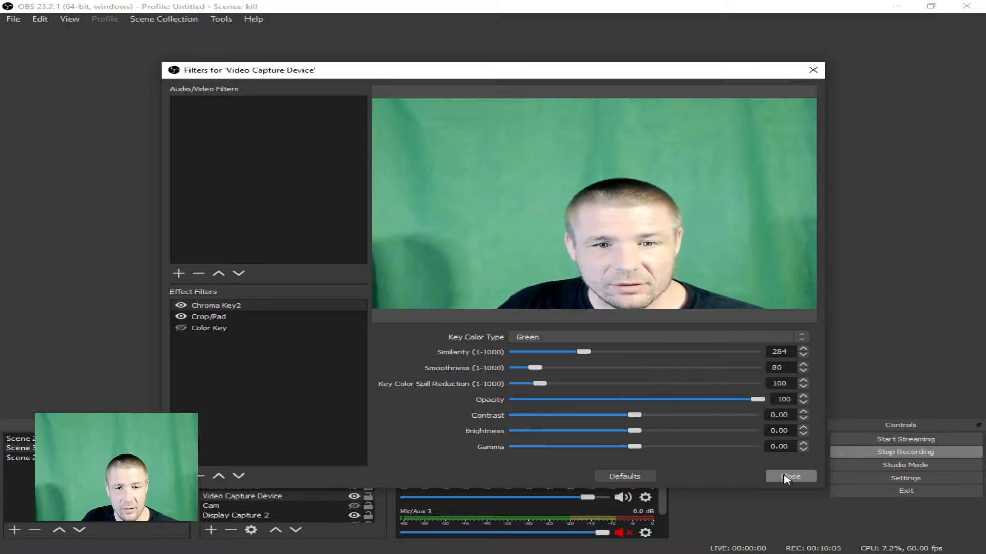
# - Set the Chroma Key2 contrast to 0.06, and look over the Color Key settings and the effect filter types that can be added
pyautogui.moveTo(635, 416)
pyautogui.mouseDown()
pyautogui.moveTo(722, 415)
pyautogui.moveTo(637, 424)
pyautogui.moveTo(646, 421)
pyautogui.mouseUp()
pyautogui.click(203, 316)
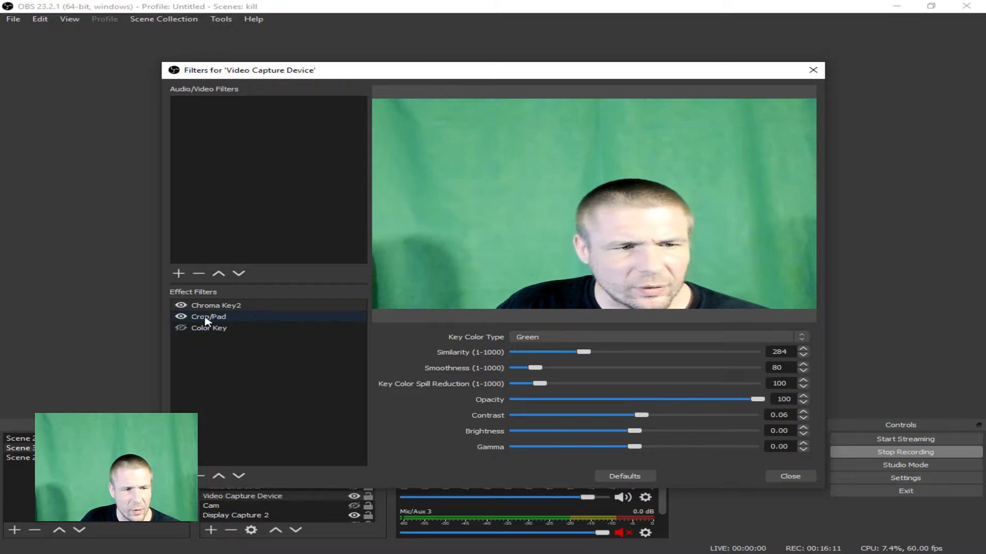
pyautogui.click(210, 329)
pyautogui.click(181, 328)
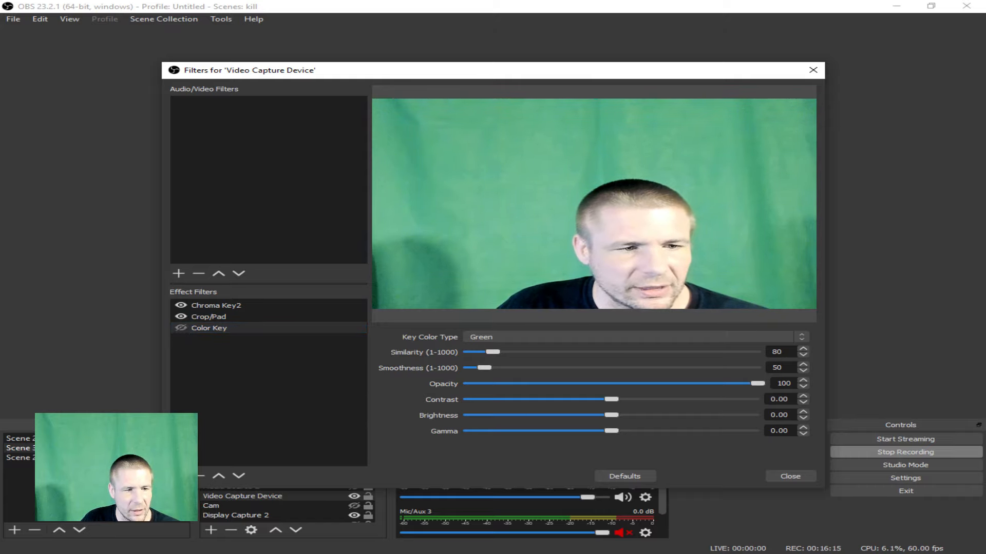
pyautogui.click(179, 476)
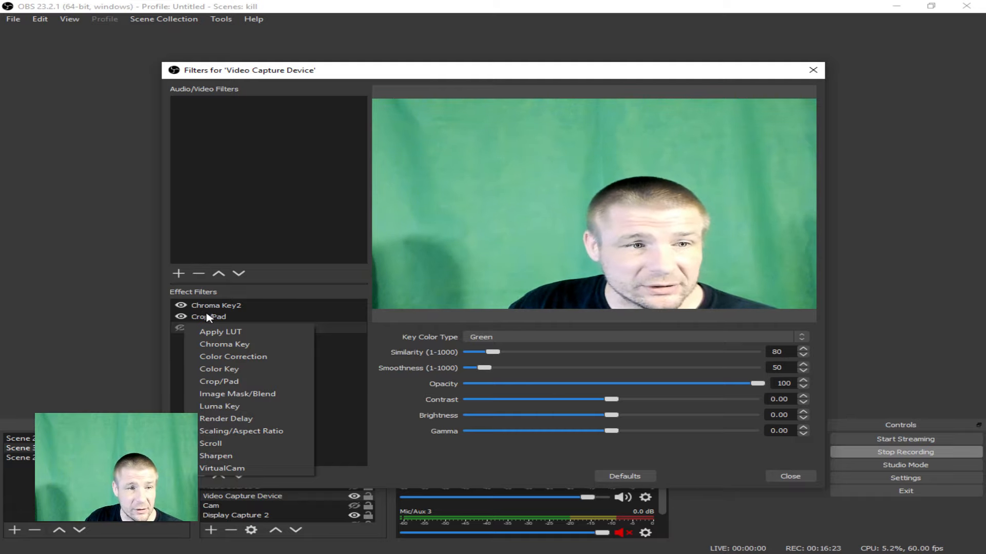
pyautogui.click(172, 379)
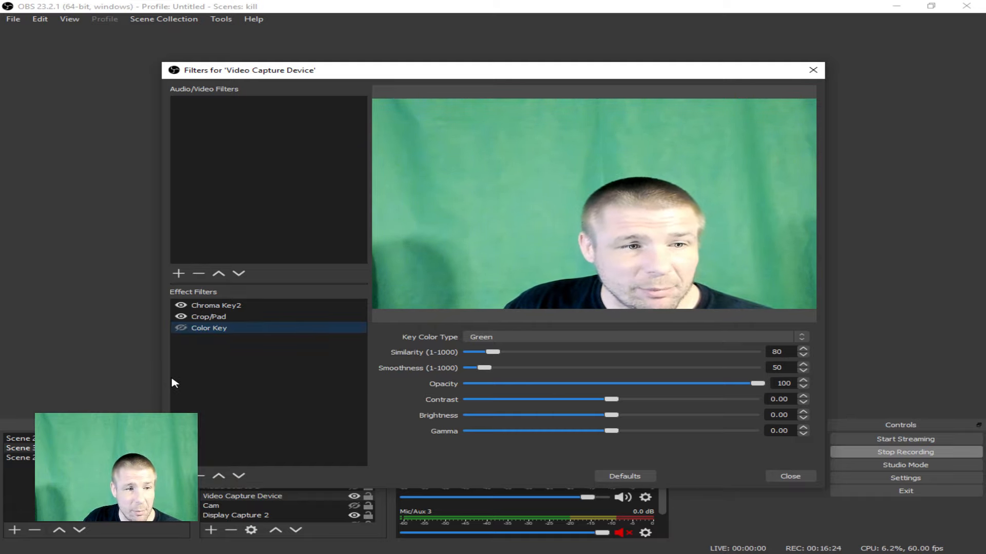
# - Compare the Crop/Pad and Color Key filters, move Color Key above Crop/Pad and close the filters window
pyautogui.click(209, 317)
pyautogui.click(216, 329)
pyautogui.click(219, 317)
pyautogui.click(222, 330)
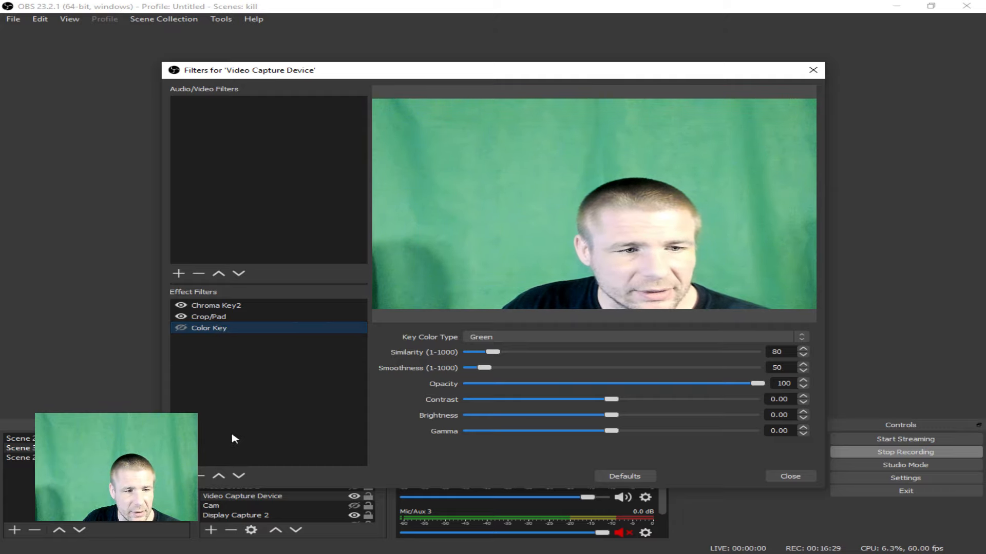
pyautogui.click(218, 477)
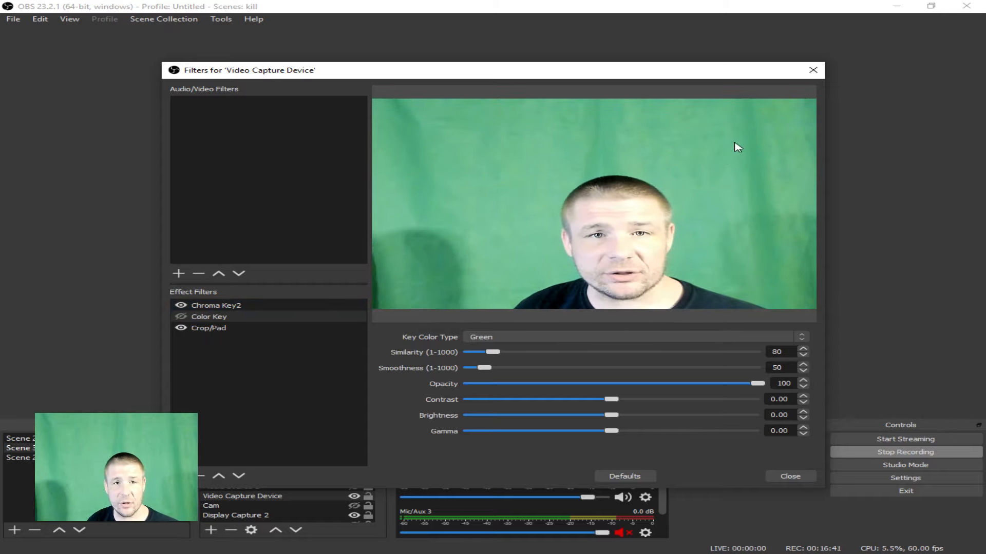
pyautogui.click(815, 69)
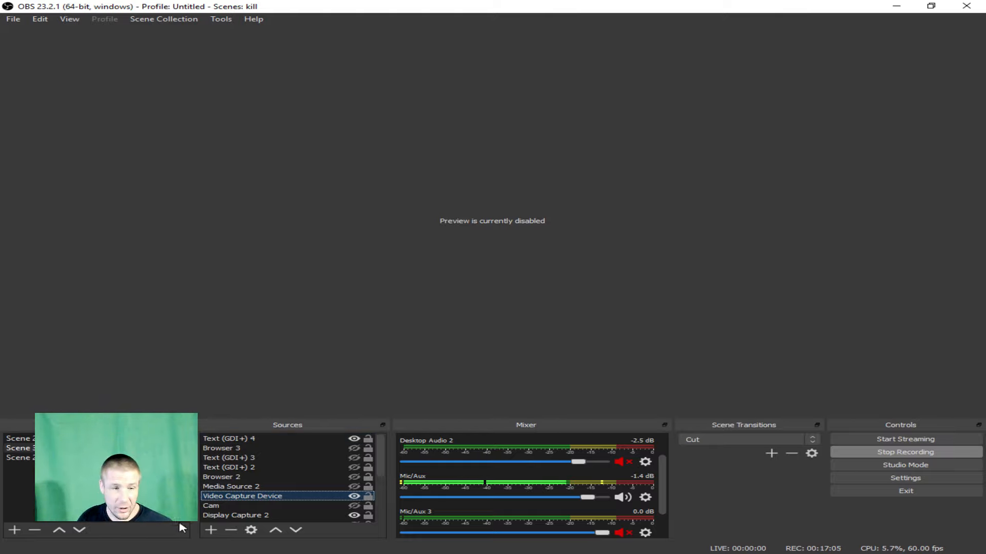
# - Move the Video Capture Device source above Media Source 2 and enable the preview
pyautogui.moveTo(226, 498)
pyautogui.mouseDown()
pyautogui.moveTo(240, 451)
pyautogui.moveTo(246, 498)
pyautogui.mouseUp()
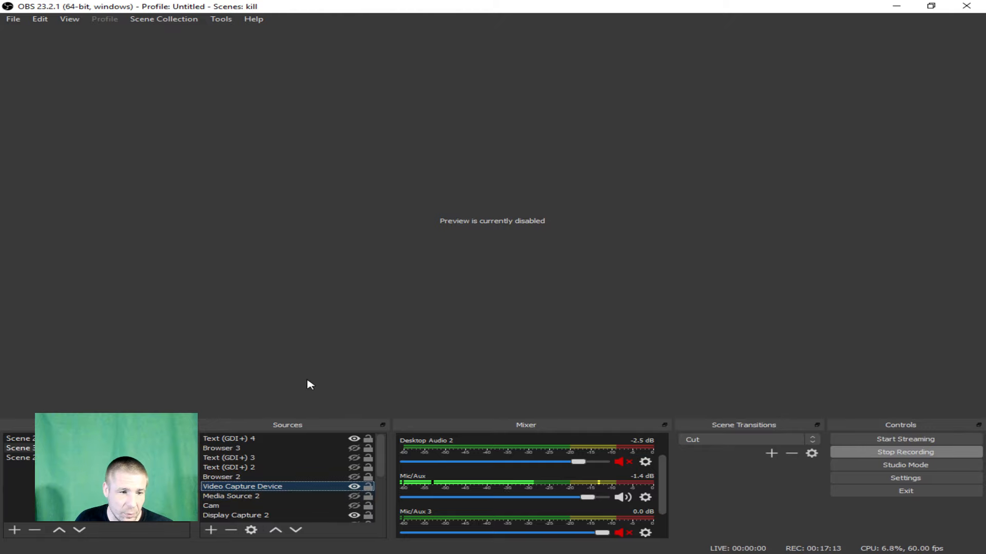
pyautogui.rightClick(341, 336)
pyautogui.click(362, 343)
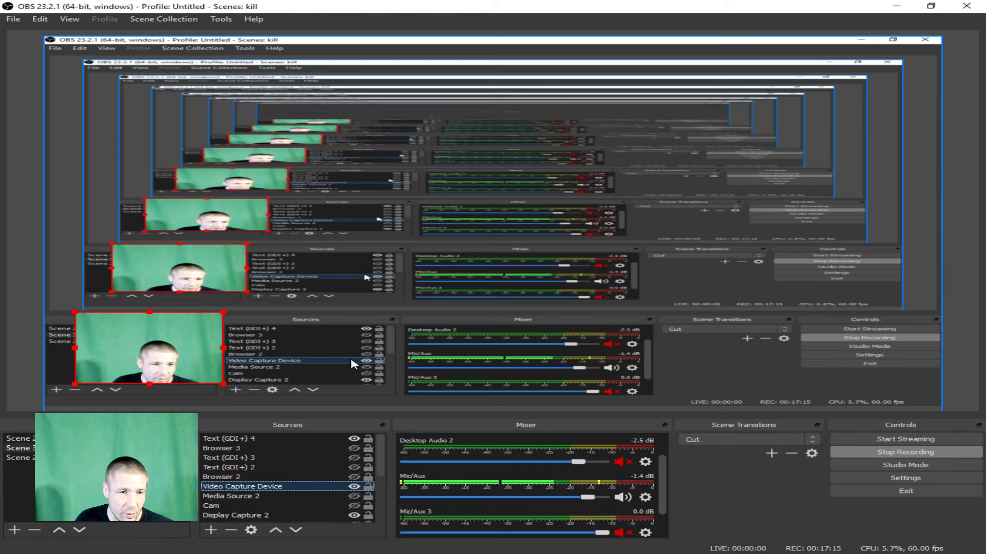
# - Open the Video Capture Device filters, raise the Chroma Key2 similarity to 418 to key out the green backdrop, and close the filters
pyautogui.rightClick(235, 488)
pyautogui.click(262, 471)
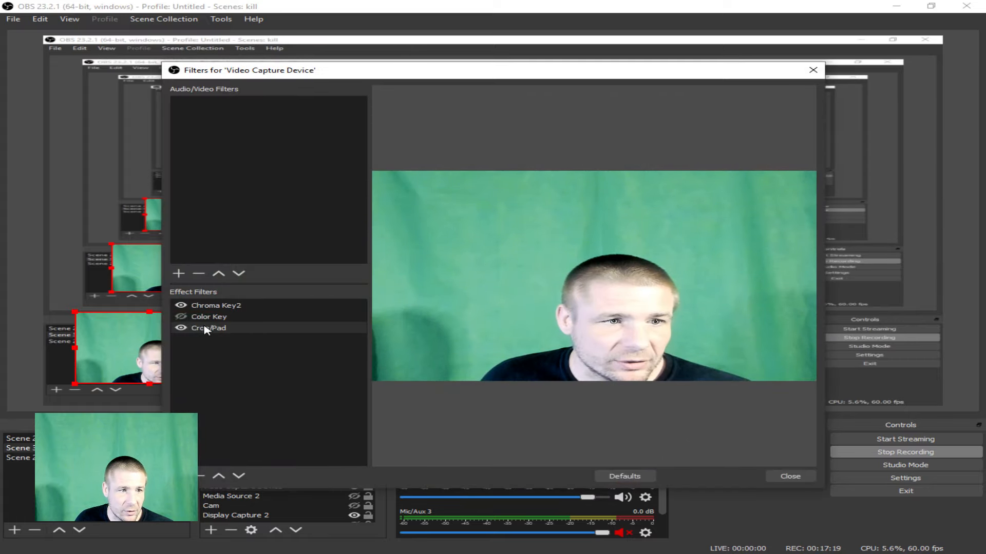
pyautogui.click(181, 317)
pyautogui.click(216, 305)
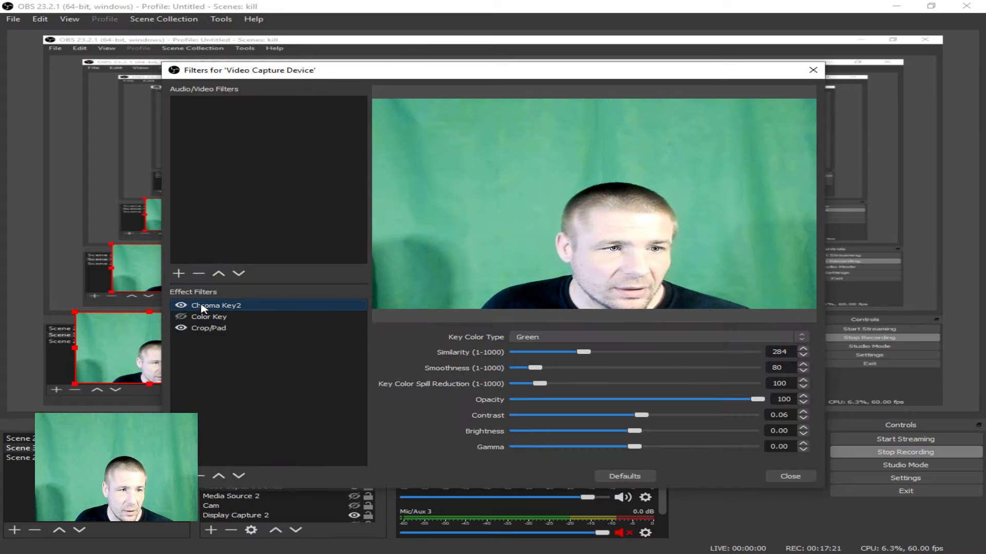
pyautogui.moveTo(585, 355); pyautogui.dragTo(619, 352)
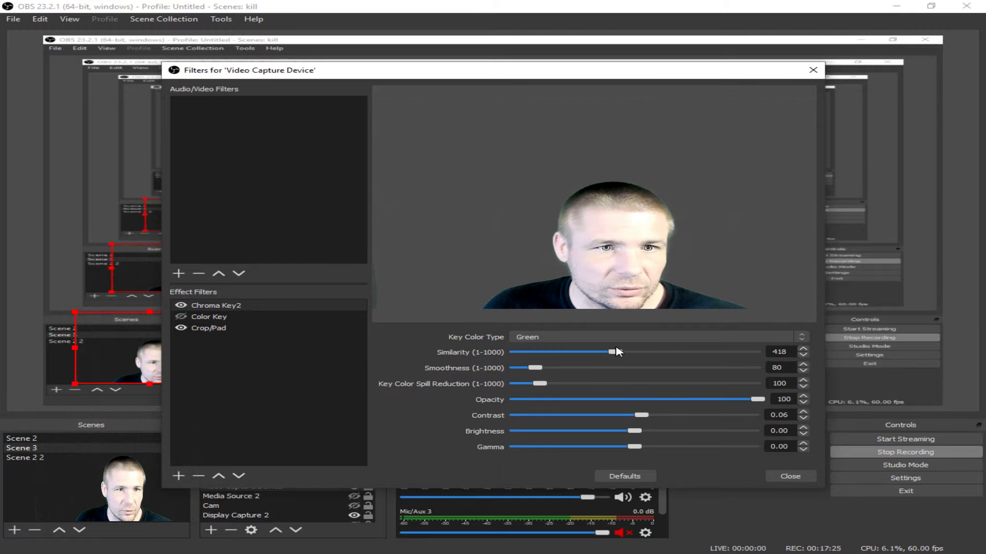
pyautogui.click(788, 475)
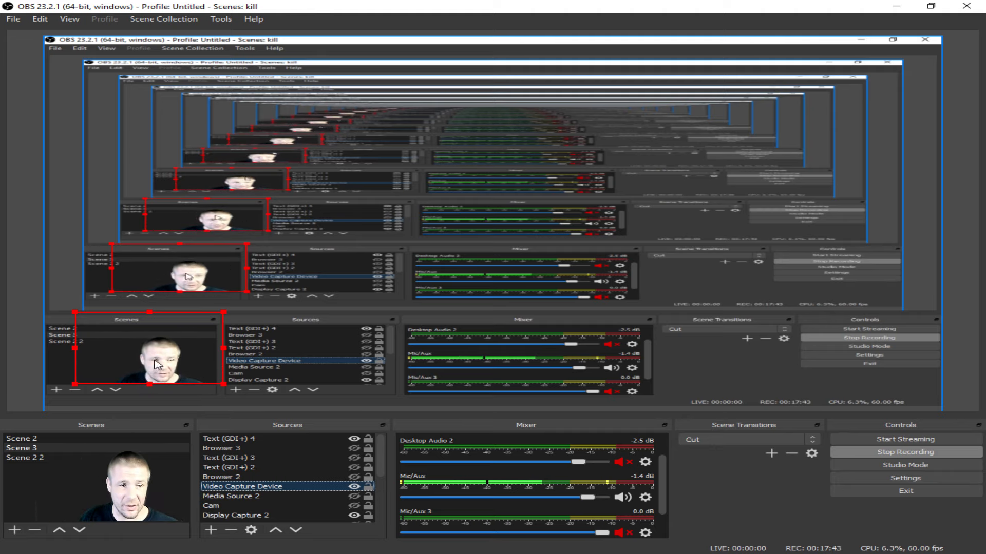
# - Nudge the webcam image slightly down and to the left in the preview, and switch Studio Mode on and off again
pyautogui.moveTo(160, 352)
pyautogui.mouseDown()
pyautogui.moveTo(138, 360)
pyautogui.moveTo(165, 352)
pyautogui.moveTo(155, 355)
pyautogui.mouseUp()
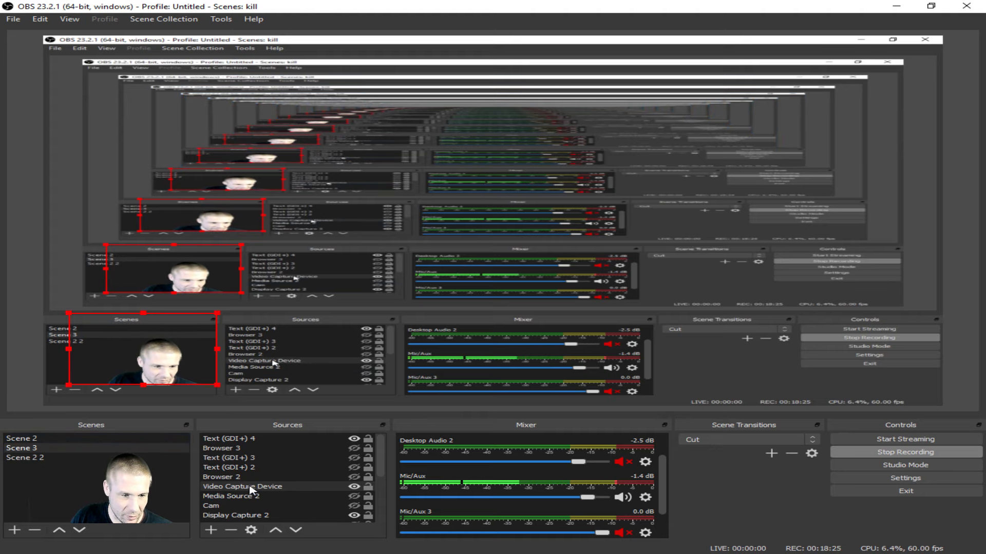
pyautogui.scroll(-1, 251, 488)
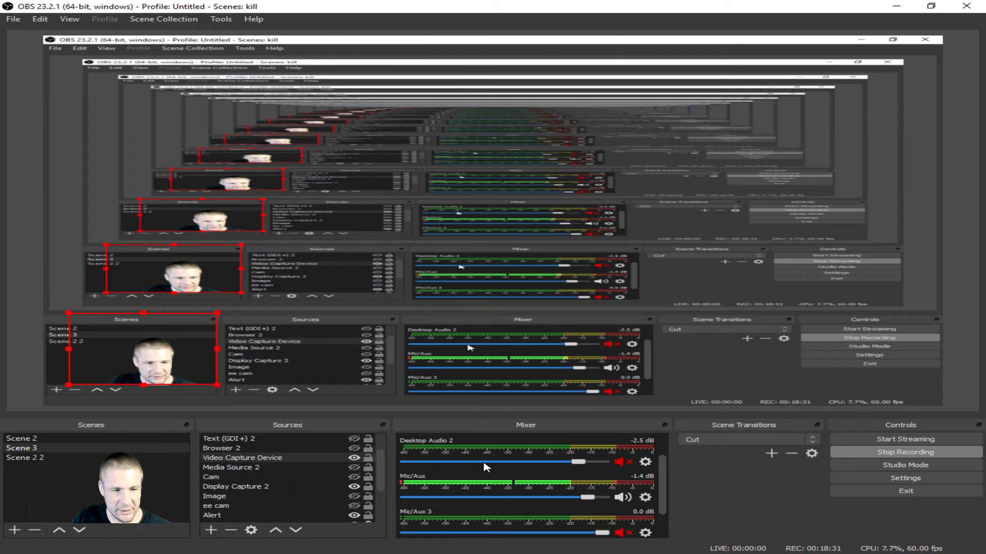
pyautogui.click(895, 465)
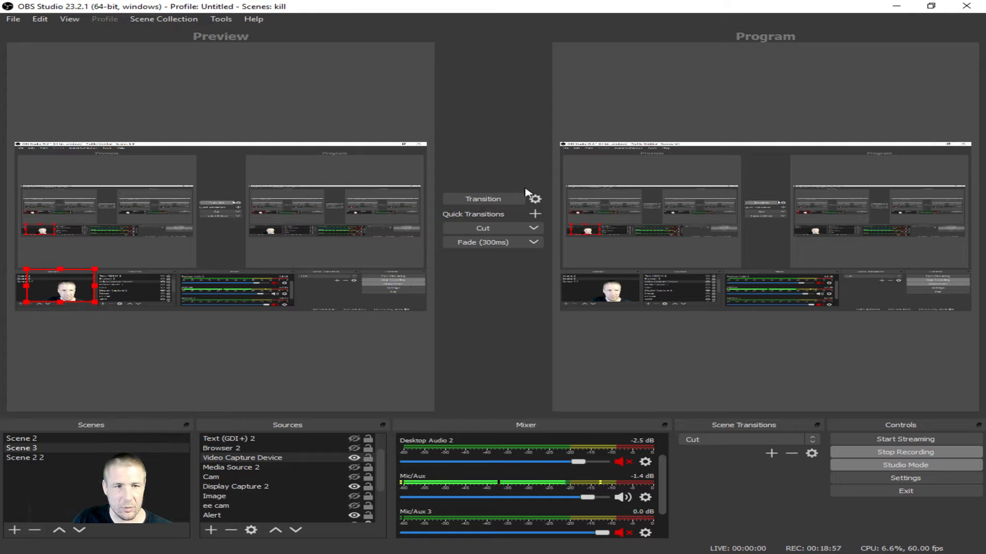
pyautogui.click(902, 467)
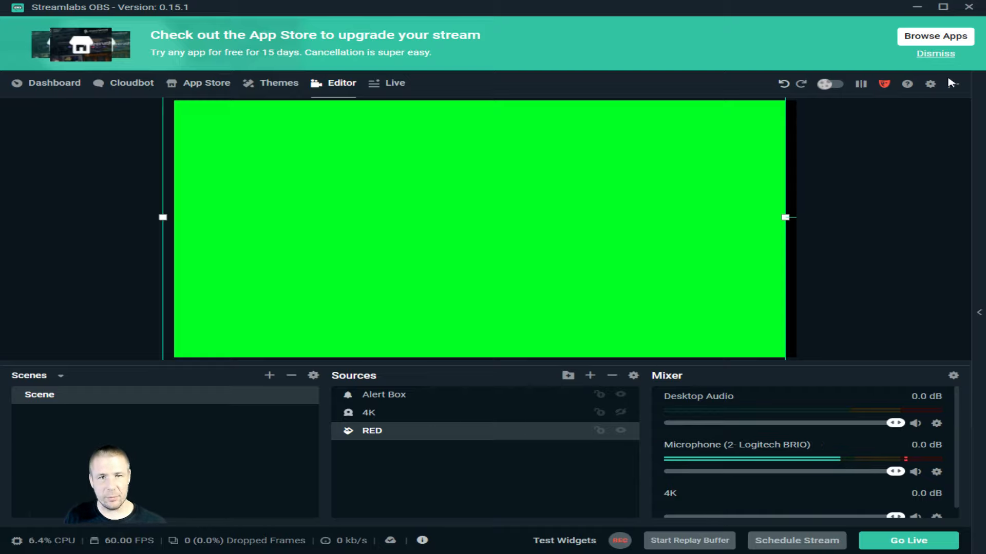
# - Switch to Streamlabs OBS and review the stream settings, including the available YouTube ingest servers
pyautogui.click(930, 84)
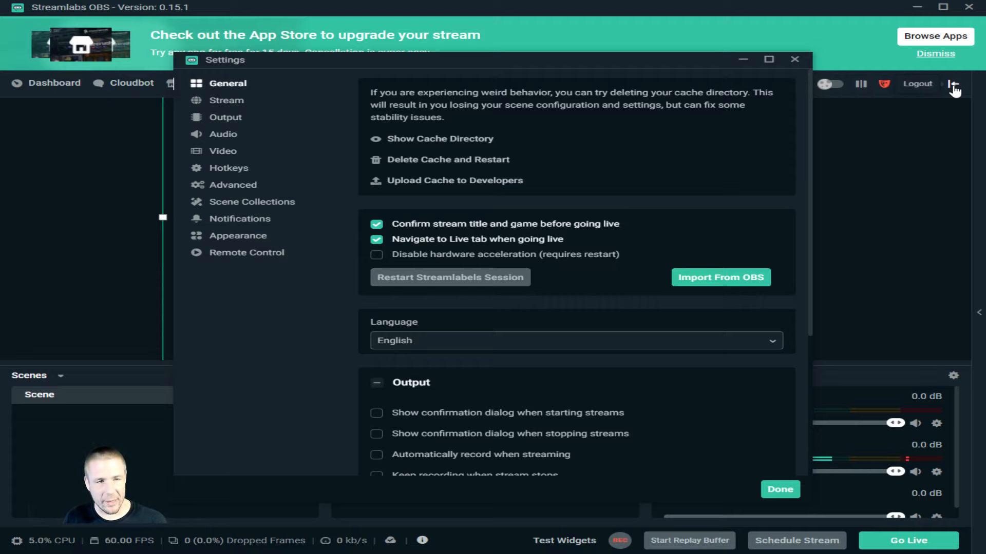
pyautogui.click(222, 105)
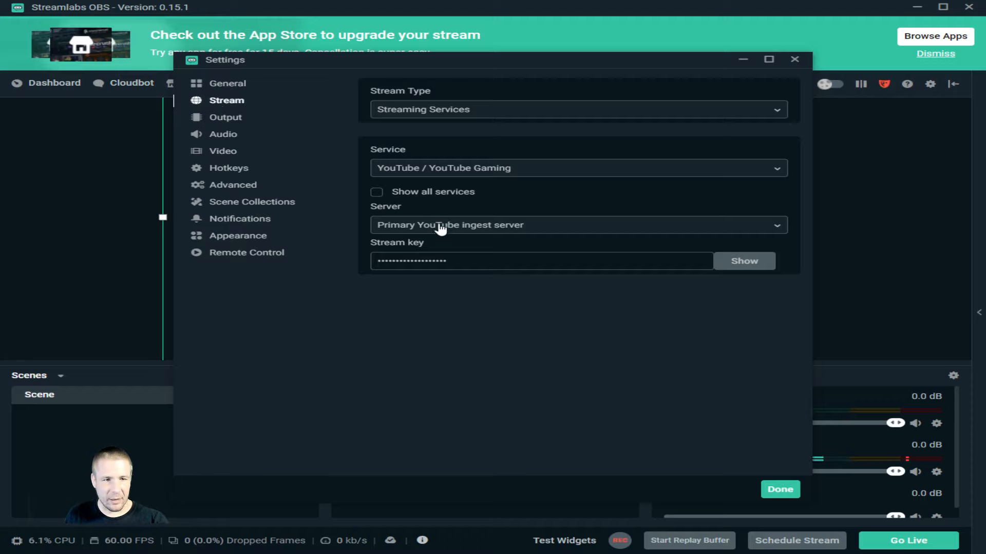
pyautogui.click(468, 229)
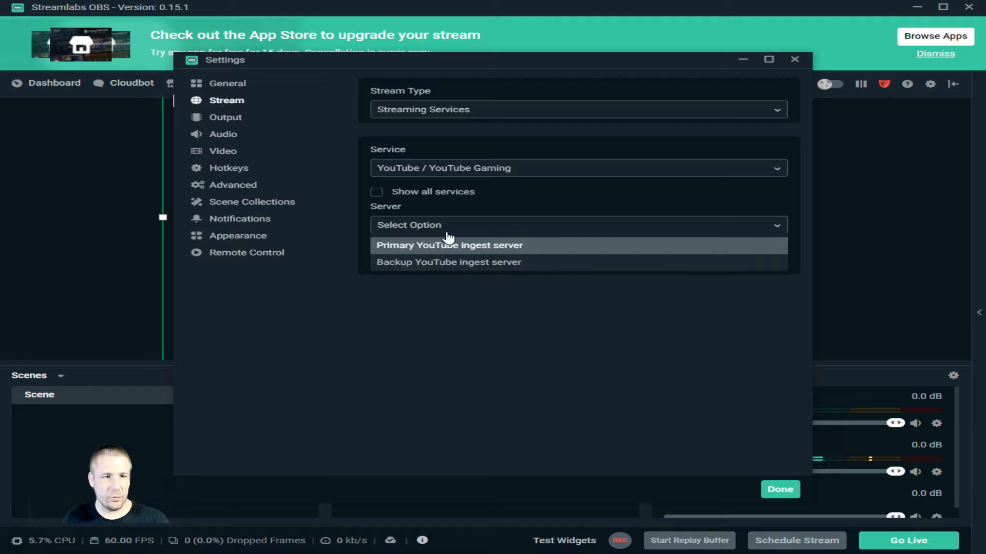
pyautogui.click(311, 178)
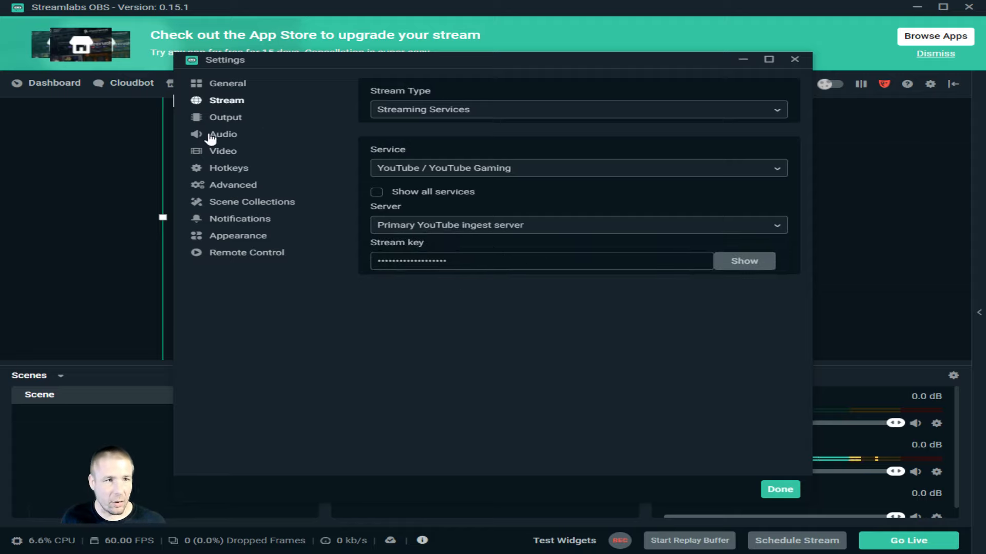
# - Set the streaming encoder to Software (x264) in the simple output settings and look over the recording options
pyautogui.click(223, 120)
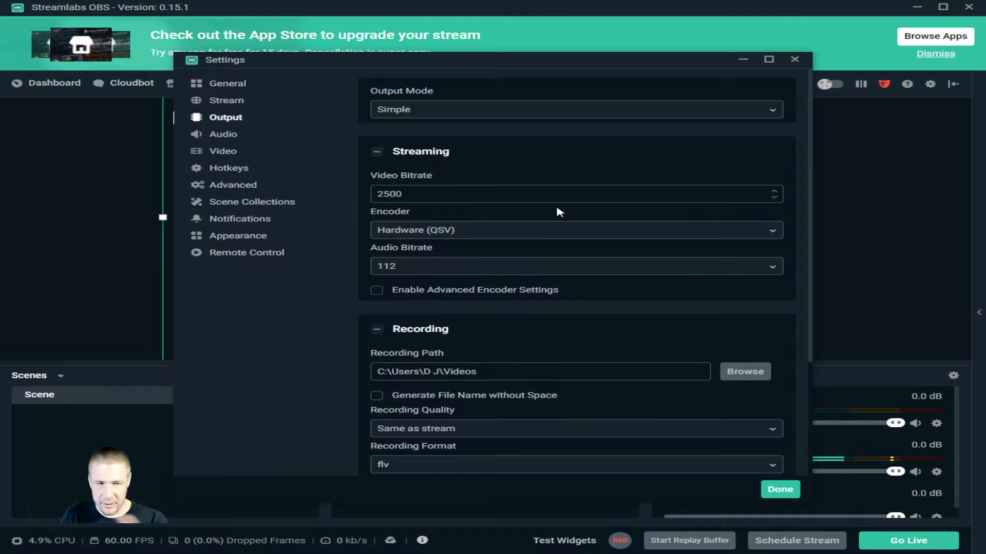
pyautogui.click(535, 231)
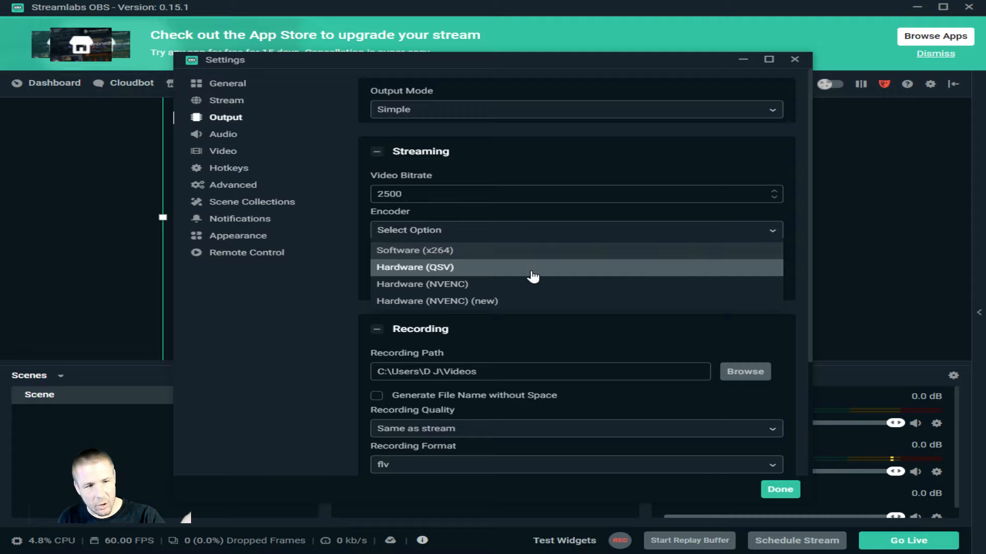
pyautogui.click(488, 250)
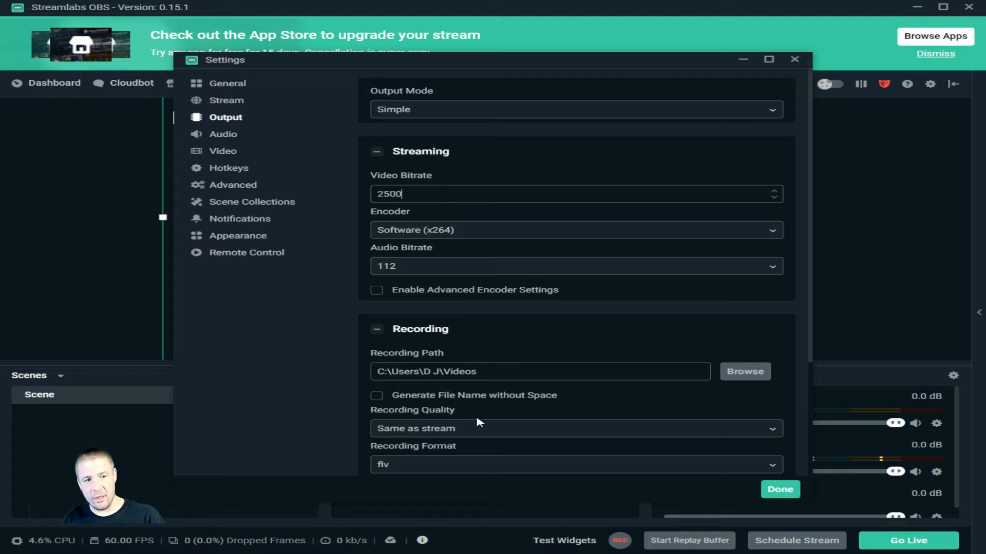
pyautogui.scroll(-3, 479, 422)
pyautogui.scroll(3, 420, 422)
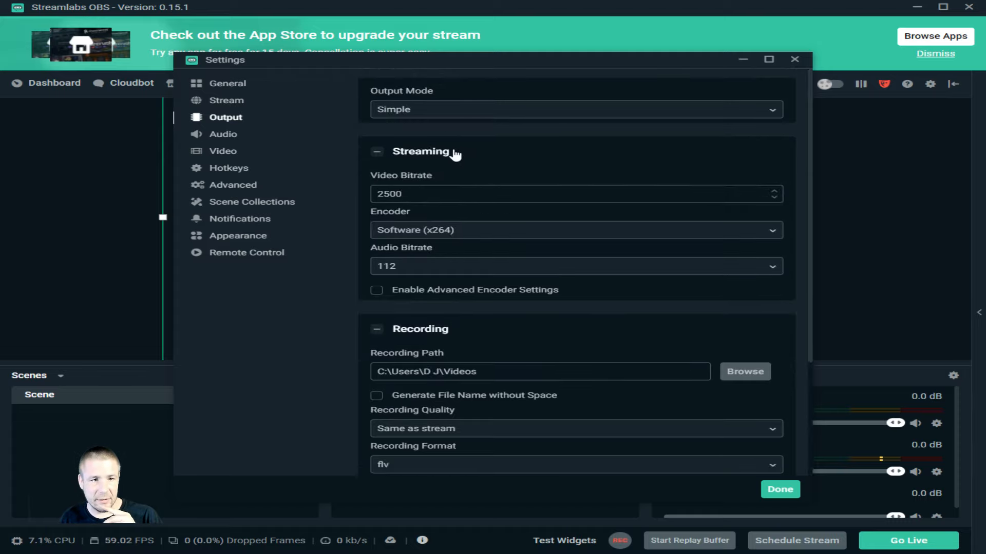
# - Change the output mode to Advanced and review the streaming encoder settings
pyautogui.click(442, 112)
pyautogui.click(440, 148)
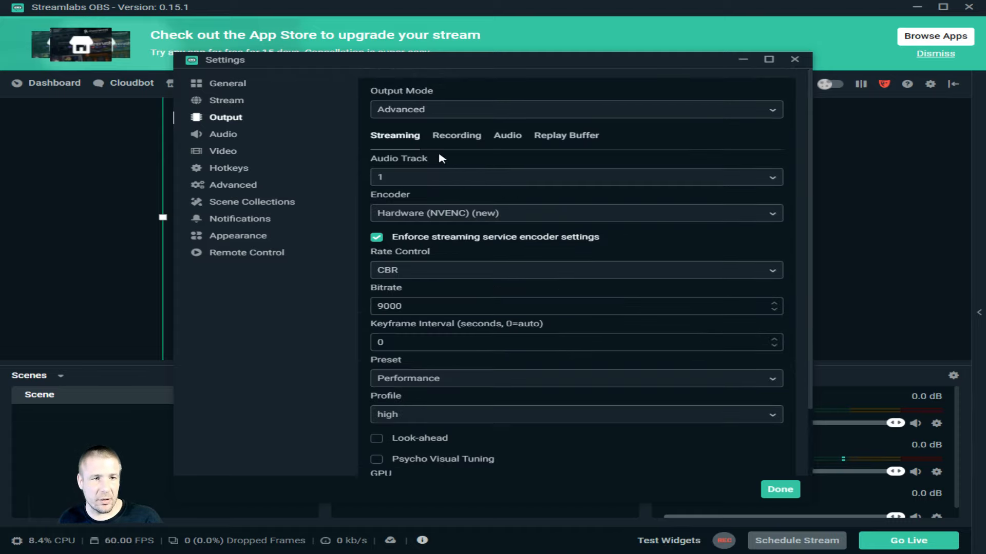
pyautogui.scroll(-2, 513, 380)
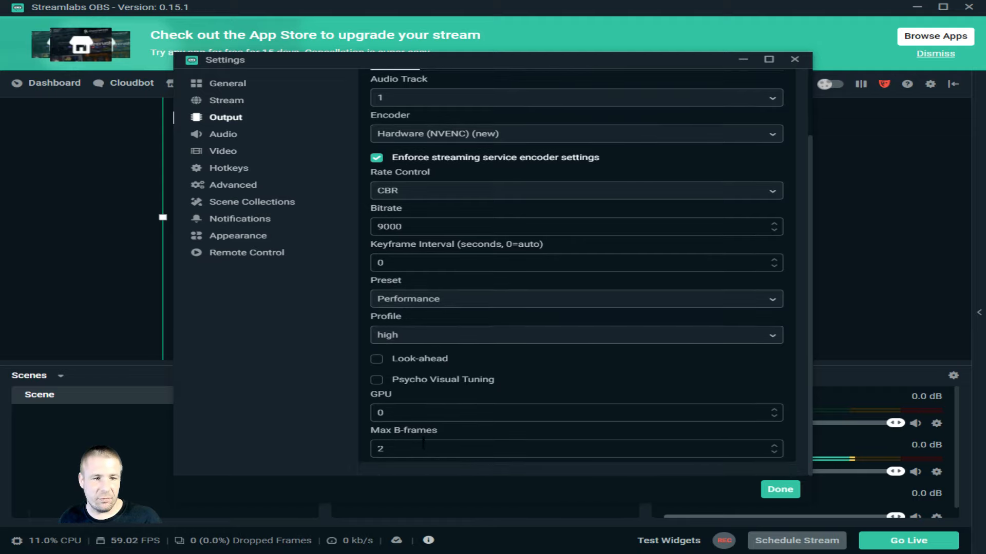
pyautogui.scroll(2, 455, 268)
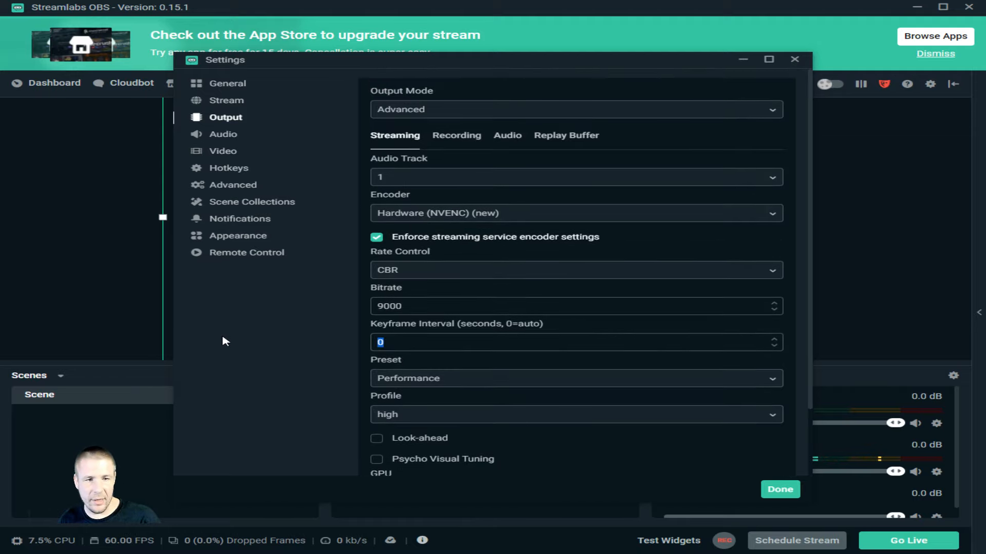
# - Try a keyframe interval of 2 seconds, restore it to 0 and keep the Performance preset
pyautogui.write('2')
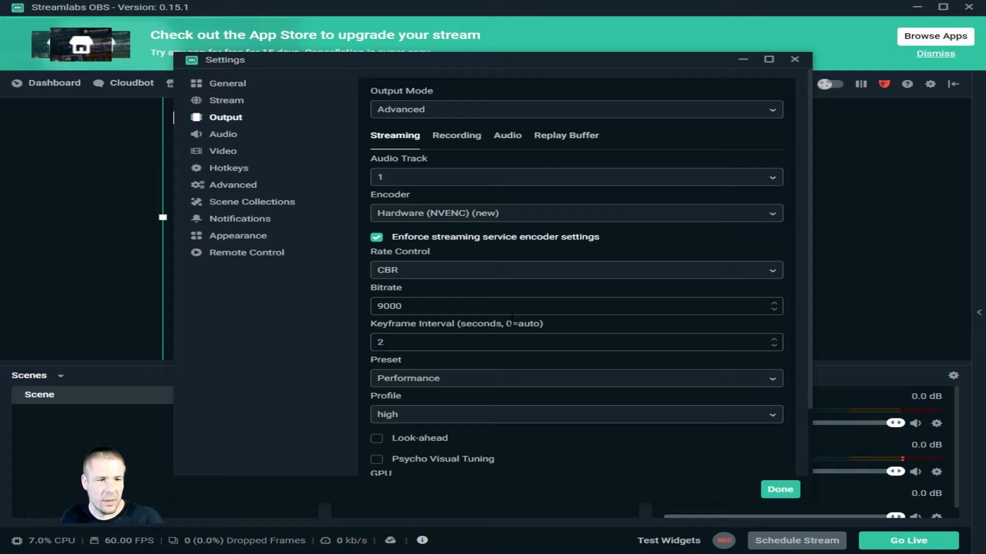
pyautogui.press('BackSpace')
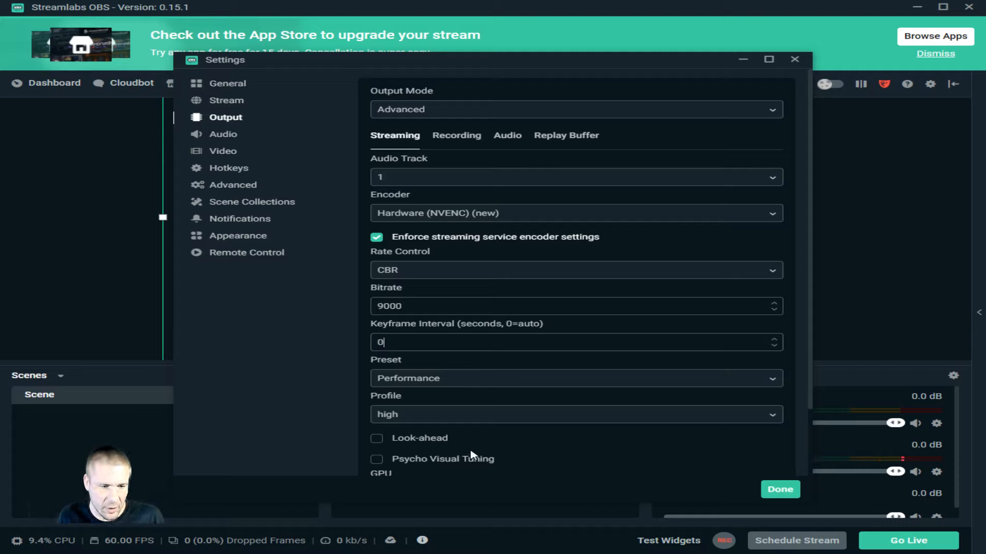
pyautogui.click(423, 380)
pyautogui.press('Return')
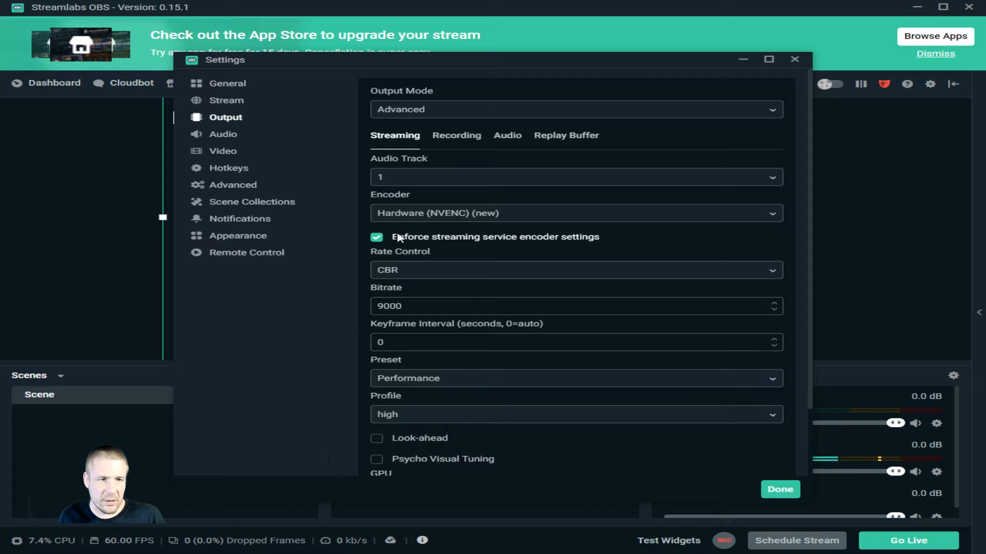
# - Set the advanced streaming encoder to Software (x264) with the veryfast CPU usage preset
pyautogui.click(454, 211)
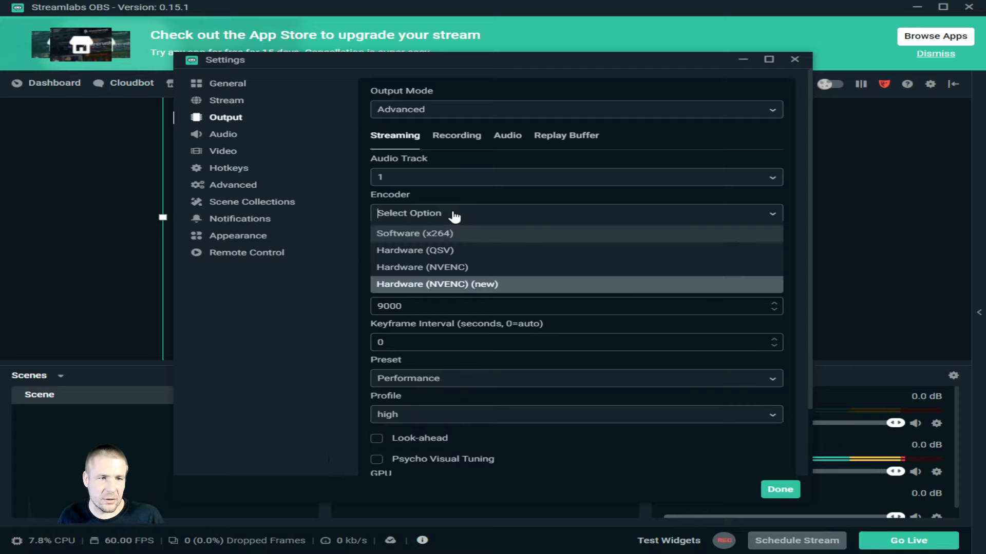
pyautogui.click(437, 229)
pyautogui.scroll(-3, 454, 360)
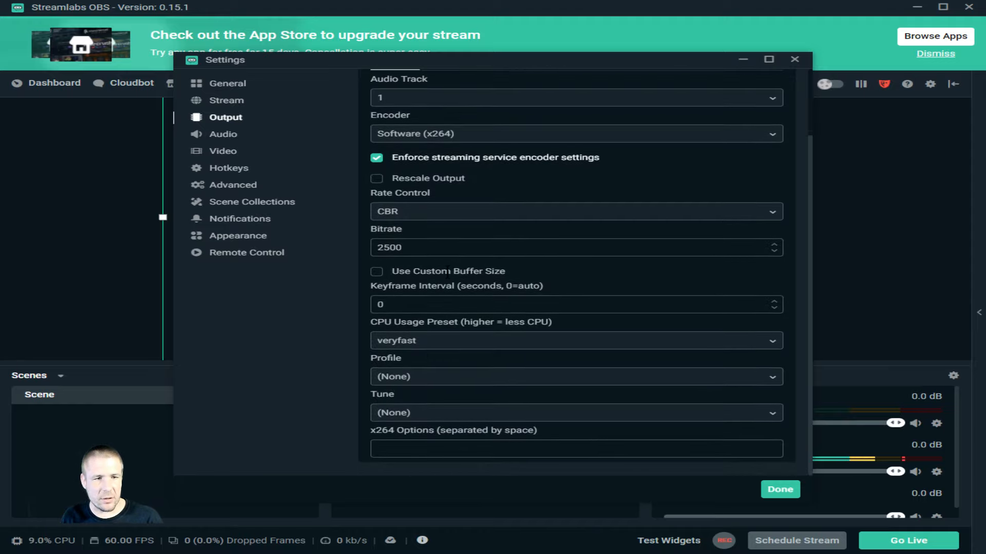
pyautogui.click(409, 340)
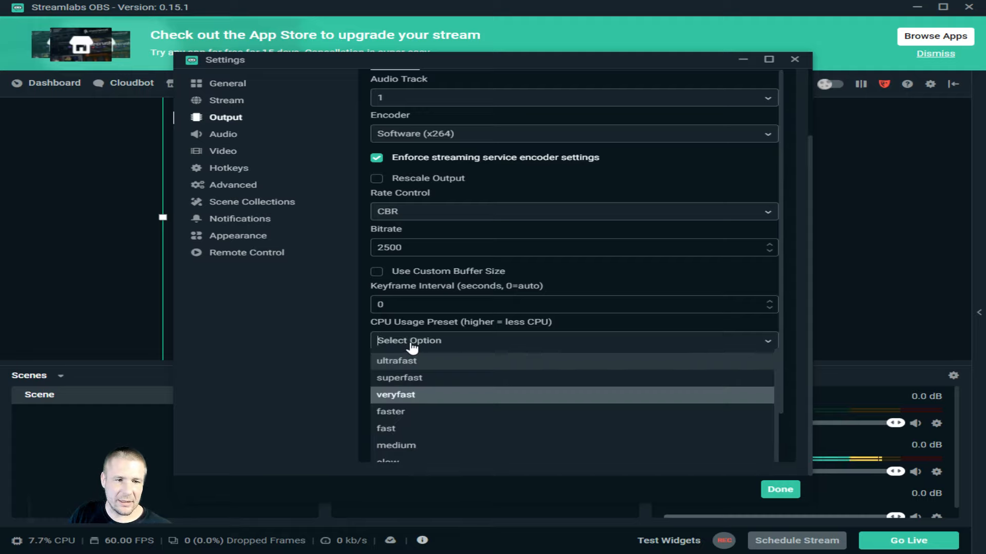
pyautogui.click(400, 396)
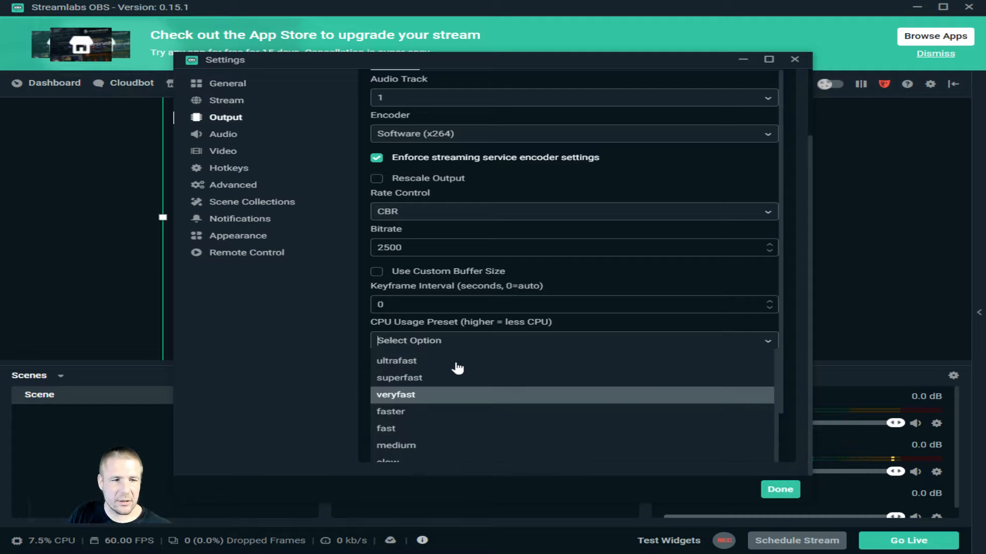
pyautogui.click(416, 395)
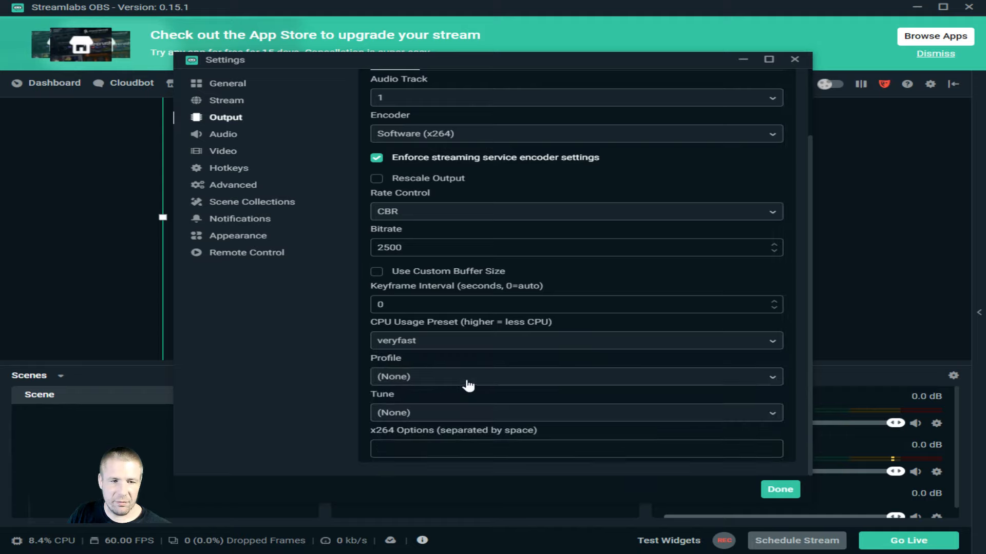
# - Review the CPU usage preset and encoder choices again, keeping veryfast and Software (x264)
pyautogui.click(421, 343)
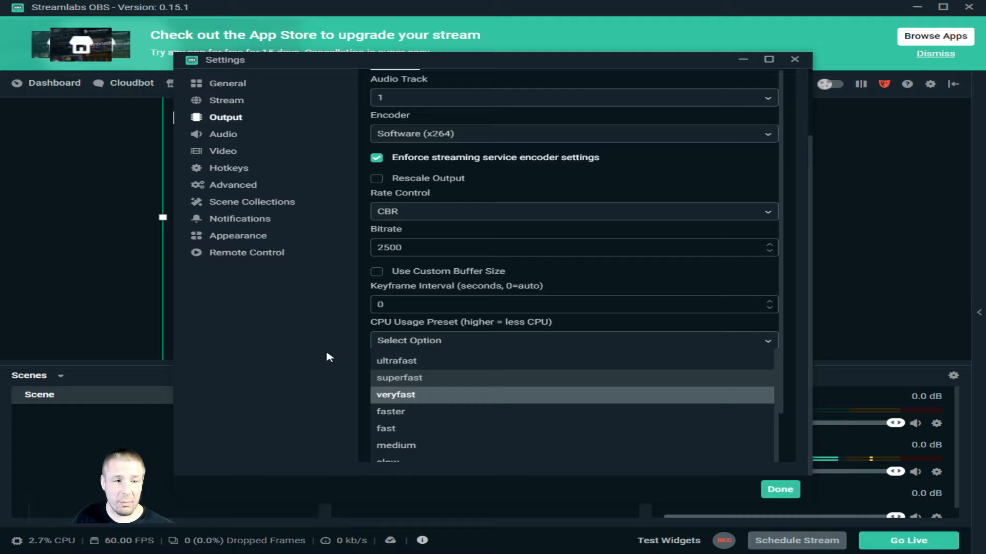
pyautogui.press('Return')
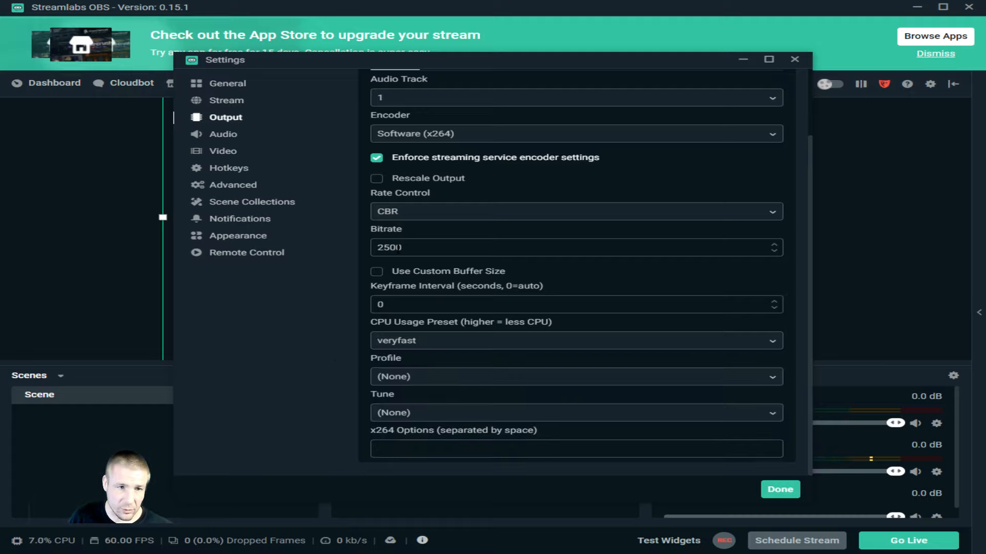
pyautogui.click(406, 136)
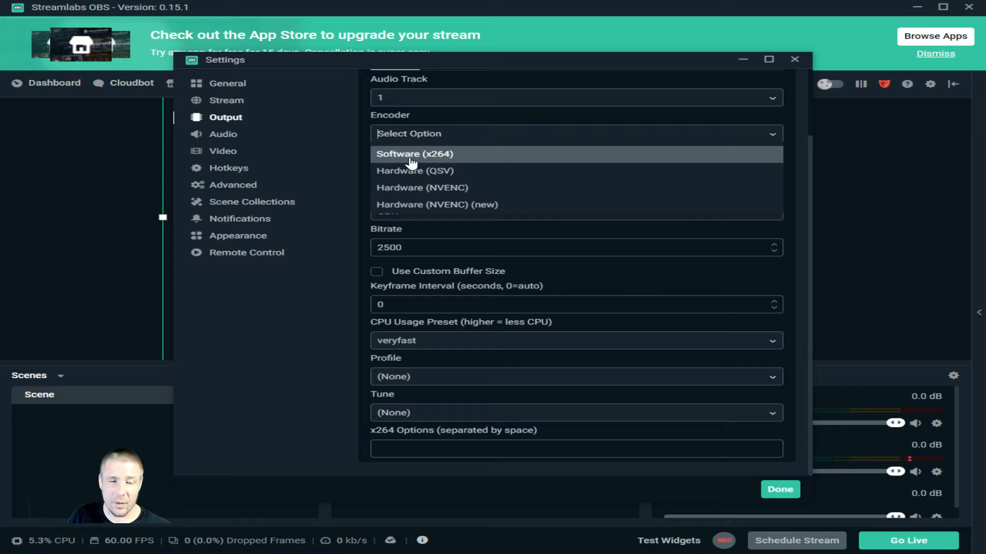
pyautogui.click(410, 161)
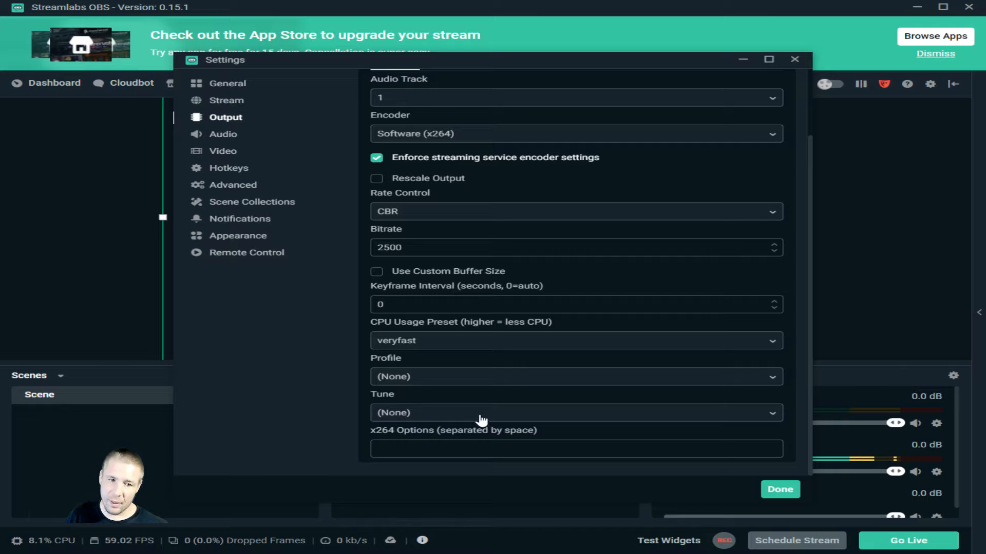
pyautogui.scroll(3, 418, 268)
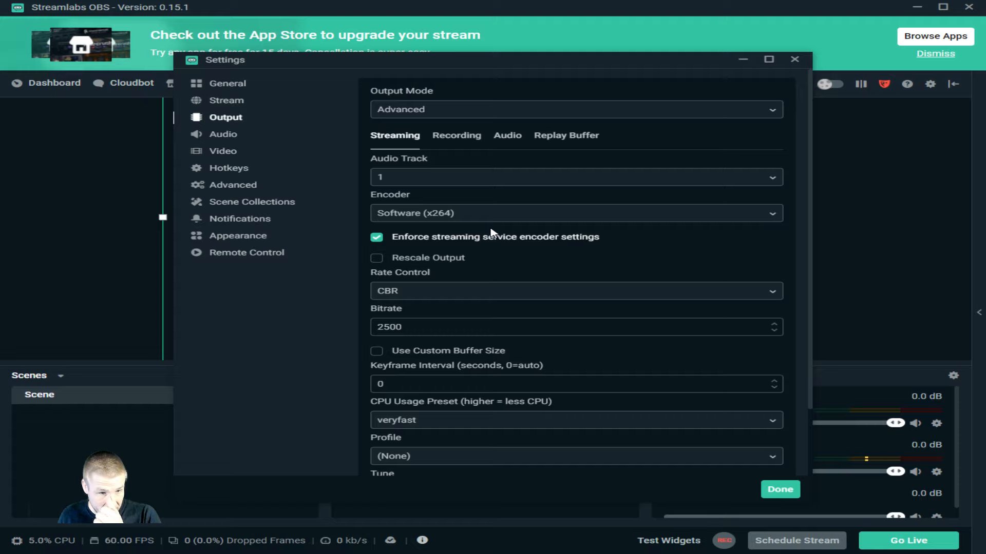
# - Review the advanced recording settings, including the recording encoder choices and the recording path, keeping Use stream encoder
pyautogui.click(465, 138)
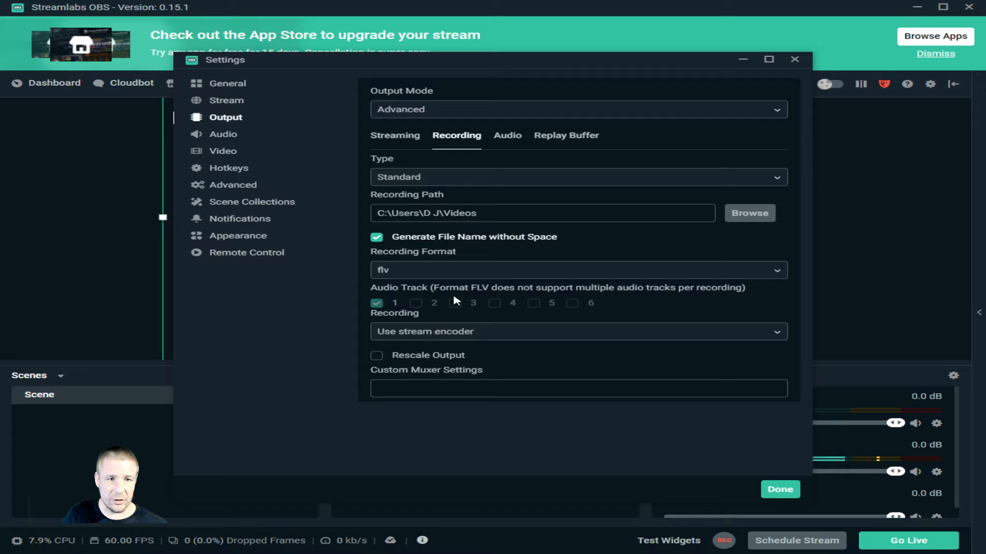
pyautogui.click(440, 337)
pyautogui.click(434, 352)
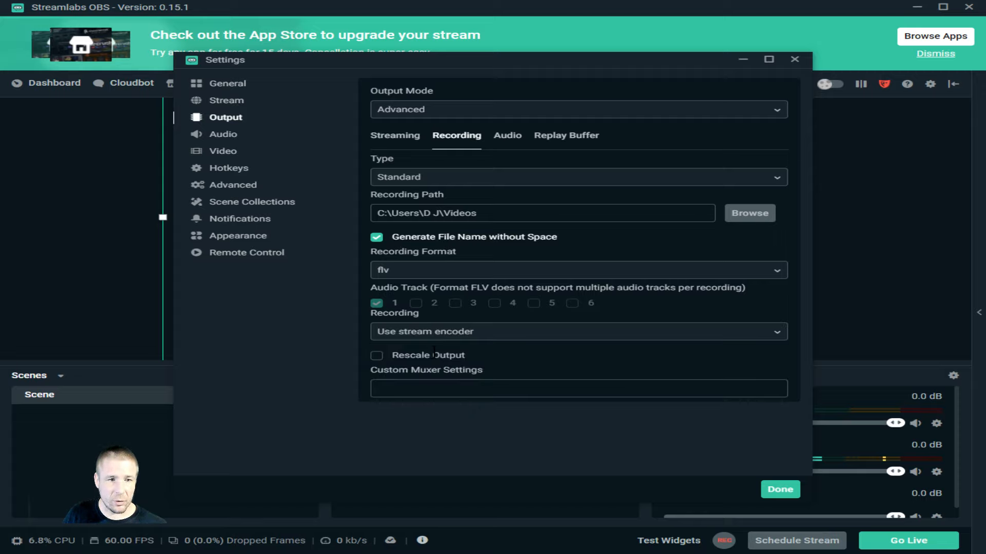
pyautogui.click(393, 137)
pyautogui.click(455, 139)
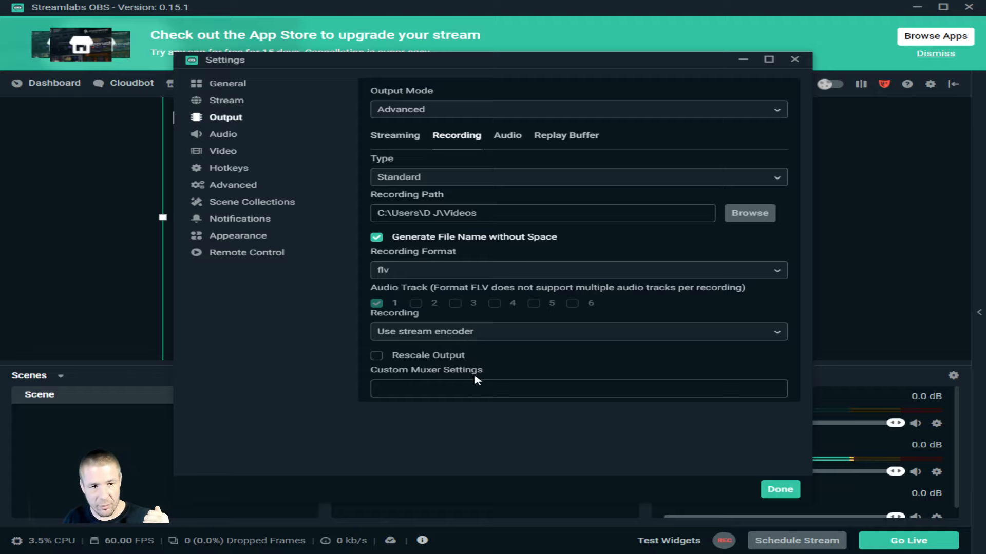
pyautogui.moveTo(478, 213); pyautogui.dragTo(371, 211)
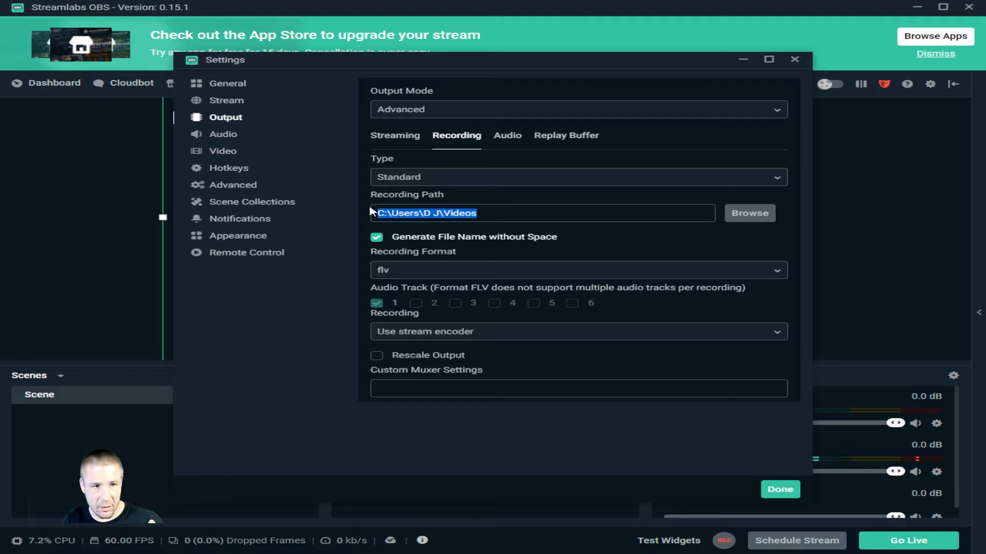
pyautogui.click(433, 213)
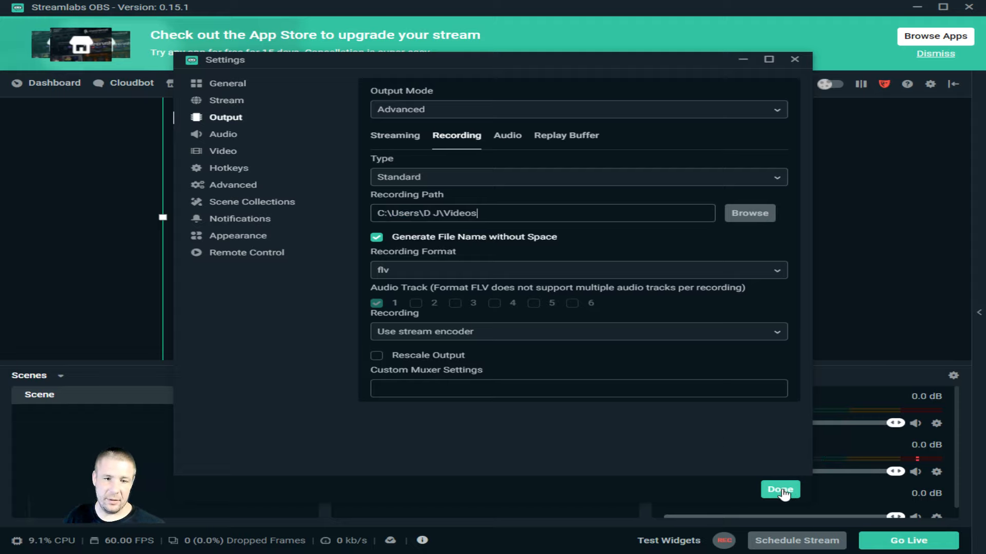
# - Return to the advanced streaming settings and examine the x264 profile choices without changing the selection
pyautogui.click(391, 137)
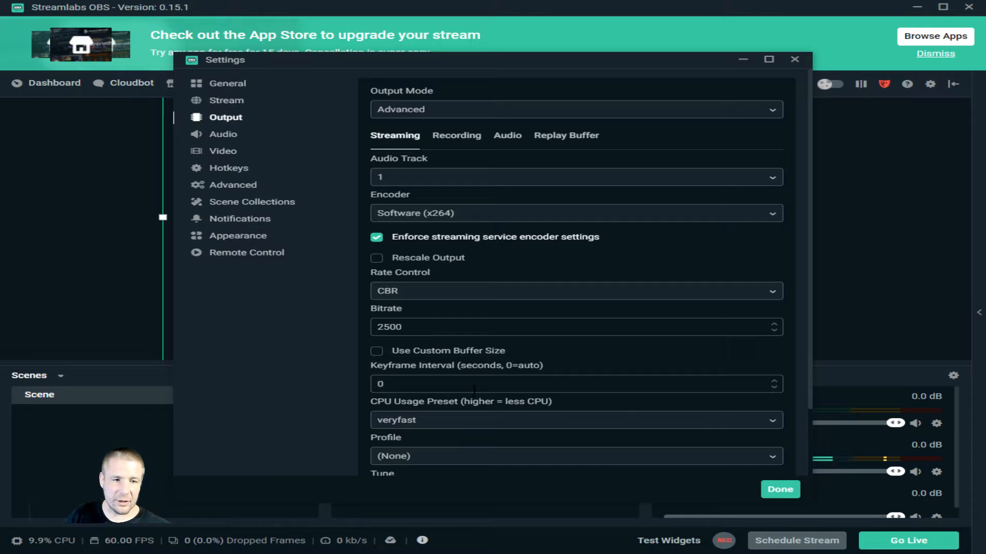
pyautogui.scroll(-3, 482, 418)
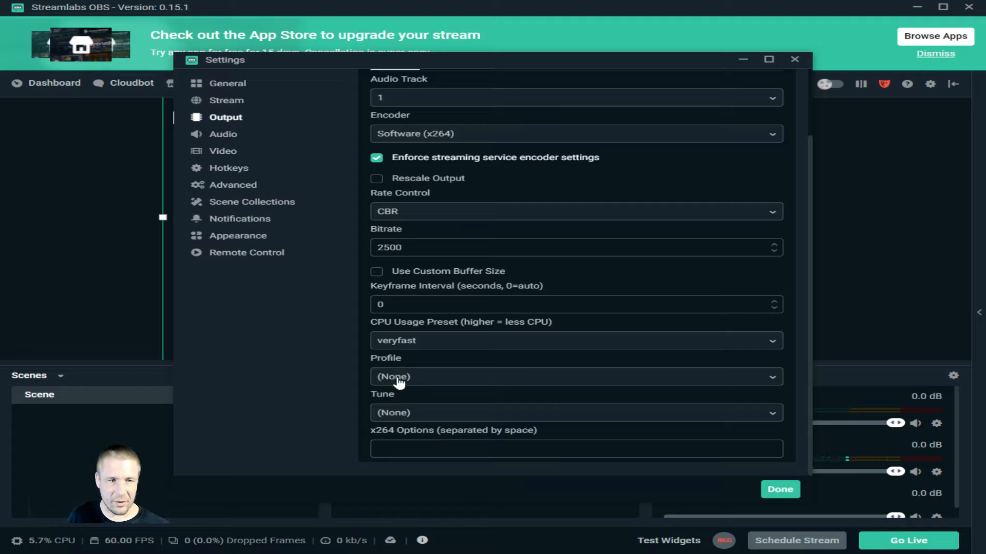
pyautogui.click(458, 380)
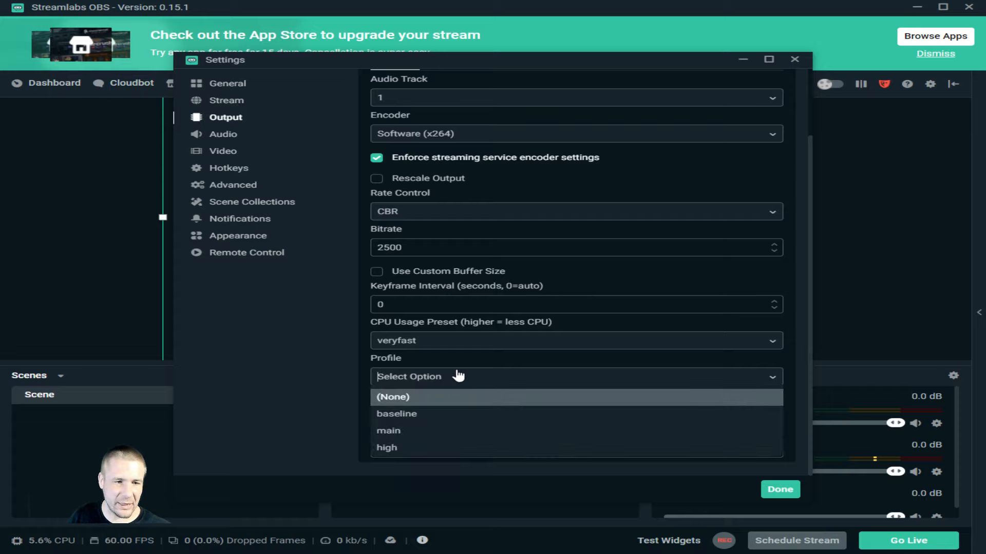
pyautogui.click(306, 395)
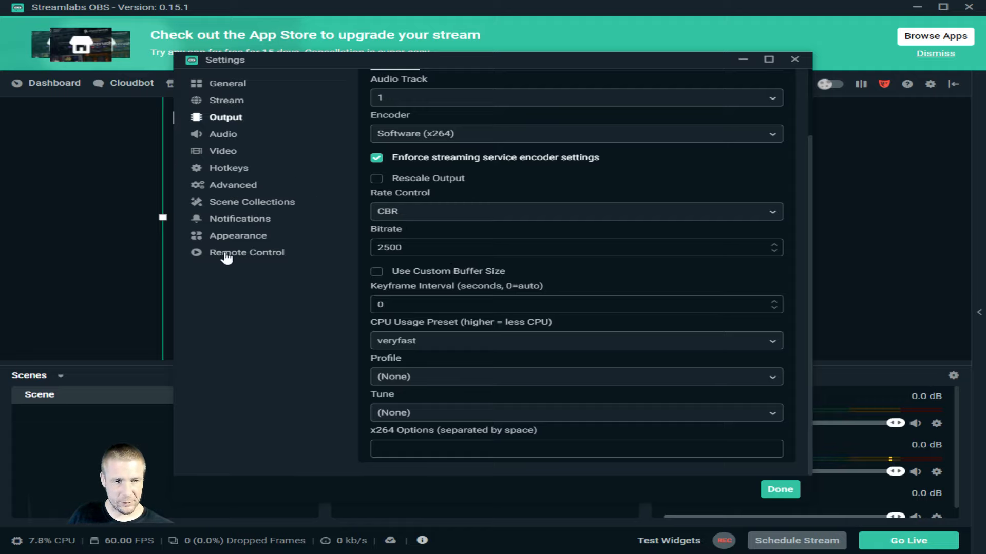
# - Look through the hotkey settings and the general settings, including the output and source snapping options
pyautogui.click(229, 170)
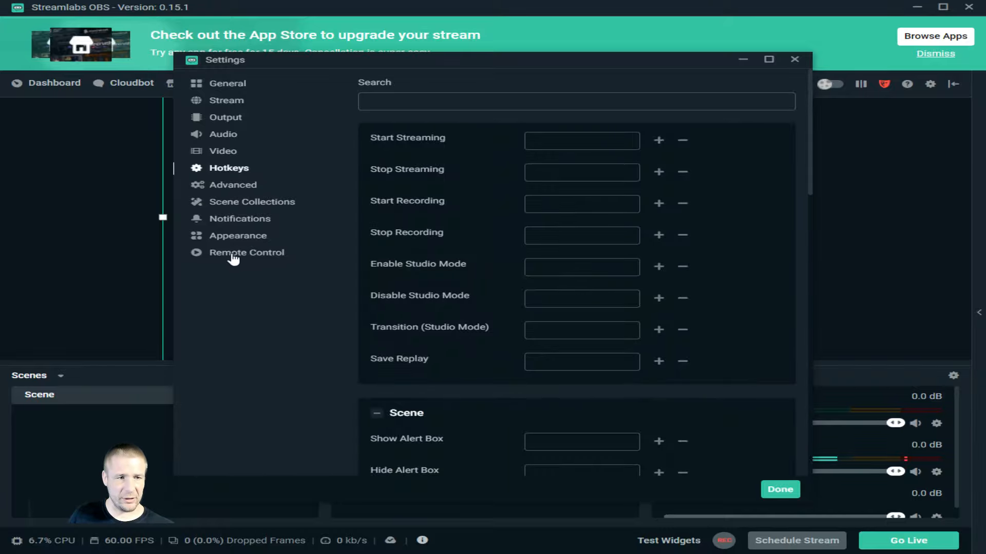
pyautogui.click(213, 85)
pyautogui.scroll(-4, 505, 334)
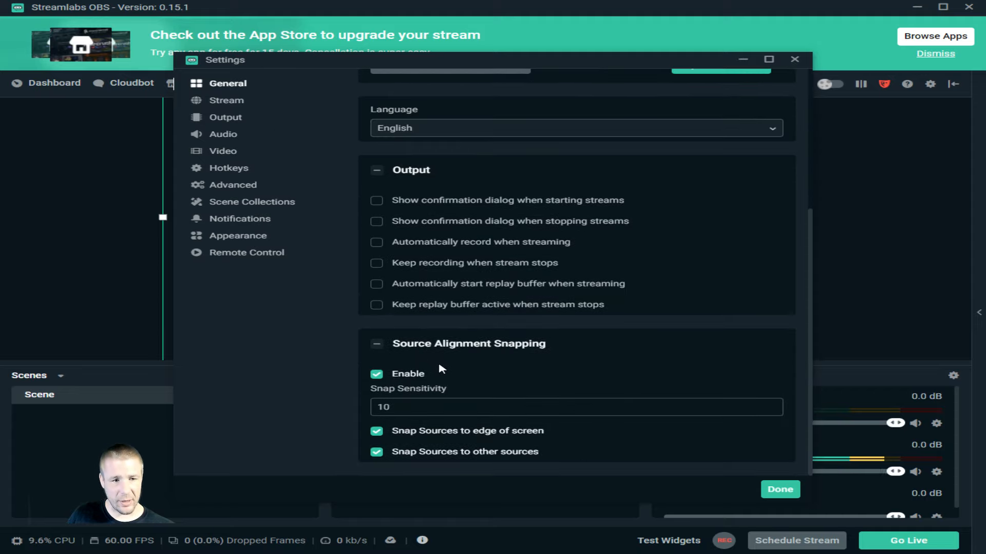
# - Review the video settings and the available base canvas resolutions, keeping 1920x1080
pyautogui.click(215, 154)
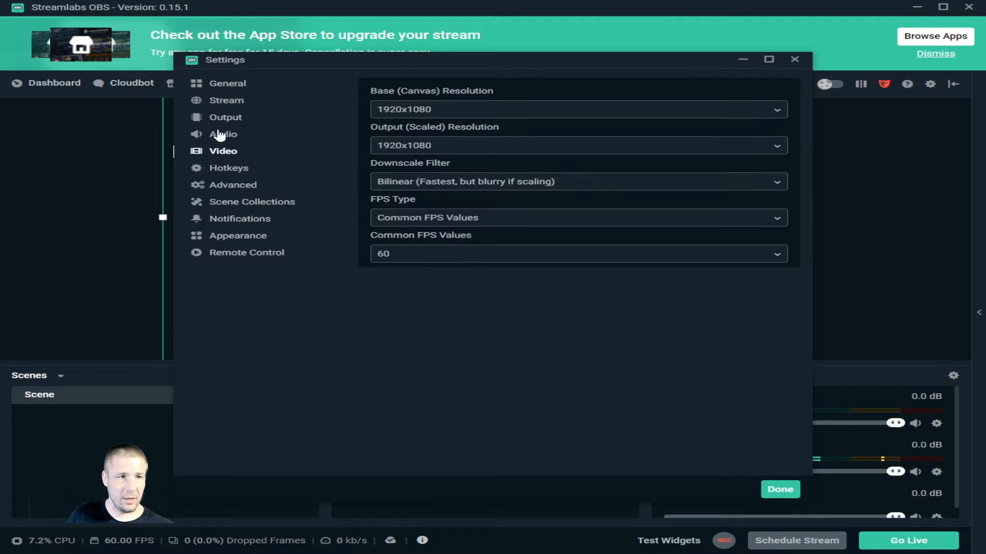
pyautogui.click(429, 109)
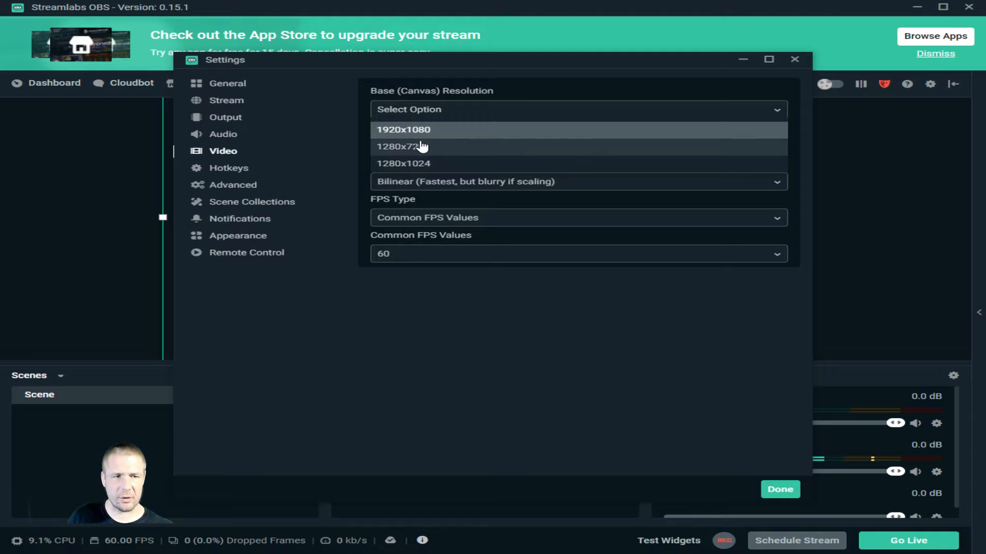
pyautogui.click(330, 145)
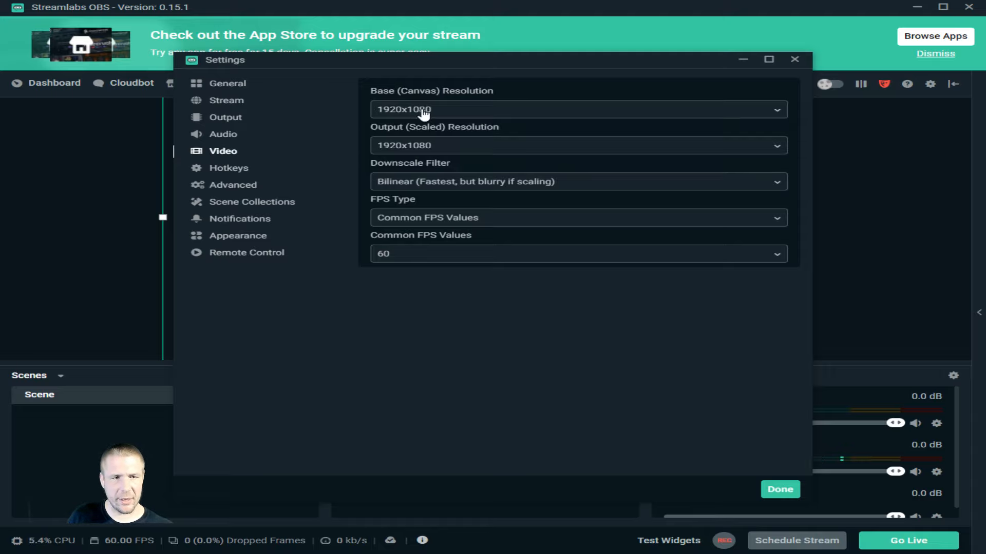
pyautogui.click(422, 110)
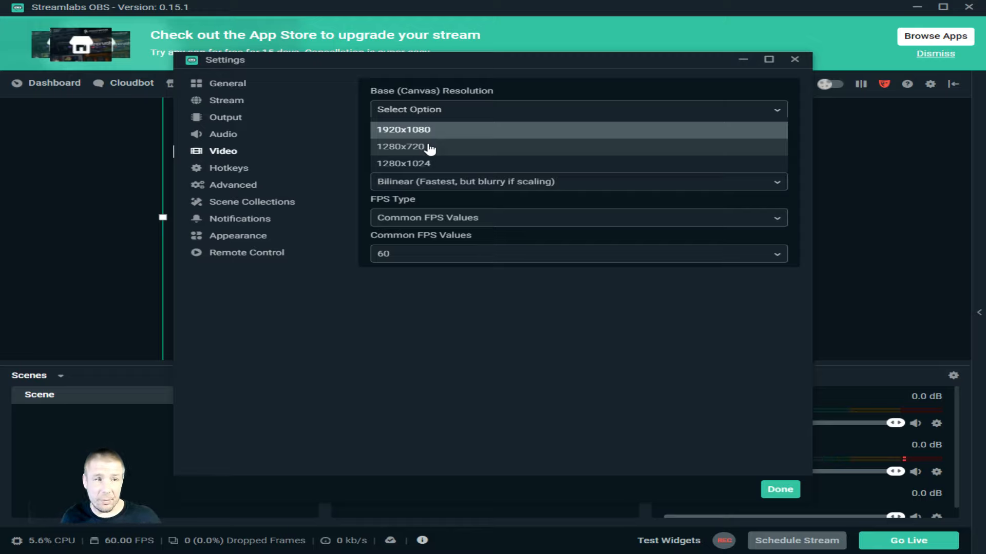
pyautogui.click(380, 126)
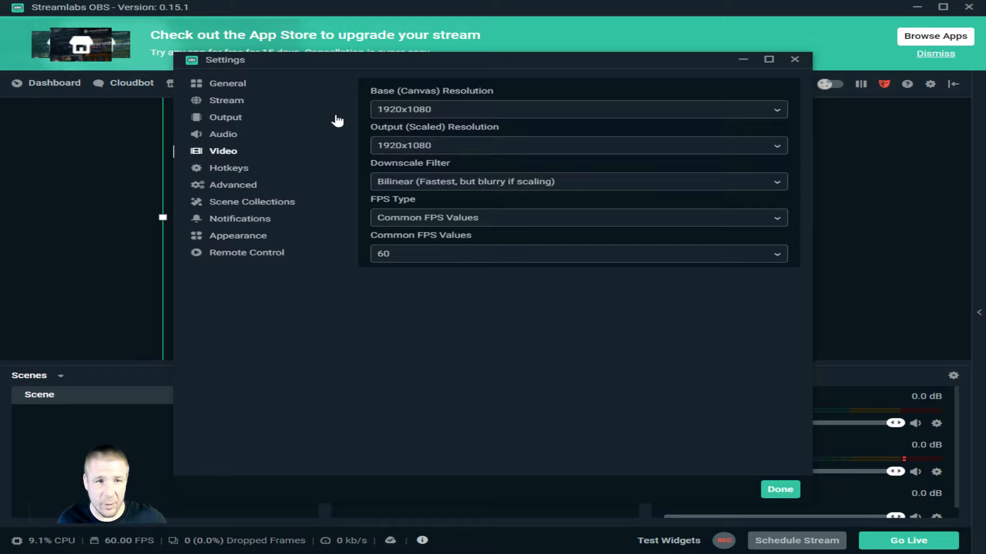
# - Check the streaming bitrate in the output settings and return to the general settings
pyautogui.click(337, 119)
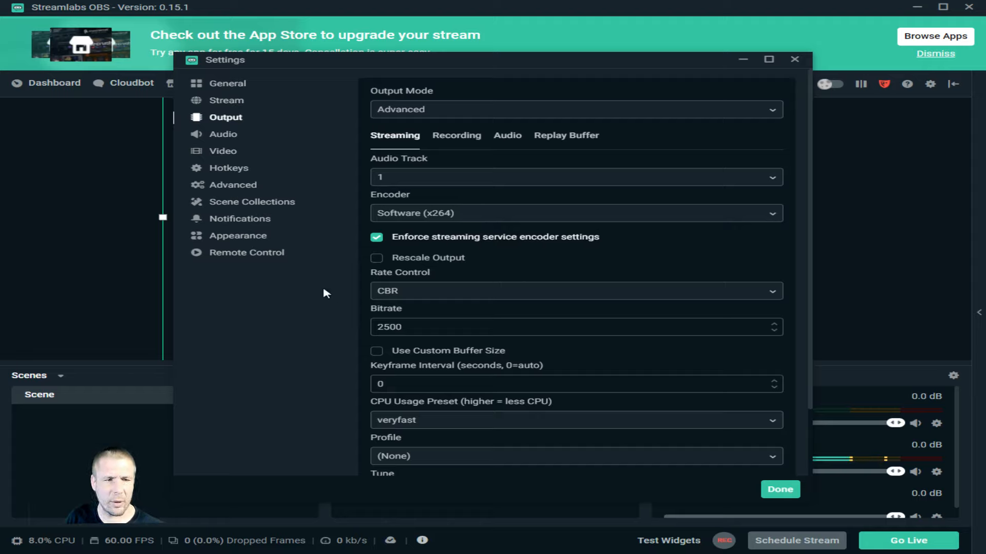
pyautogui.doubleClick(372, 328)
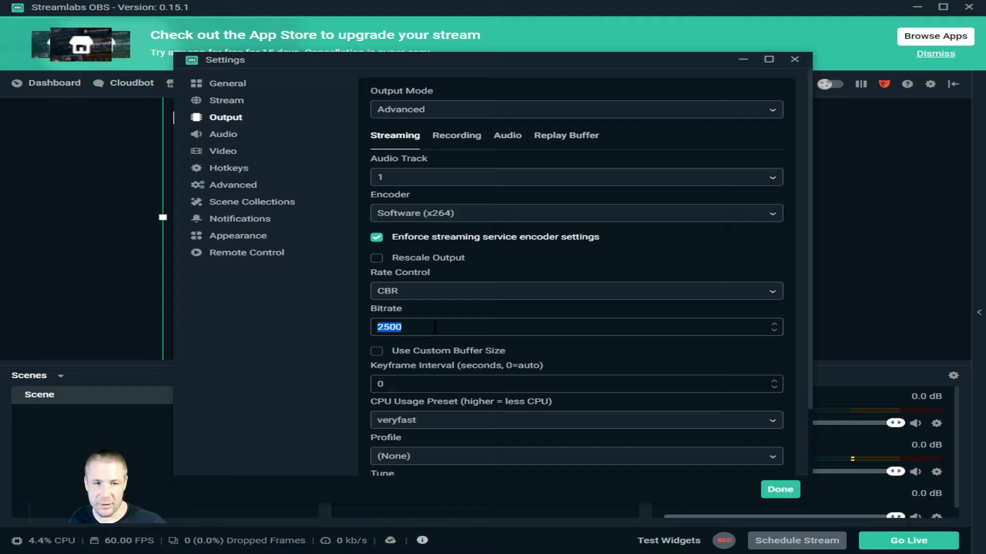
pyautogui.click(224, 91)
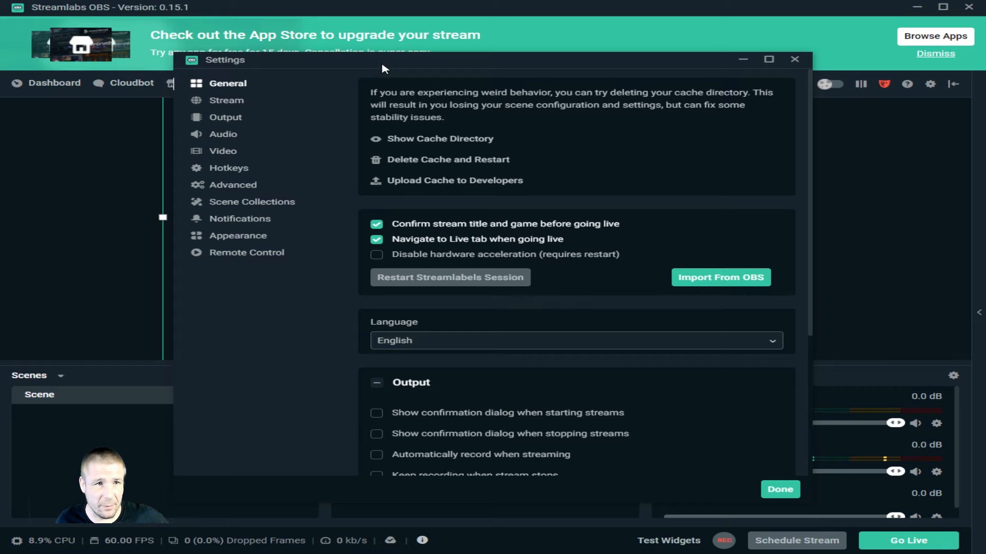
# - Move the settings window around the preview and close it, accepting the current settings
pyautogui.moveTo(385, 69); pyautogui.dragTo(488, 45)
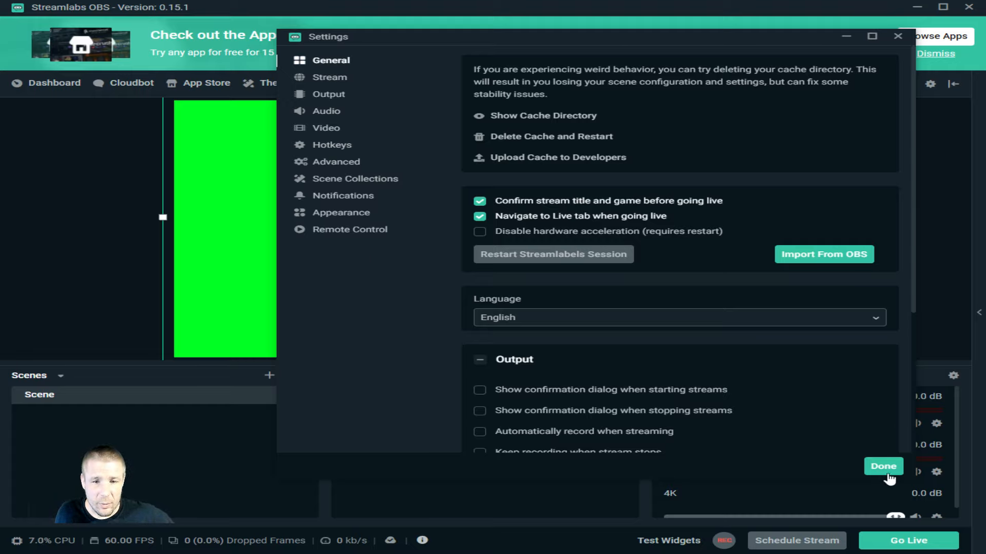
pyautogui.moveTo(538, 51); pyautogui.dragTo(445, 89)
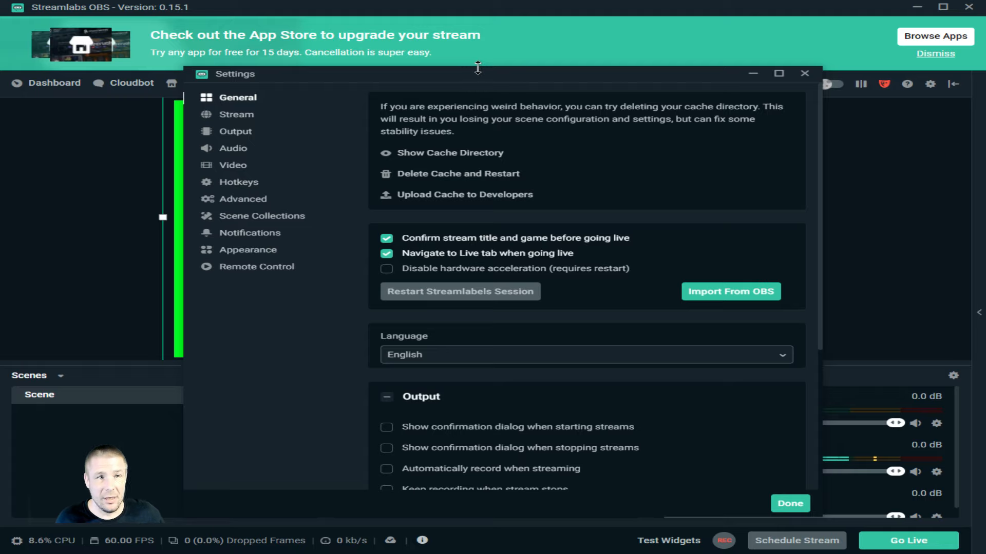
pyautogui.moveTo(476, 79); pyautogui.dragTo(521, 42)
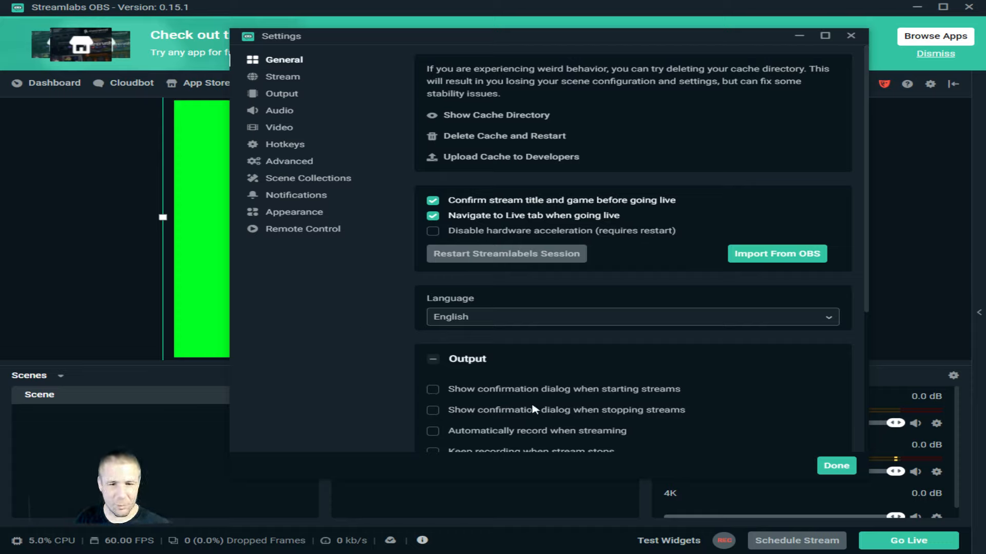
pyautogui.click(837, 466)
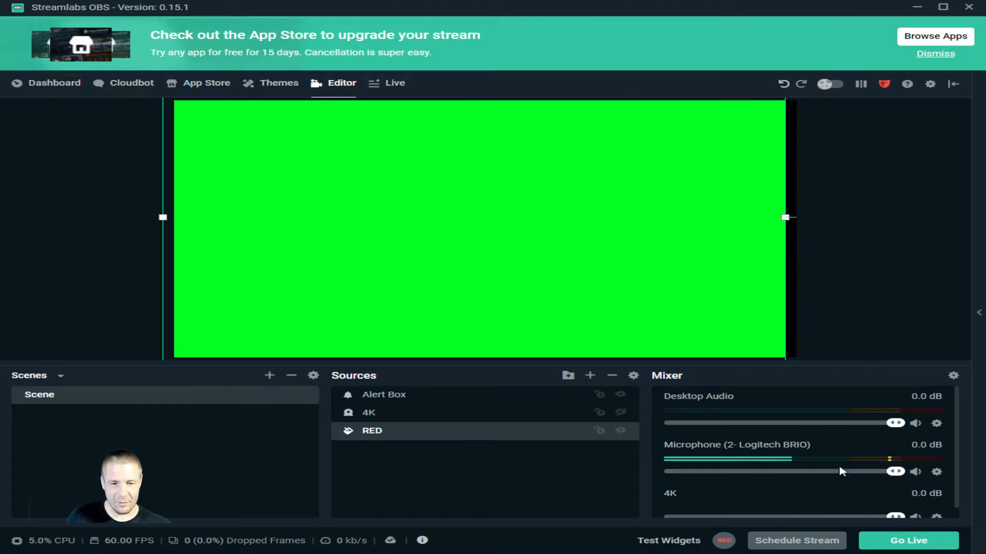